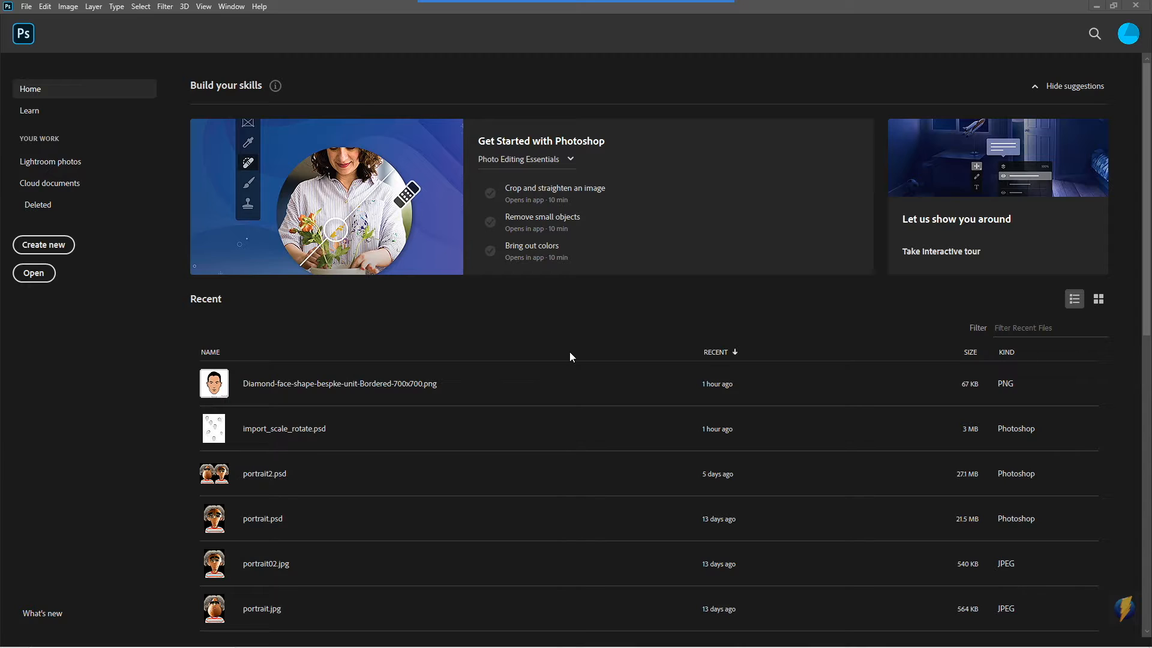
- Create a new document at the Default Photoshop Size, 7 x 5 inches at 300 ppi with white background contents
click(44, 244)
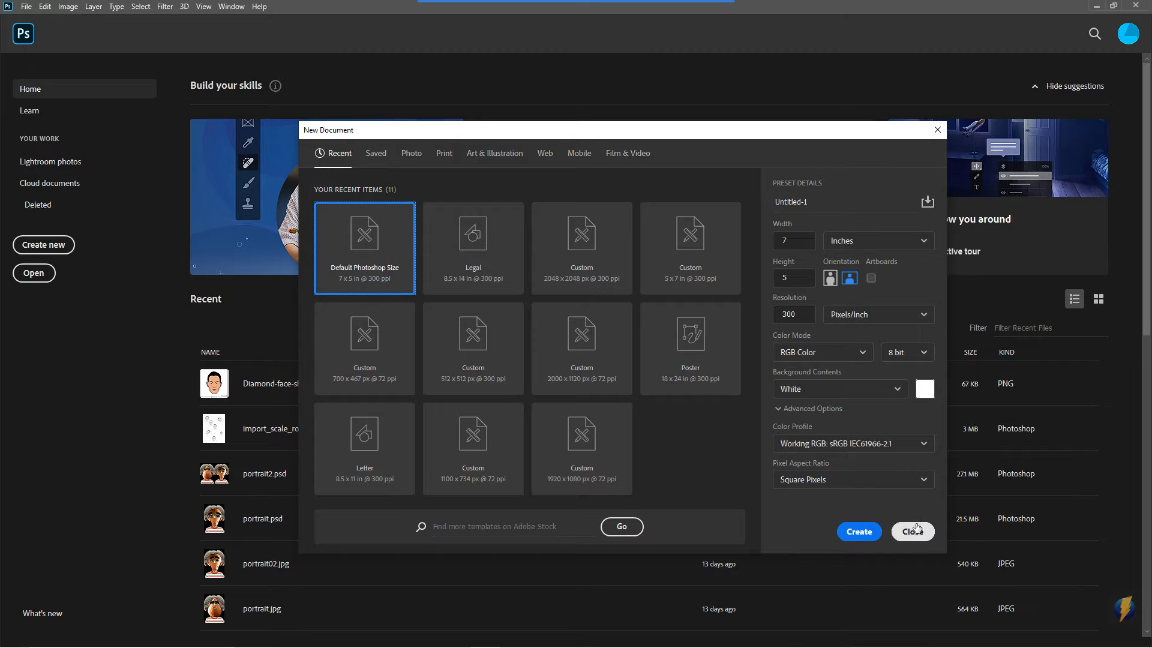
click(873, 533)
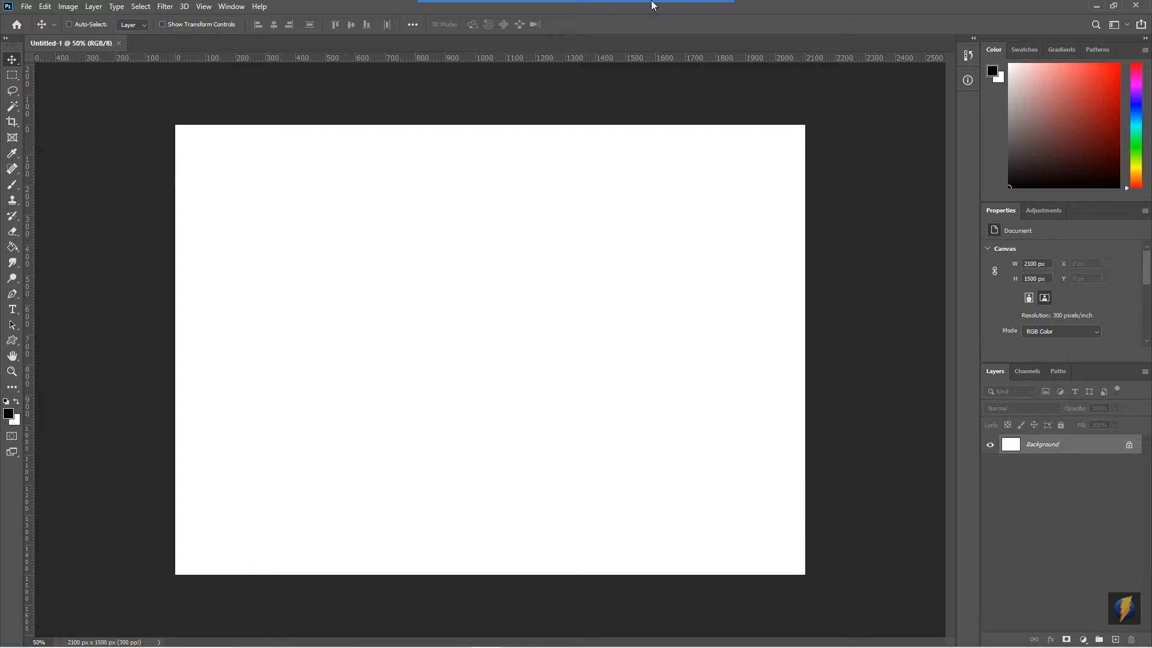
mouse_move(652, 3)
click(624, 26)
mouse_move(657, 218)
mouse_down()
mouse_move(98, 192)
mouse_move(36, 72)
mouse_move(13, 373)
mouse_move(92, 193)
mouse_move(22, 188)
mouse_up()
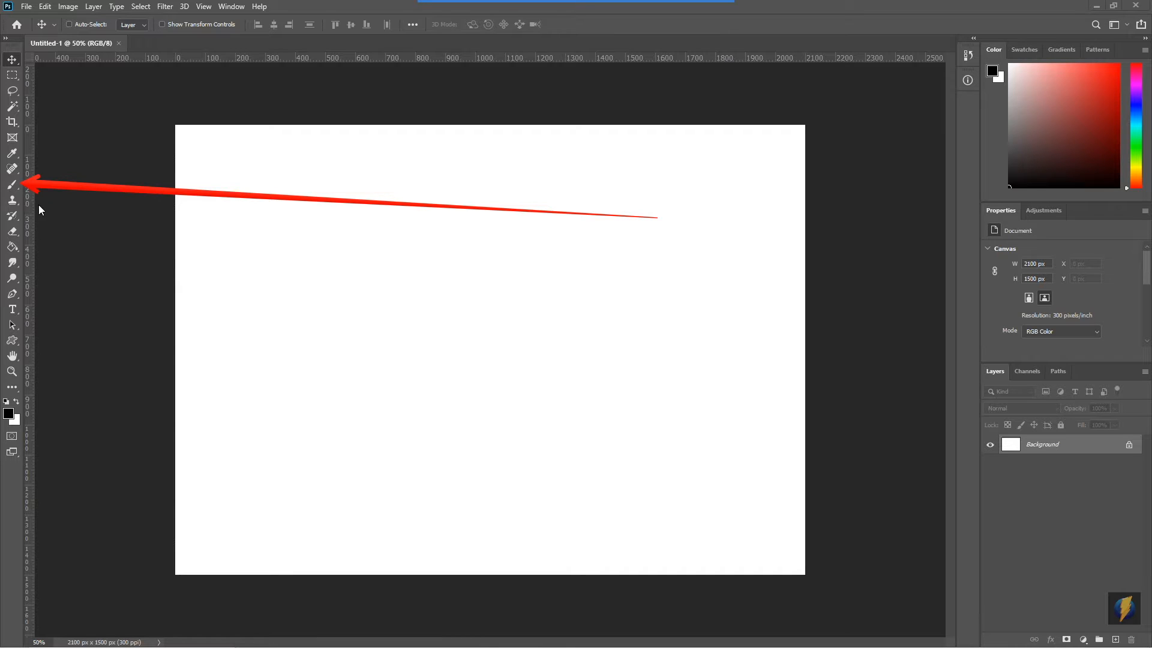
key(Escape)
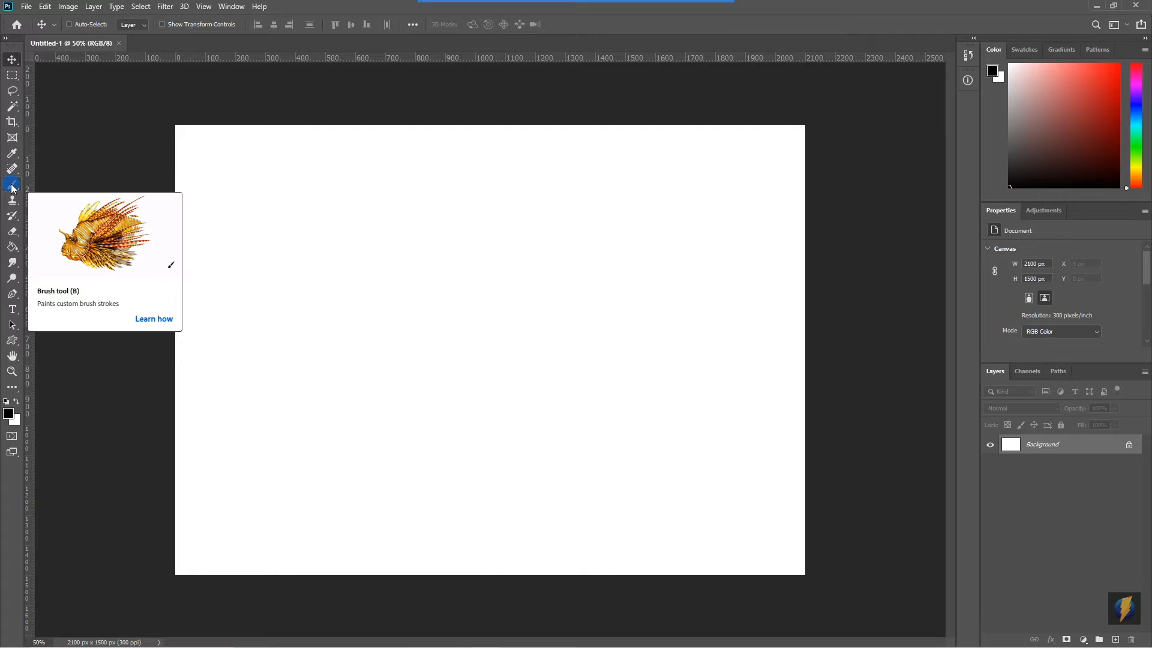
- Paint a black zigzag and several loose black strokes across the upper part of the canvas with the Brush tool
click(12, 186)
click(54, 184)
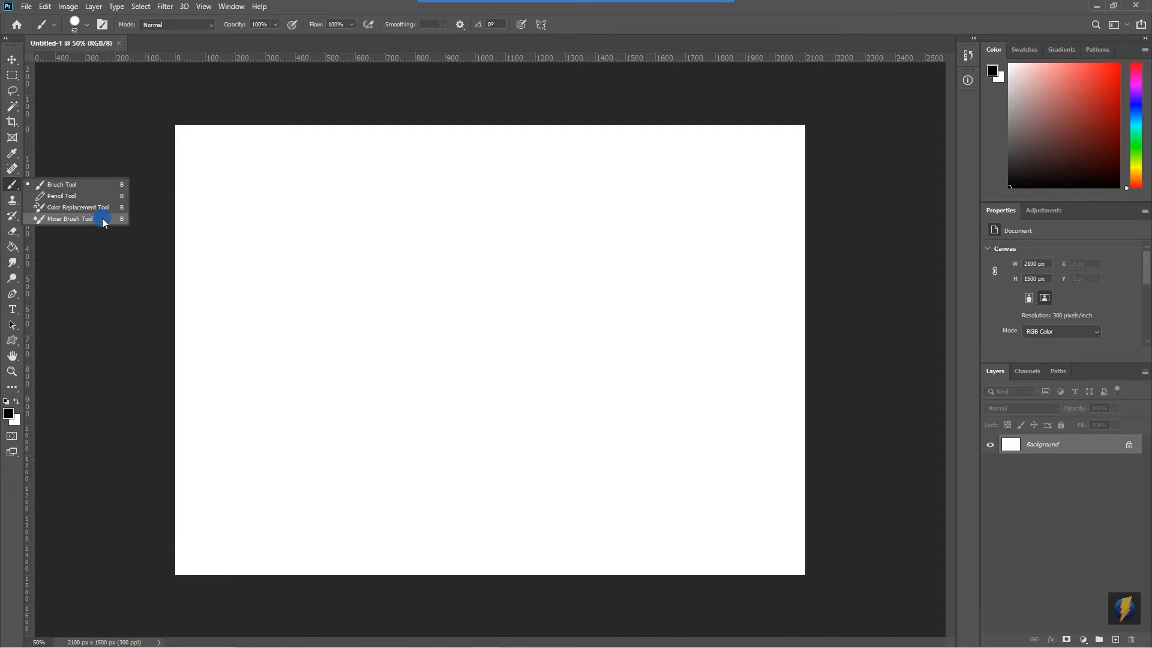
click(58, 185)
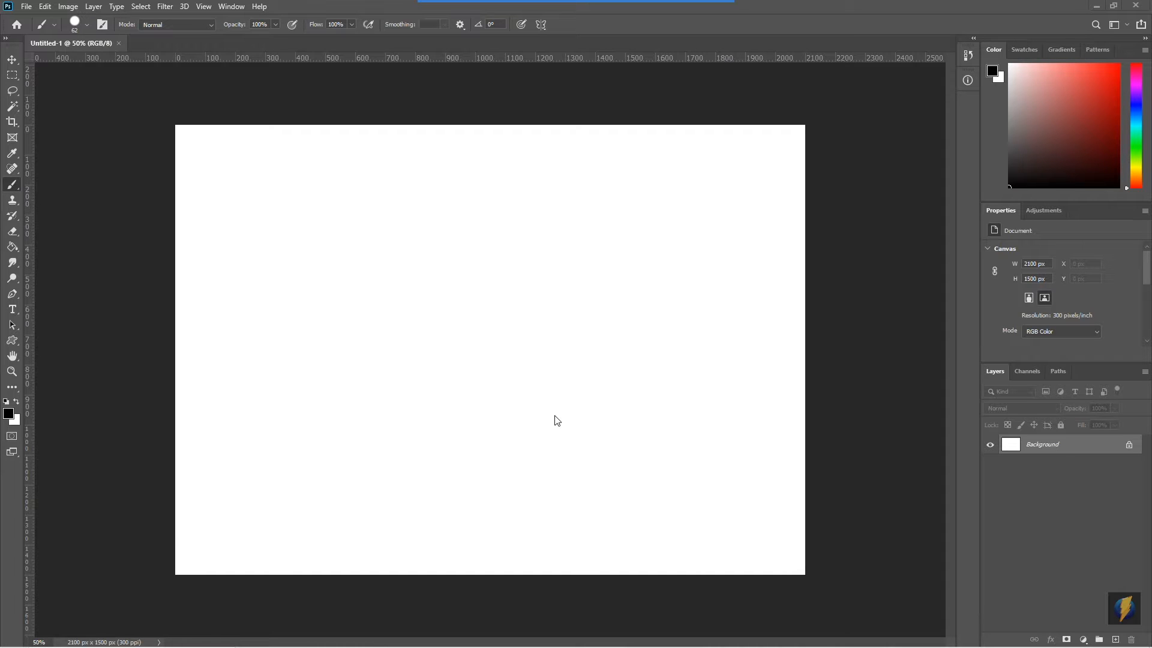
click(270, 184)
mouse_move(264, 166)
mouse_down()
mouse_move(218, 208)
mouse_move(275, 224)
mouse_move(406, 193)
mouse_move(532, 188)
mouse_move(627, 210)
mouse_move(644, 193)
mouse_move(529, 164)
mouse_up()
drag(685, 200, 642, 220)
drag(728, 226, 637, 264)
drag(713, 261, 603, 318)
drag(703, 310, 528, 330)
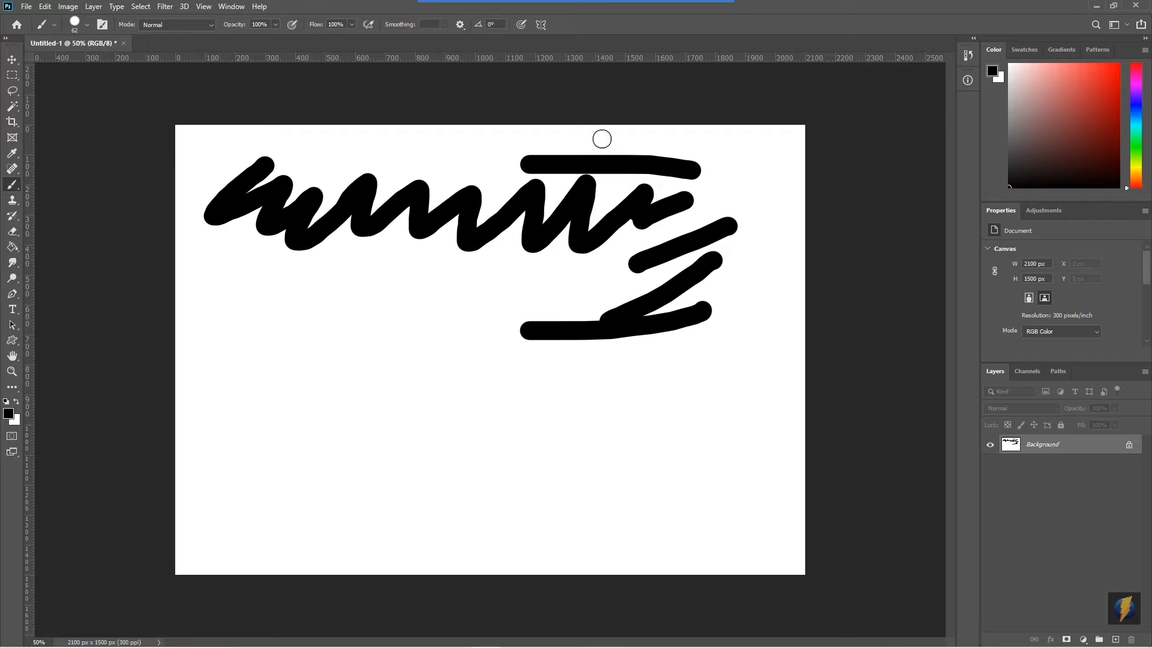
- Paint another black zigzag near the middle of the canvas, below the first scribble
mouse_move(473, 264)
mouse_down()
mouse_move(106, 360)
mouse_move(10, 404)
mouse_move(21, 420)
mouse_move(11, 418)
mouse_up()
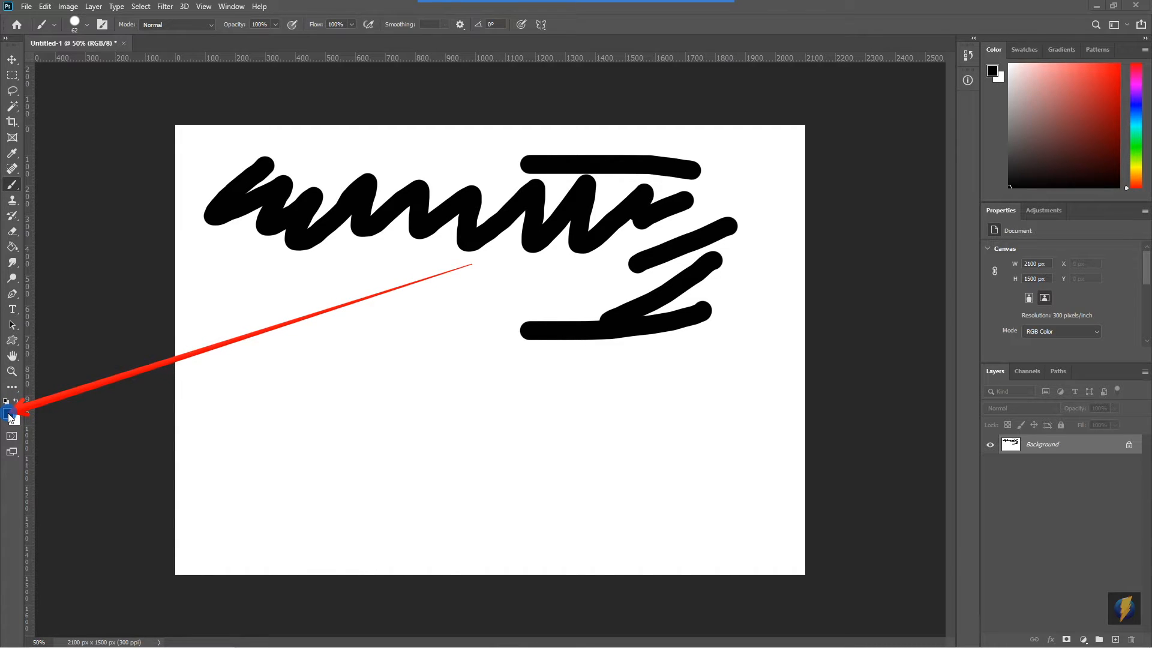
drag(10, 418, 21, 421)
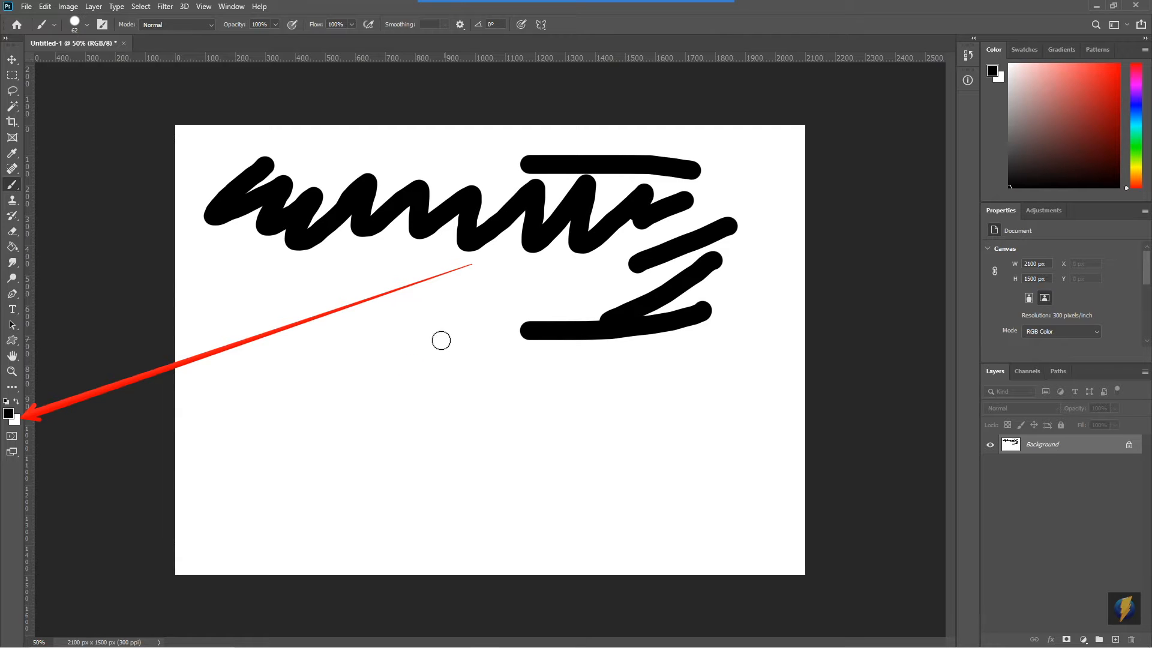
drag(466, 307, 465, 431)
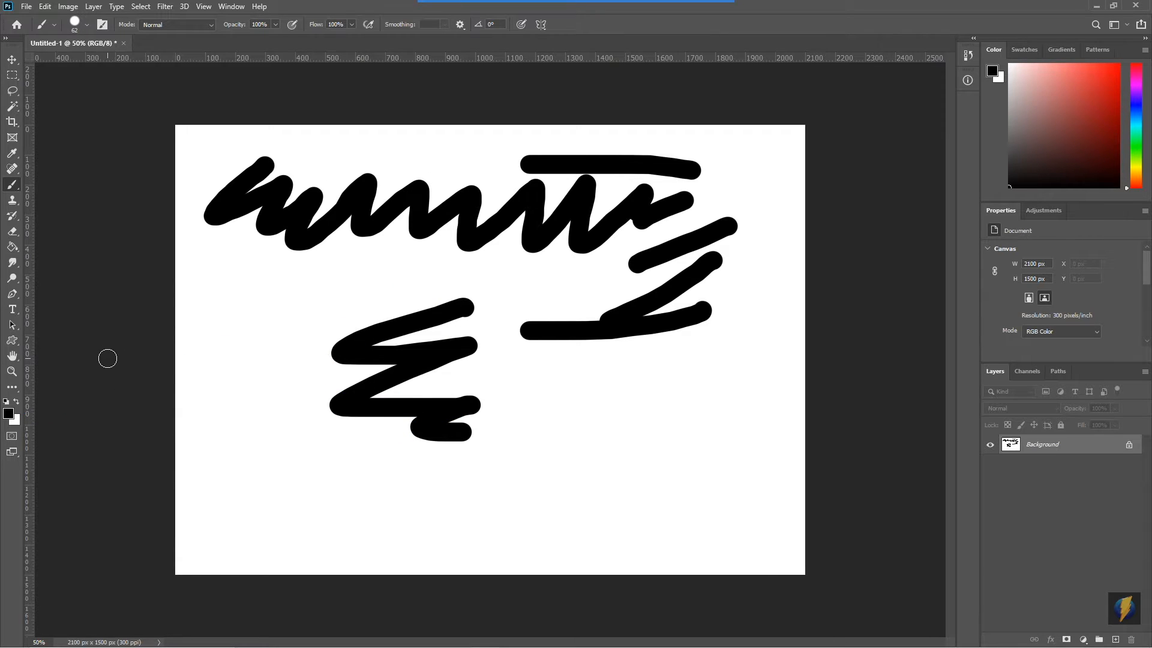
- Set the foreground color to bright red and paint a zigzag diagonally across the middle of the canvas
click(7, 414)
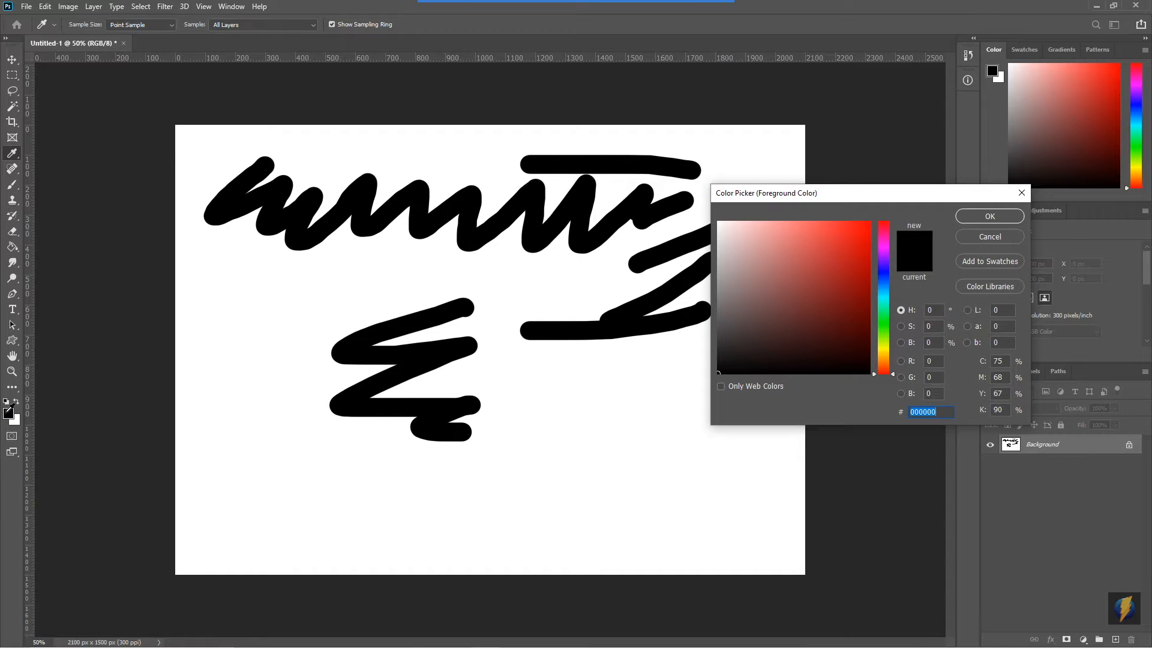
drag(822, 283, 868, 212)
click(971, 217)
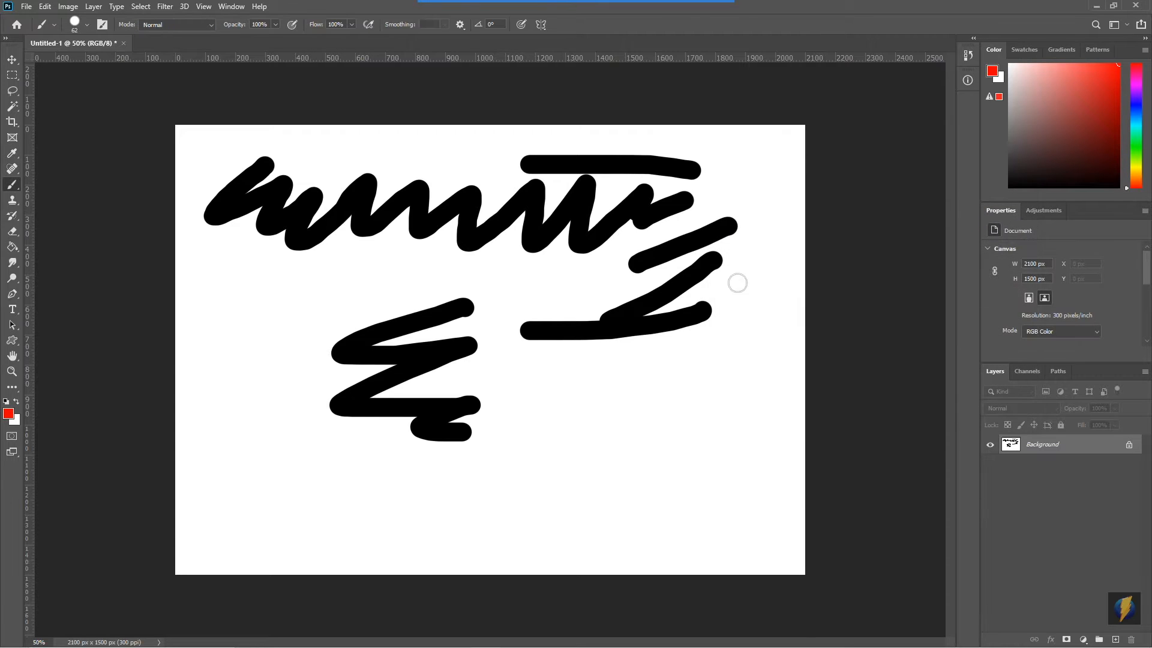
mouse_move(338, 270)
mouse_down()
mouse_move(305, 353)
mouse_move(388, 357)
mouse_move(408, 432)
mouse_move(468, 415)
mouse_move(499, 476)
mouse_move(613, 439)
mouse_move(636, 456)
mouse_up()
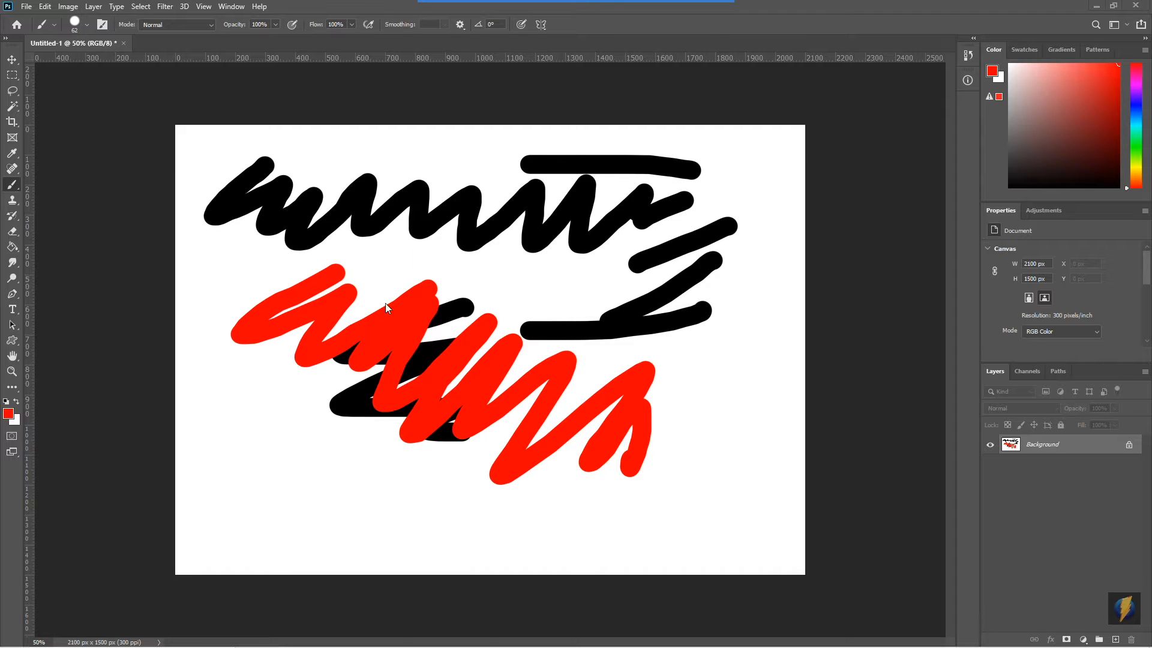
- Set the background color to bright green (36ff00)
click(16, 422)
click(17, 423)
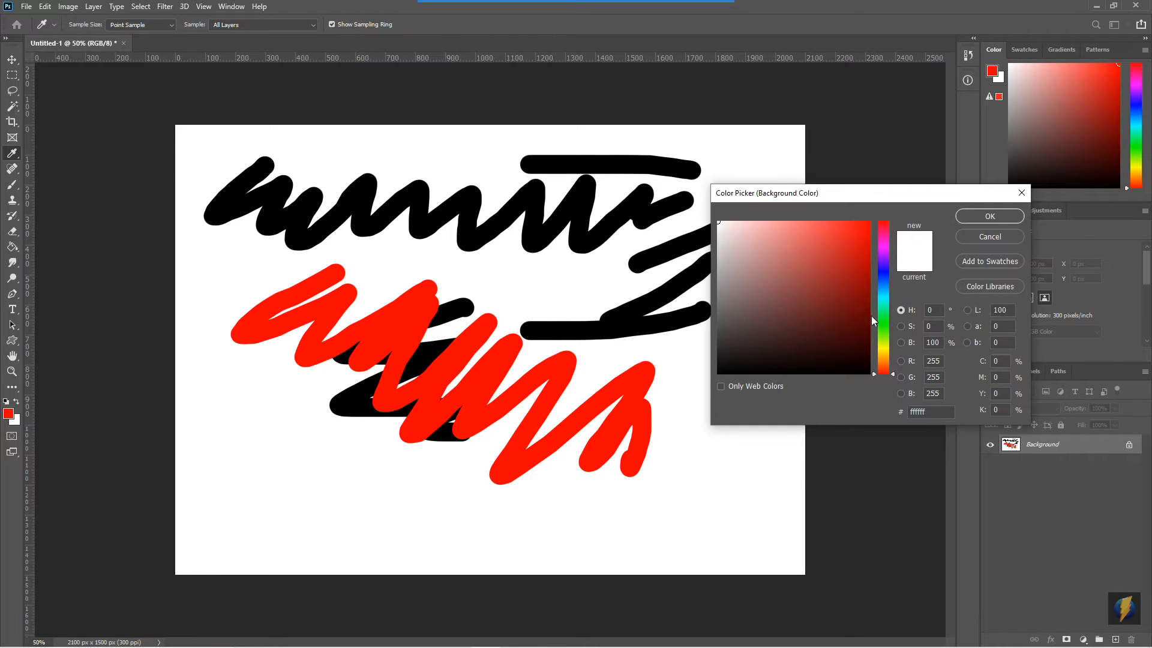
click(888, 328)
drag(812, 288, 876, 198)
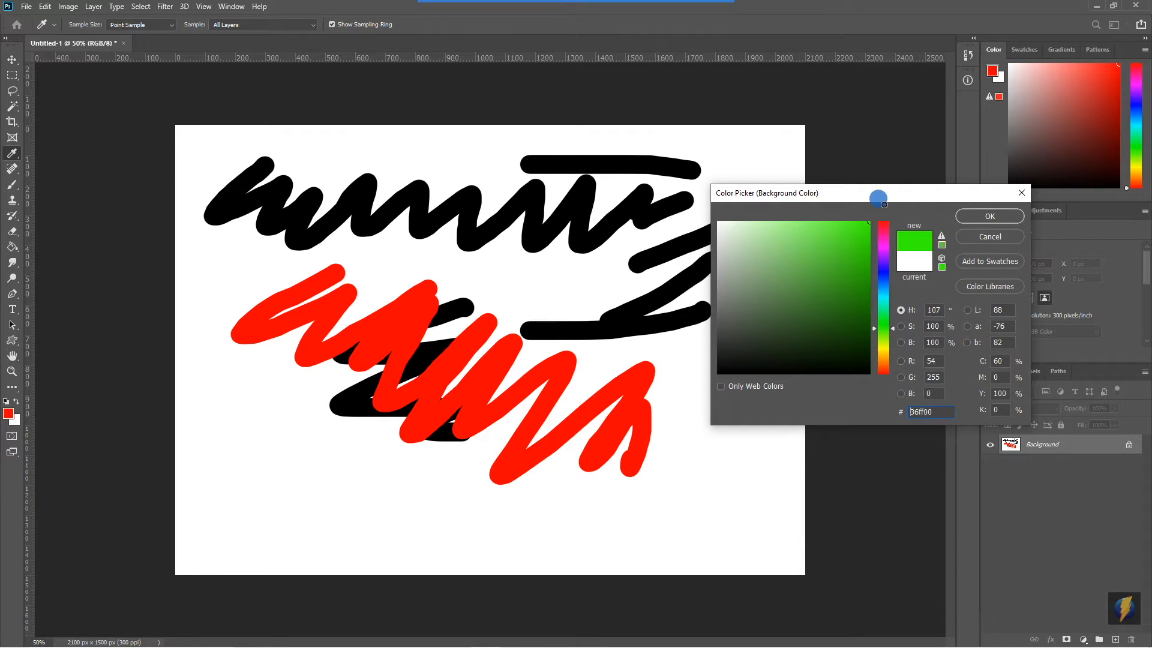
click(995, 214)
key(b)
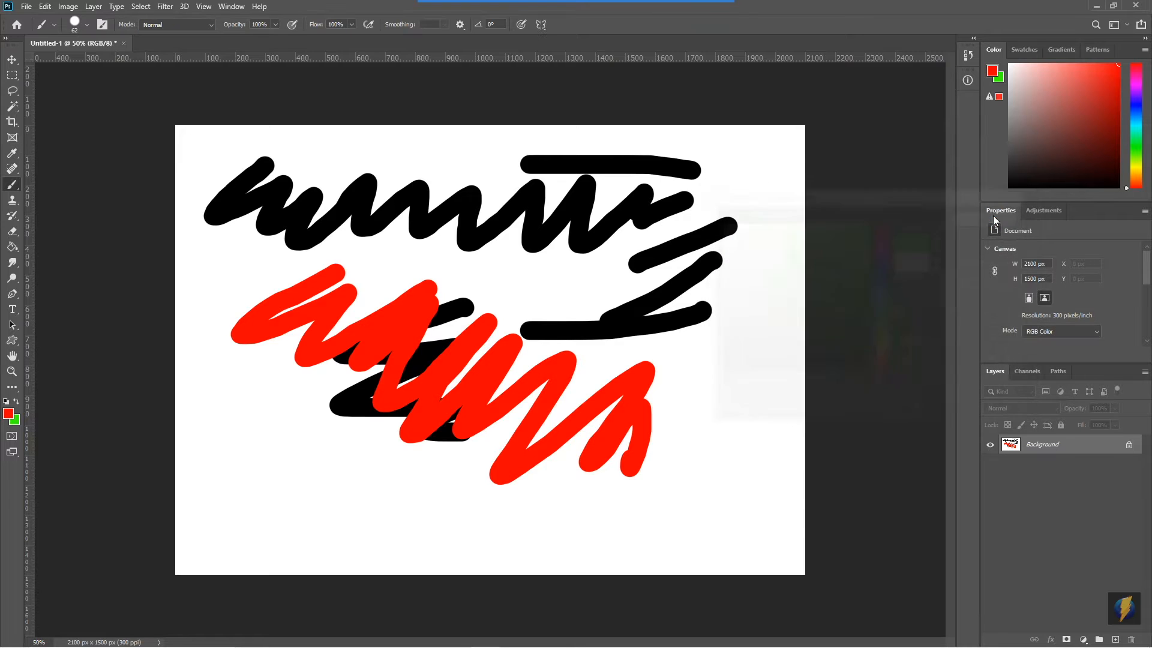
- Paint more red zigzags below and beside the existing red scribble with the Brush tool
mouse_move(674, 362)
mouse_down()
mouse_move(710, 409)
mouse_move(444, 498)
mouse_move(387, 481)
mouse_move(319, 426)
mouse_move(300, 444)
mouse_up()
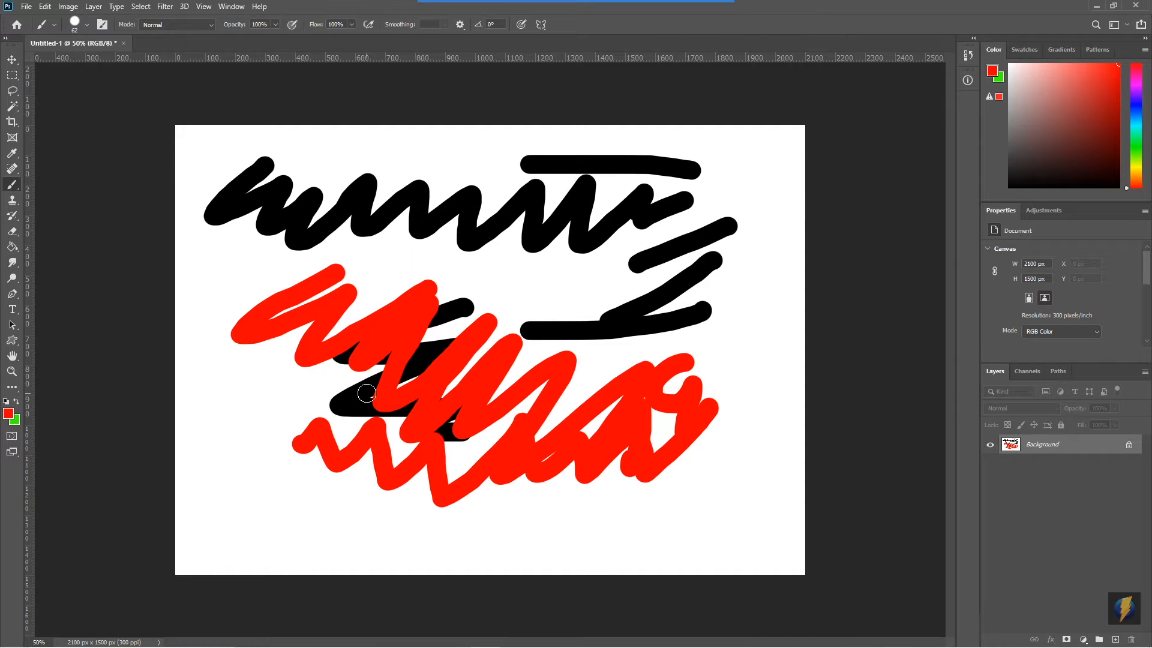
mouse_move(234, 397)
mouse_down()
mouse_move(263, 314)
mouse_move(231, 279)
mouse_up()
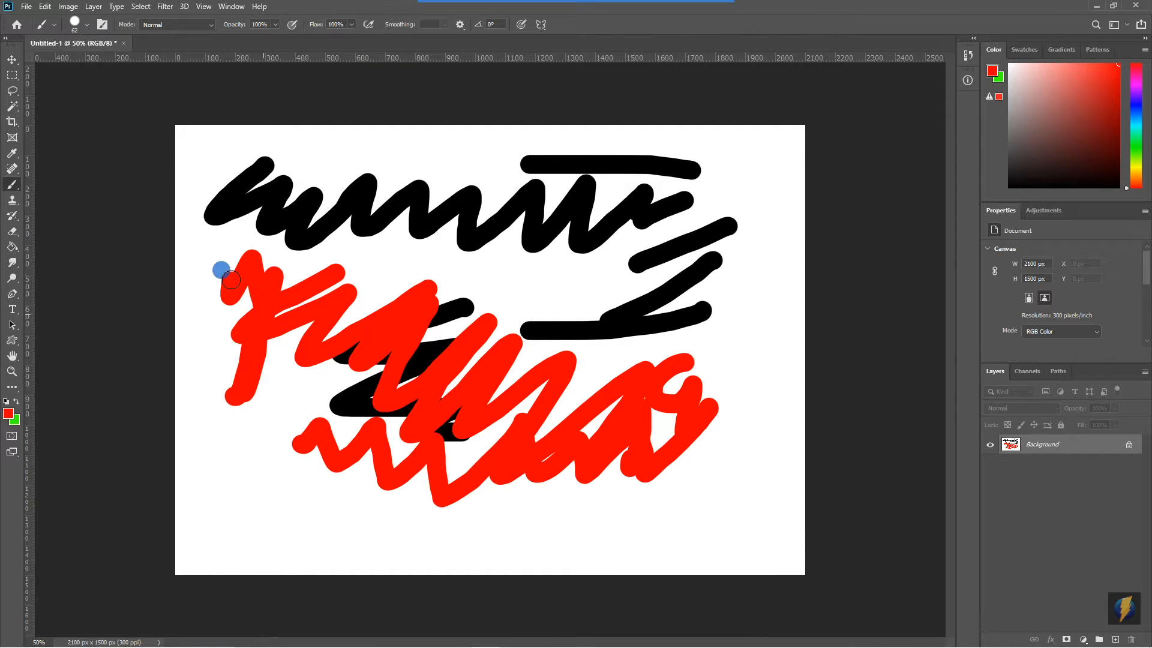
mouse_move(133, 259)
mouse_down()
mouse_move(66, 384)
mouse_move(11, 410)
mouse_up()
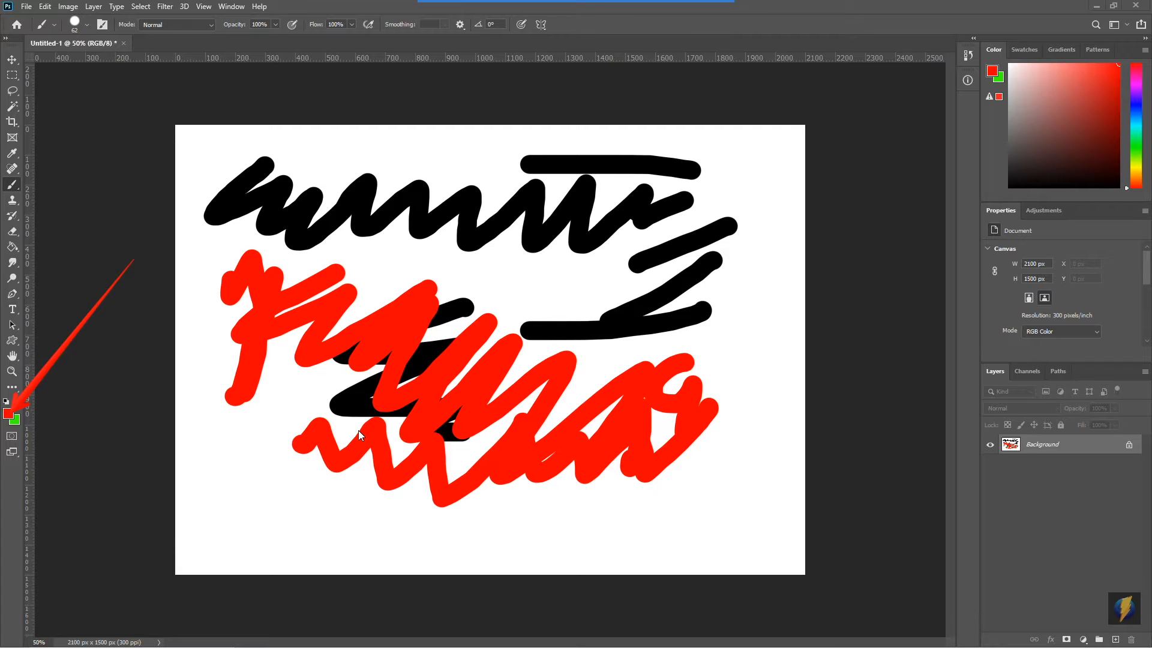
mouse_move(473, 2)
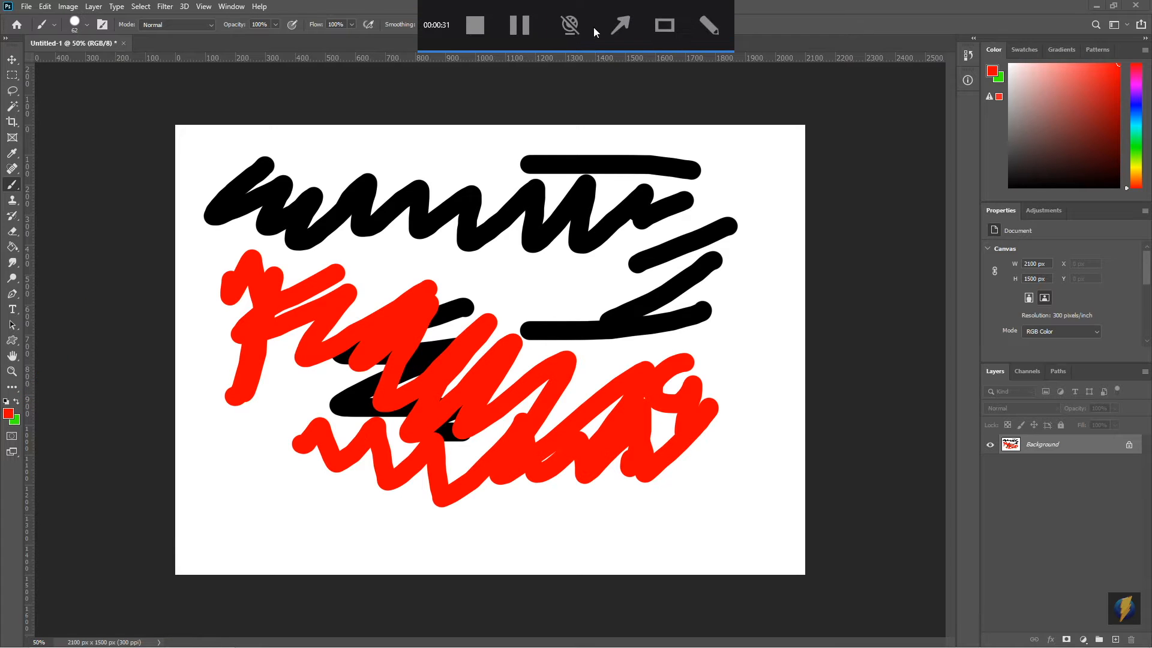
click(611, 27)
drag(401, 296, 18, 233)
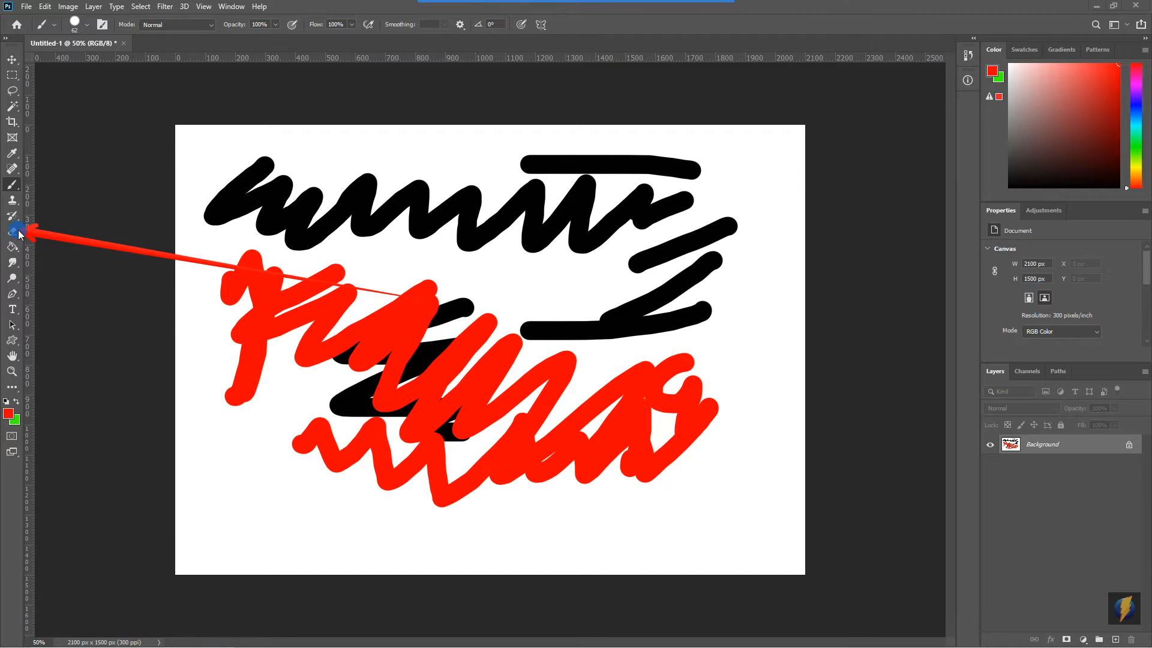
drag(18, 231, 21, 233)
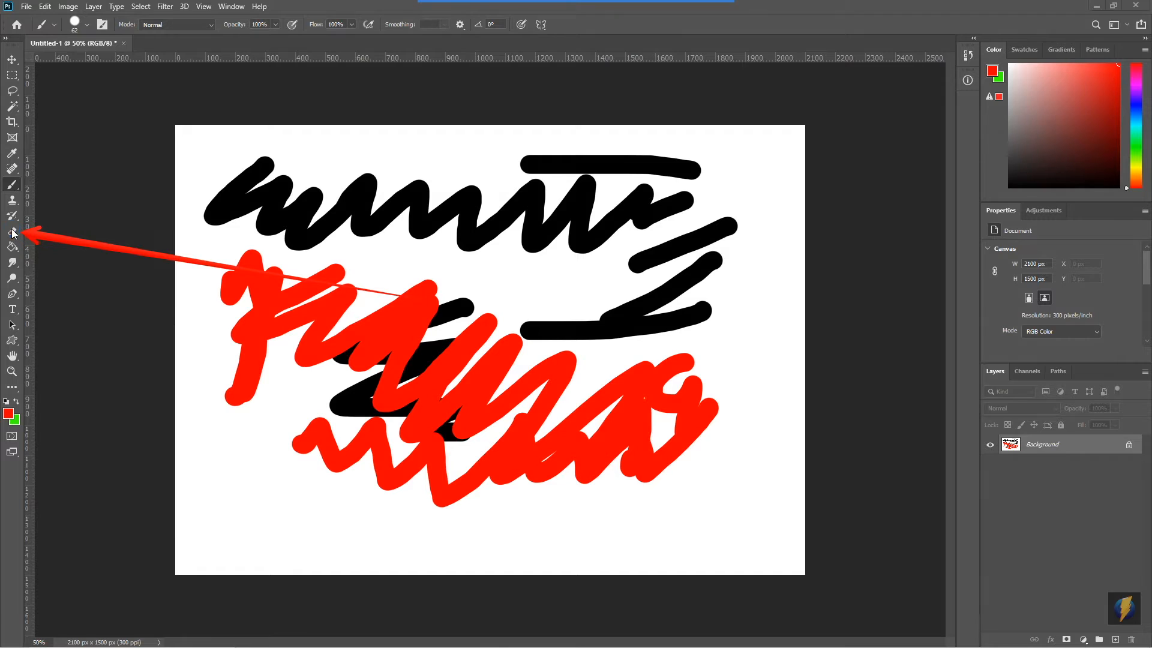
- Erase over the scribbles in the middle of the canvas with the Eraser tool, using the green background color
click(12, 233)
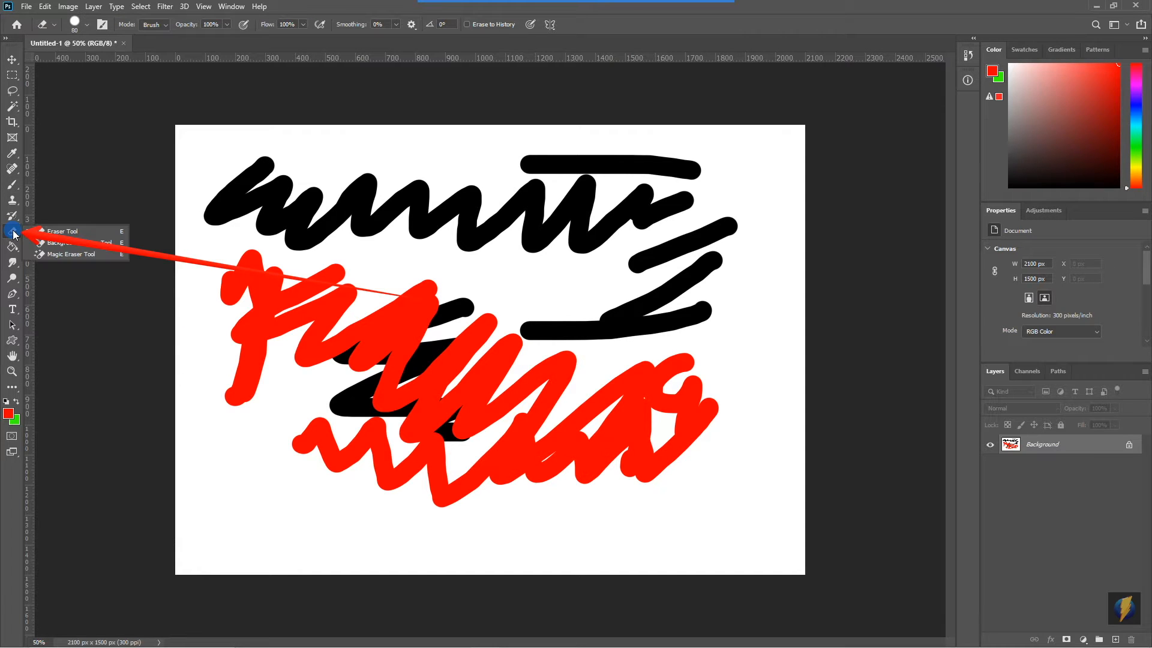
mouse_move(13, 232)
mouse_down()
mouse_move(83, 233)
mouse_move(95, 258)
mouse_move(81, 232)
mouse_up()
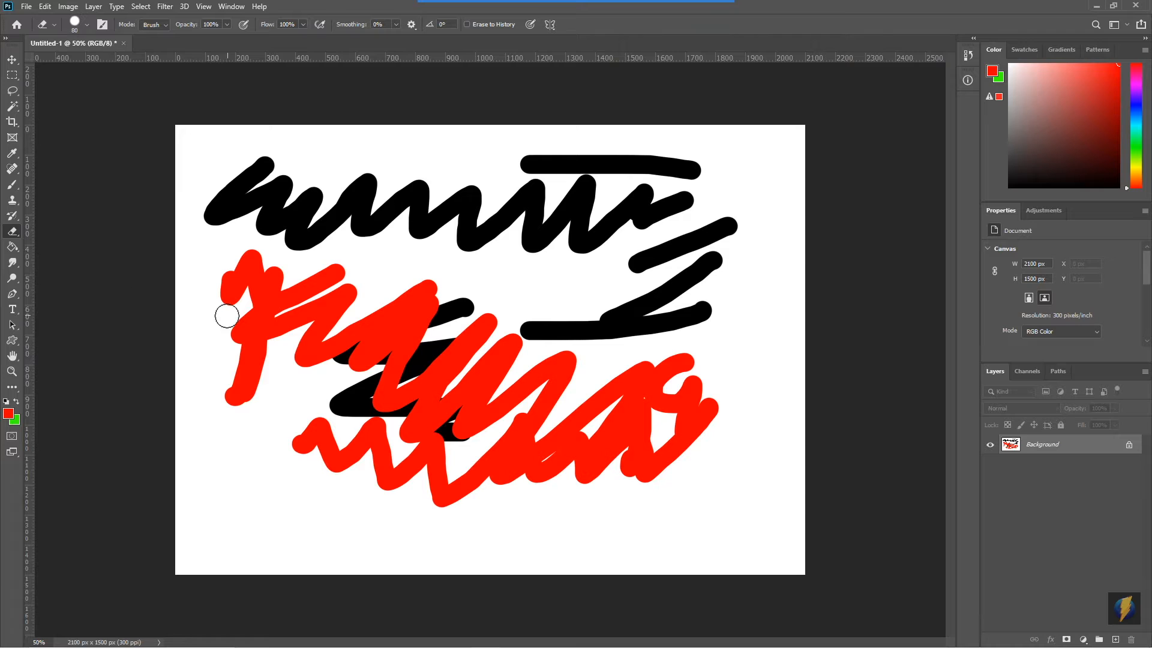
mouse_move(484, 283)
mouse_down()
mouse_move(493, 409)
mouse_move(498, 294)
mouse_move(514, 309)
mouse_move(555, 299)
mouse_move(591, 335)
mouse_move(593, 367)
mouse_move(600, 313)
mouse_move(539, 398)
mouse_move(503, 374)
mouse_move(416, 379)
mouse_move(385, 404)
mouse_move(424, 327)
mouse_move(446, 357)
mouse_move(485, 329)
mouse_move(471, 408)
mouse_up()
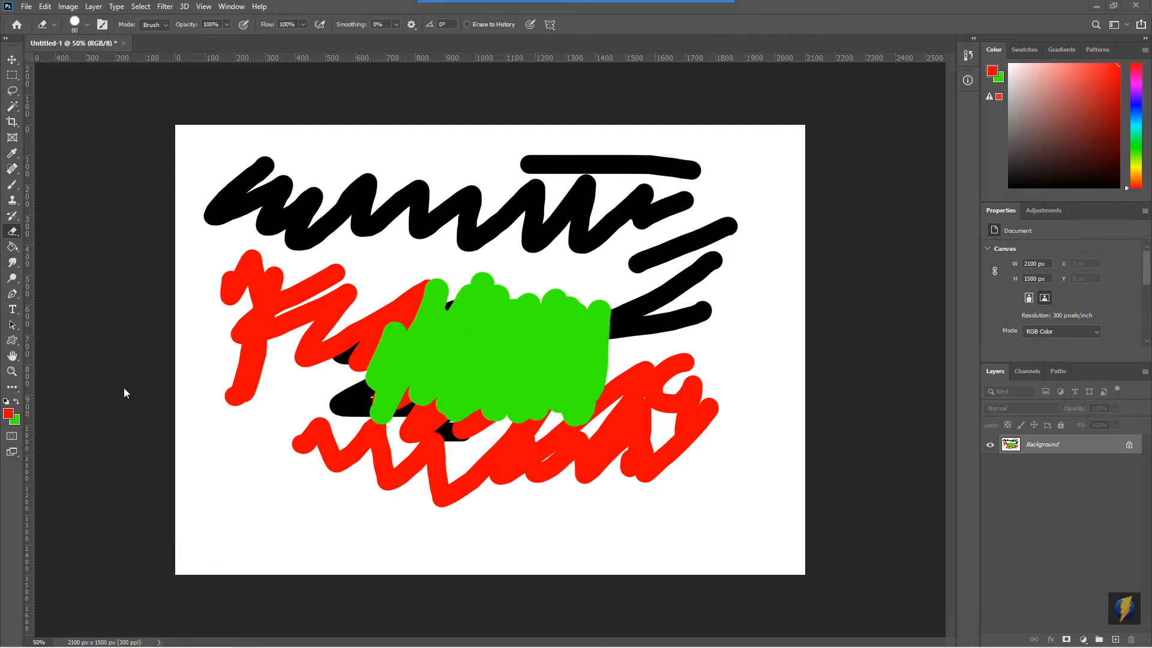
- Set the background color to white and erase the green patch and the surrounding strokes in the middle of the canvas
click(14, 419)
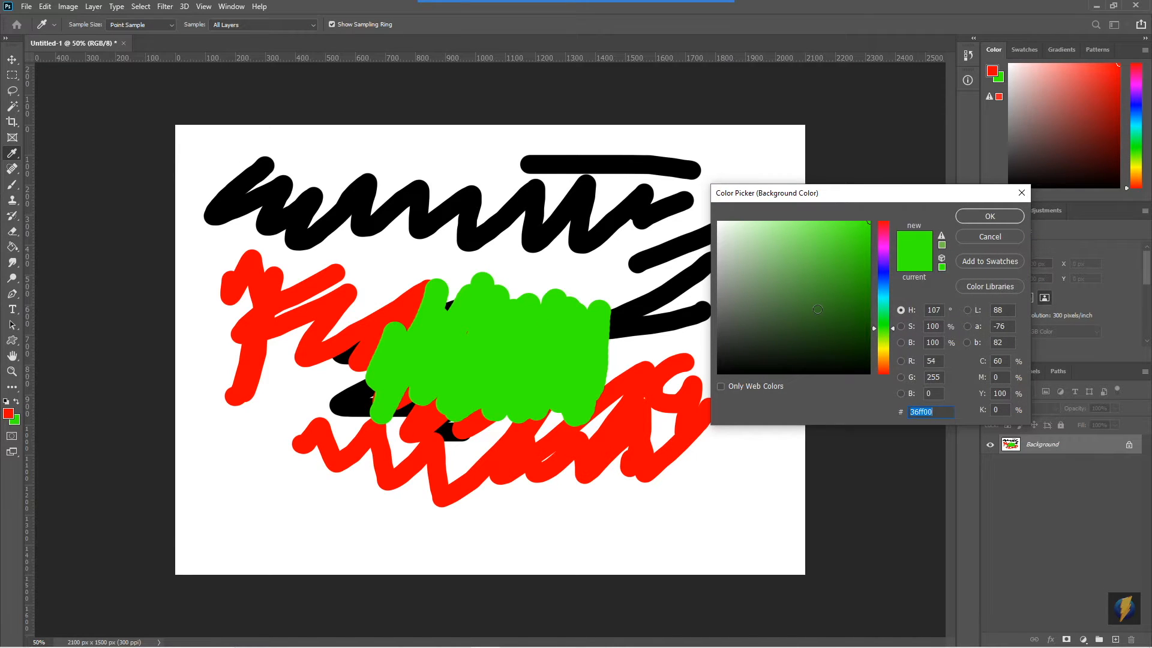
click(676, 194)
click(979, 218)
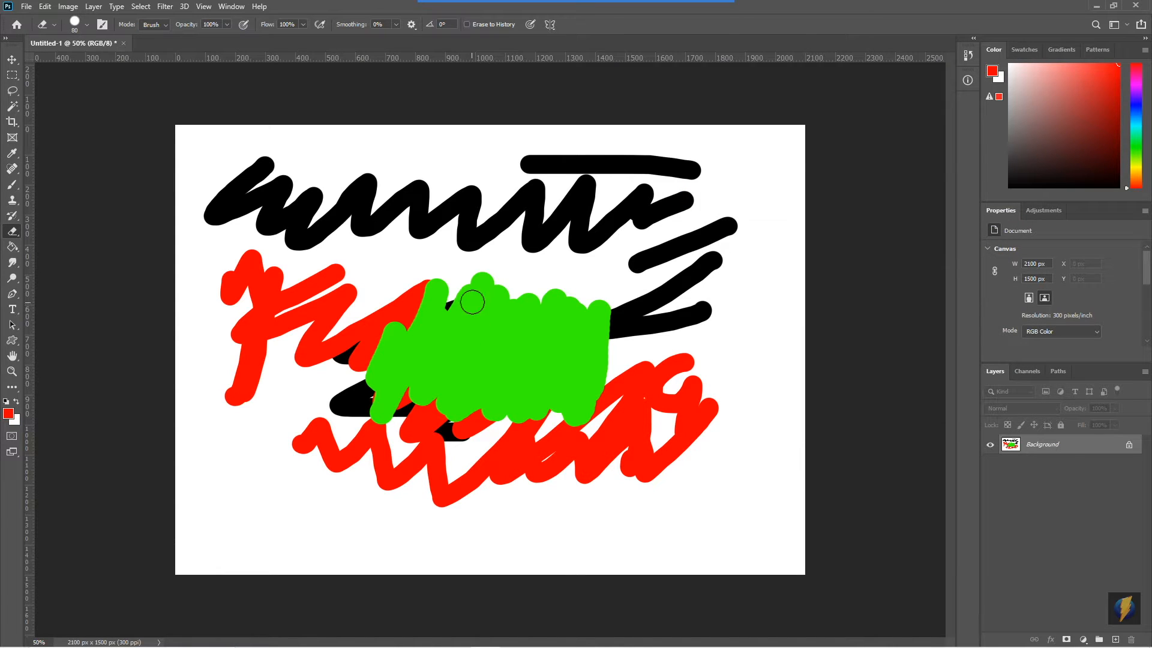
mouse_move(491, 277)
mouse_down()
mouse_move(420, 392)
mouse_move(425, 385)
mouse_move(394, 410)
mouse_move(470, 243)
mouse_move(431, 266)
mouse_move(378, 367)
mouse_move(394, 374)
mouse_move(370, 427)
mouse_move(469, 328)
mouse_move(466, 380)
mouse_move(553, 312)
mouse_move(507, 378)
mouse_move(449, 392)
mouse_move(509, 339)
mouse_move(503, 406)
mouse_move(477, 465)
mouse_move(564, 427)
mouse_move(582, 448)
mouse_move(600, 295)
mouse_move(631, 303)
mouse_move(597, 383)
mouse_up()
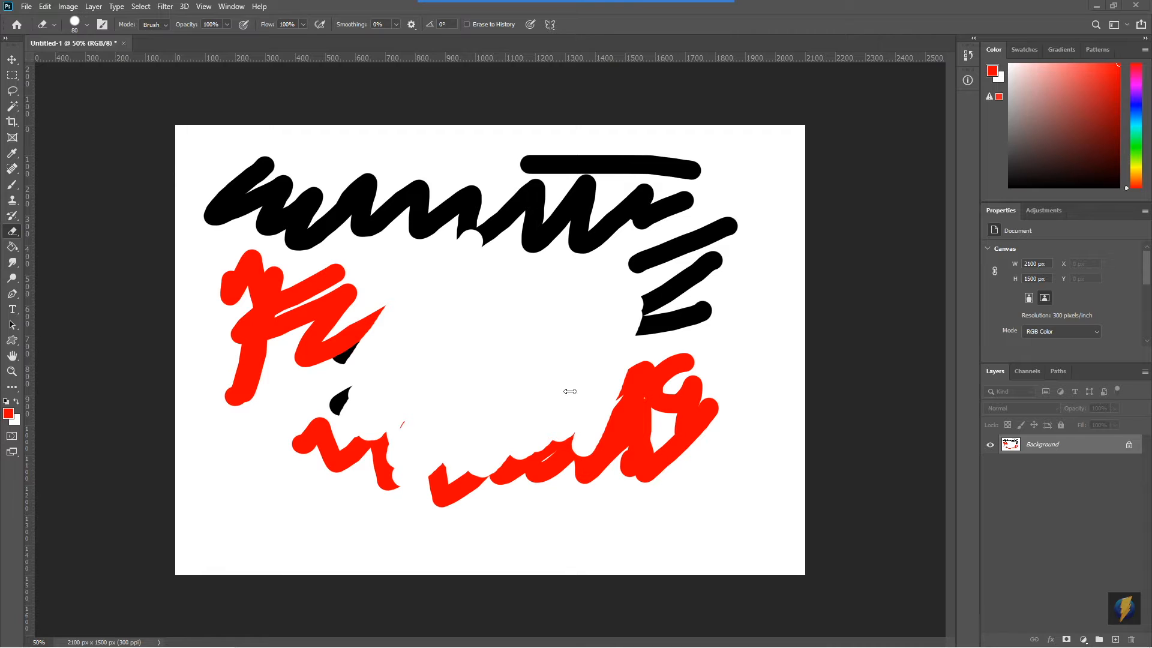
mouse_move(621, 13)
click(620, 24)
mouse_move(548, 142)
mouse_down()
mouse_move(861, 330)
mouse_move(979, 438)
mouse_move(1026, 451)
mouse_move(1017, 447)
mouse_move(1052, 438)
mouse_move(1003, 443)
mouse_up()
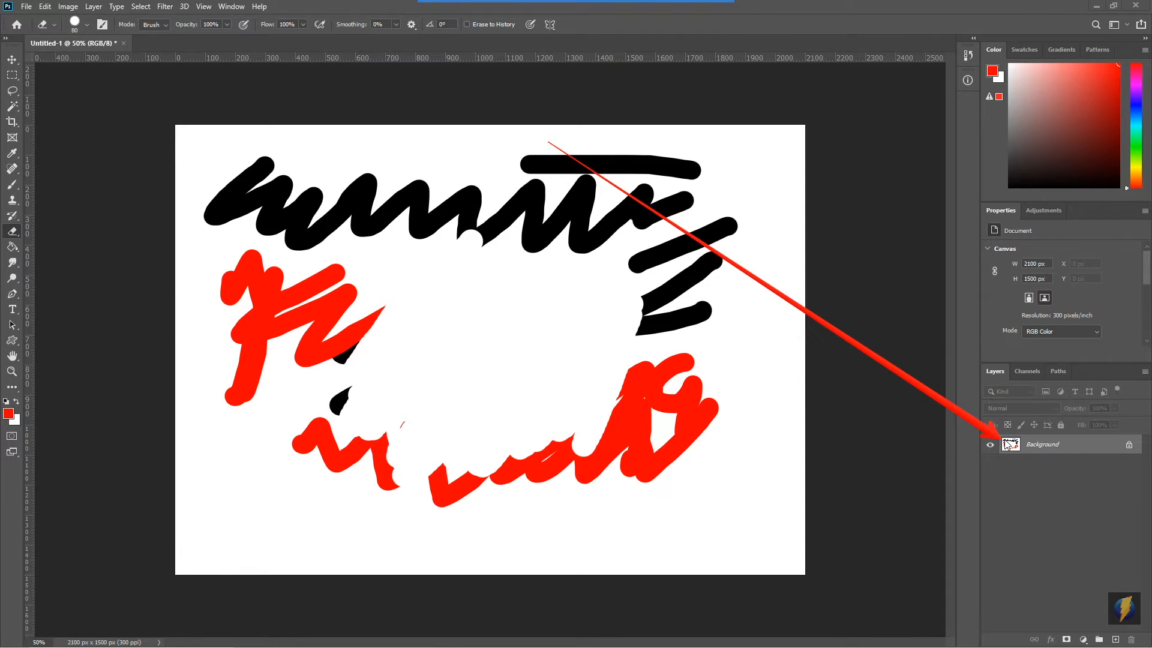
key(Escape)
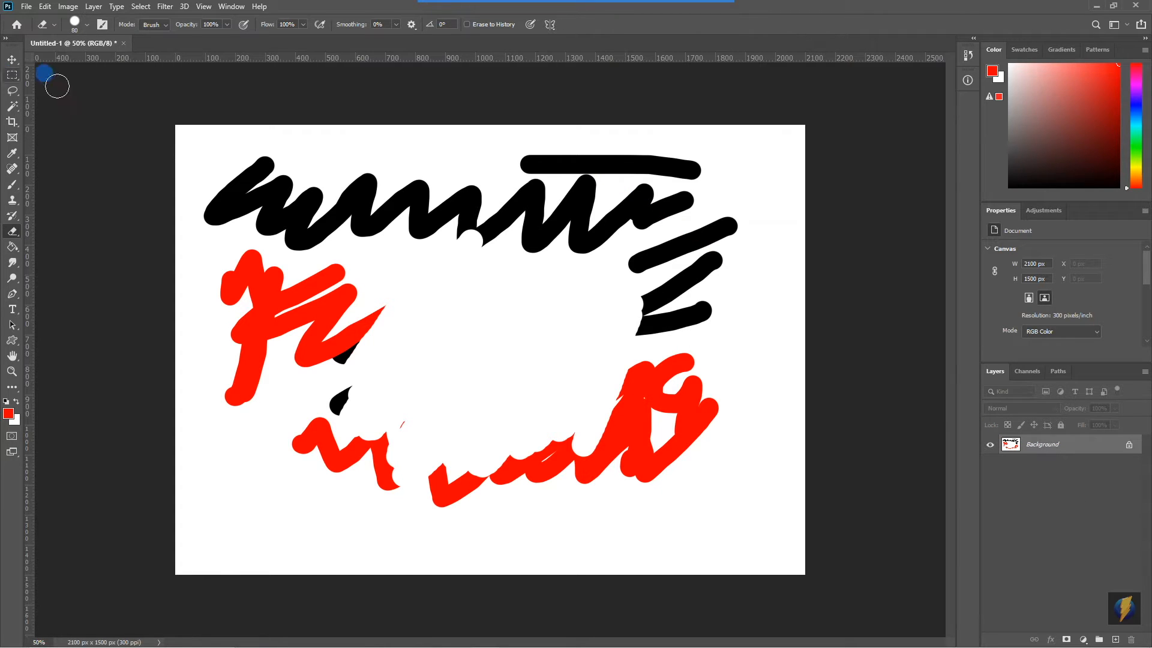
- Select the whole canvas with the Rectangular Marquee tool and fill it with white at 100% opacity
click(12, 76)
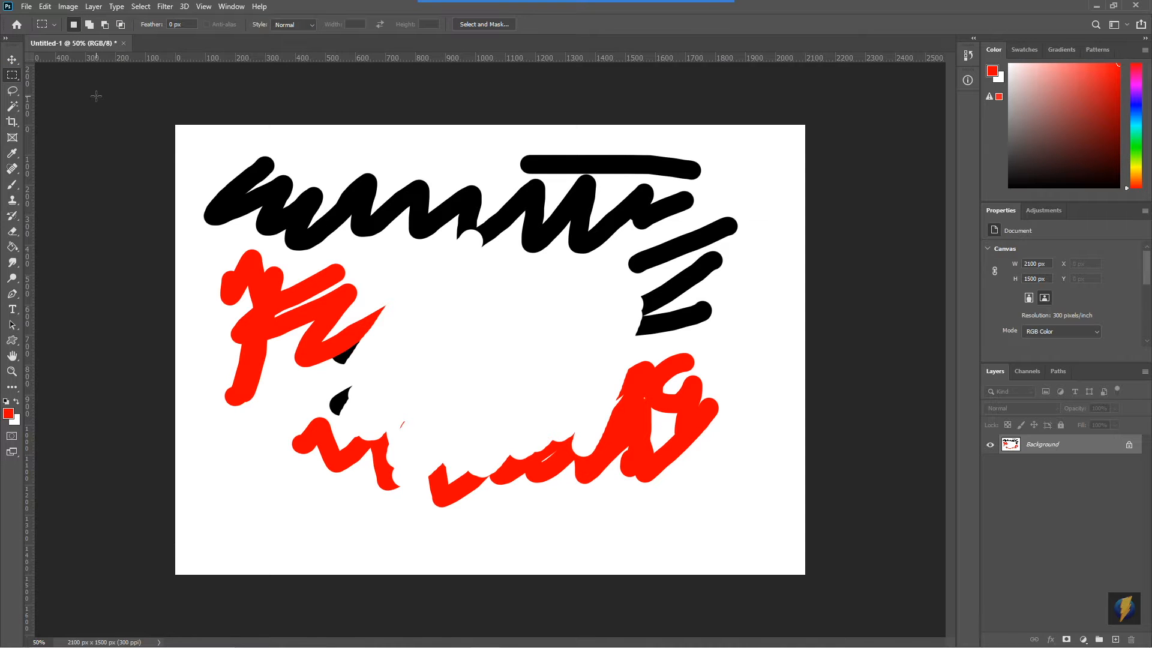
drag(90, 84, 881, 574)
click(45, 7)
click(69, 192)
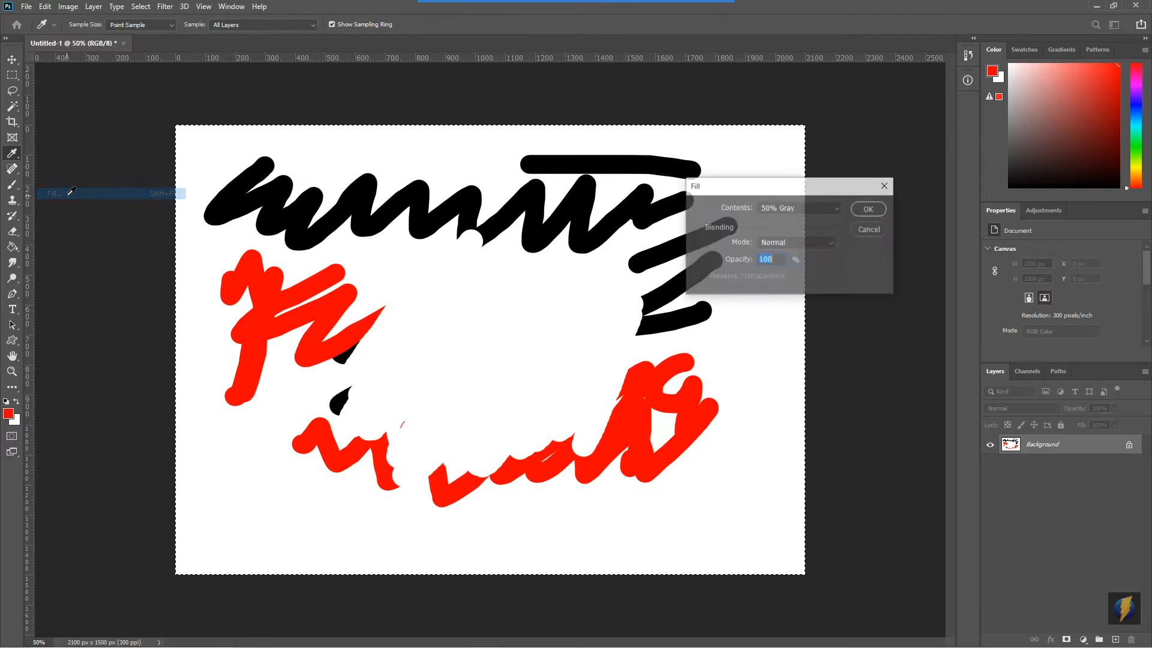
click(839, 209)
click(783, 322)
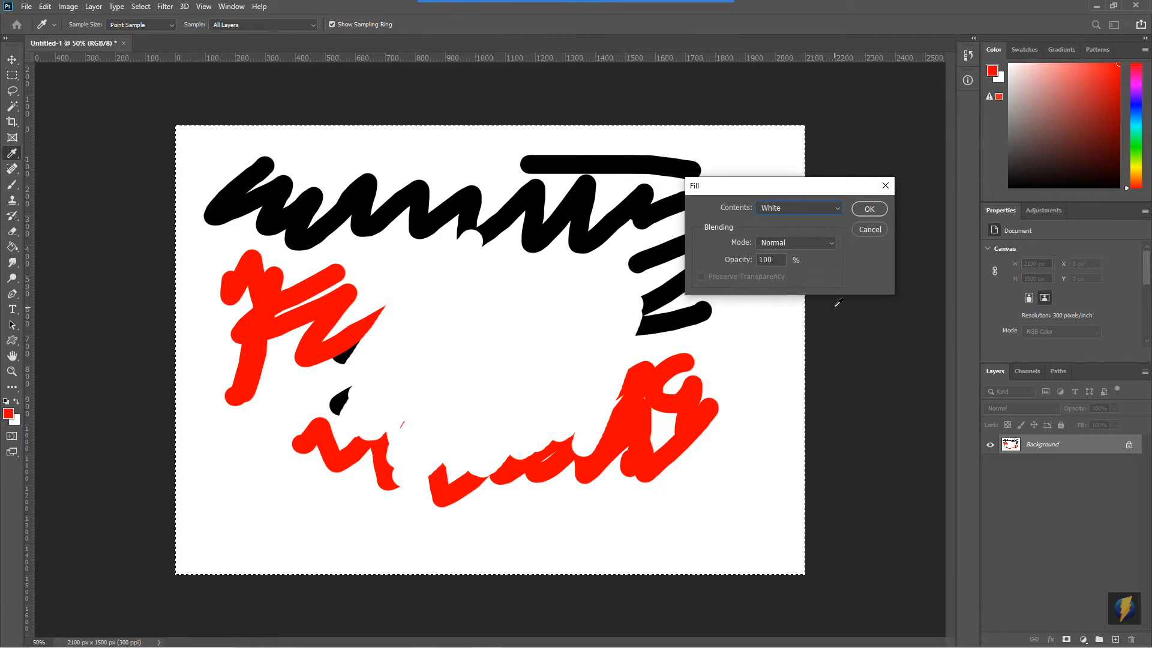
click(869, 208)
key(m)
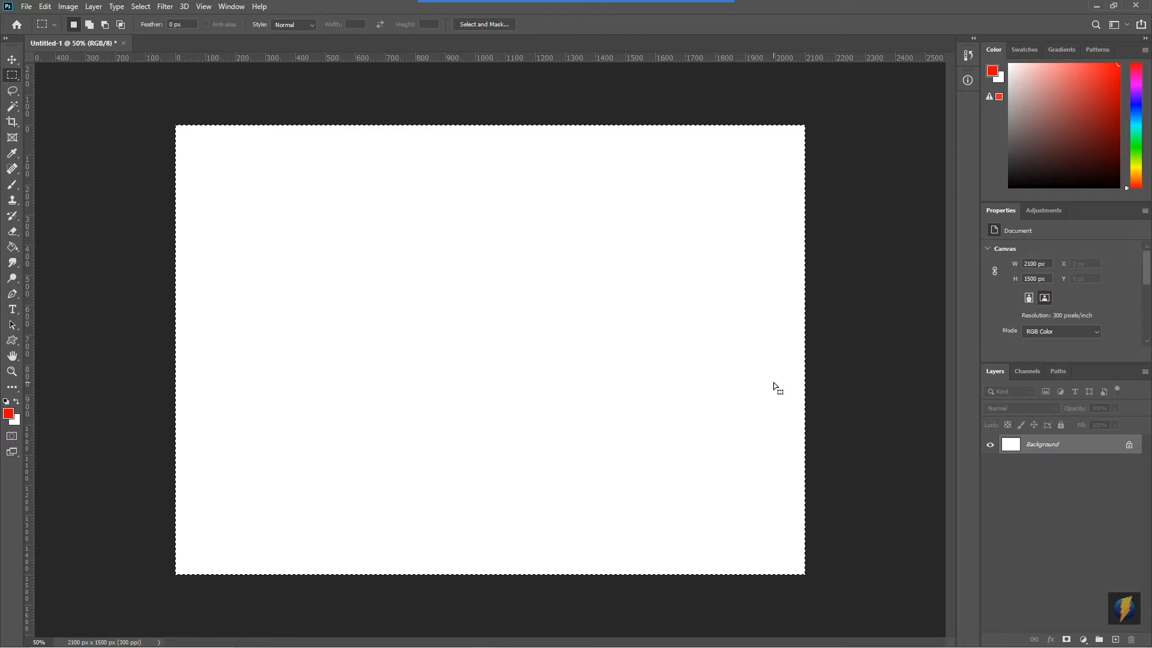
- Deselect the canvas and add a new empty layer above the Background layer
click(141, 7)
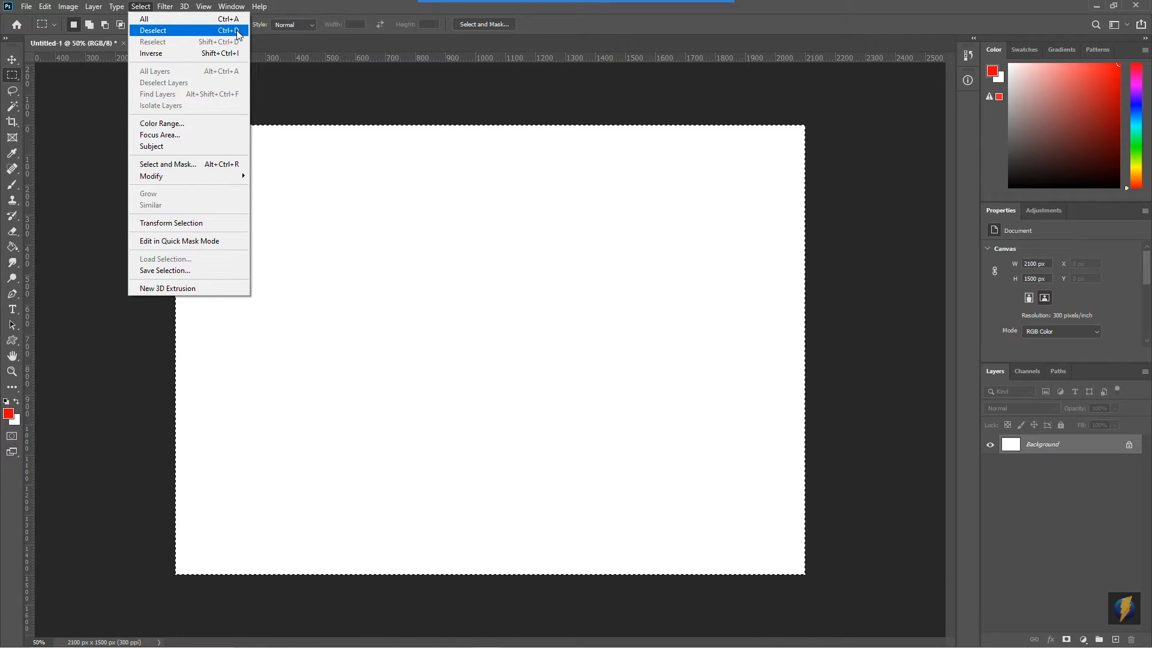
click(901, 241)
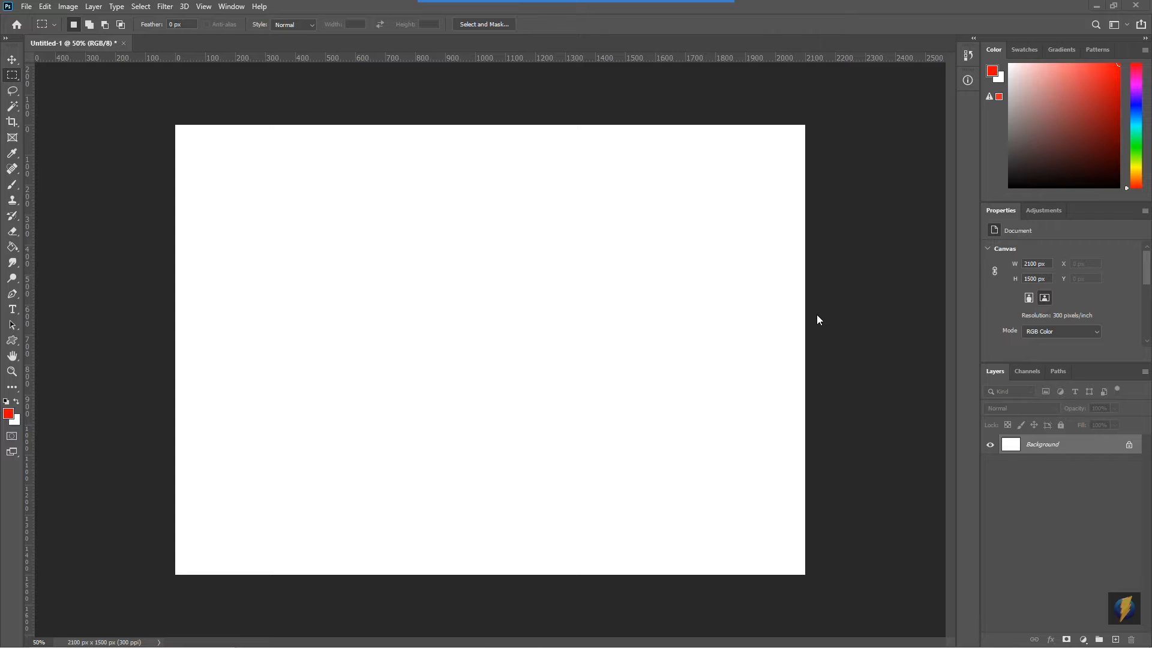
mouse_move(687, 520)
mouse_down()
mouse_move(978, 444)
mouse_move(850, 547)
mouse_move(1051, 599)
mouse_move(1113, 641)
mouse_up()
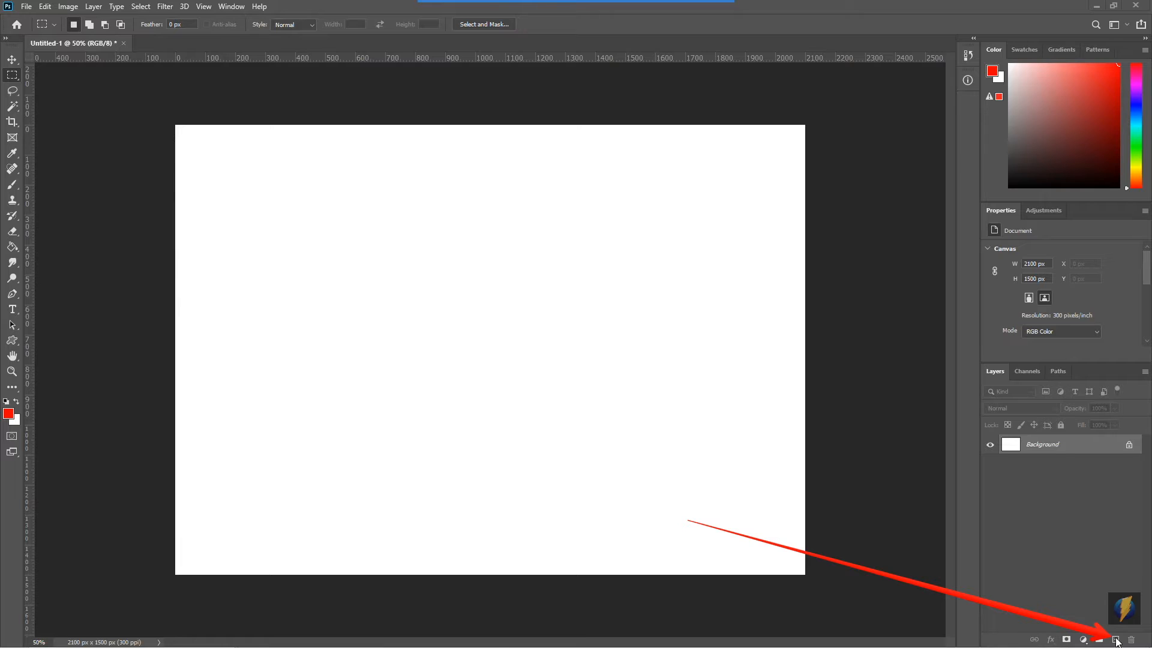
click(1115, 639)
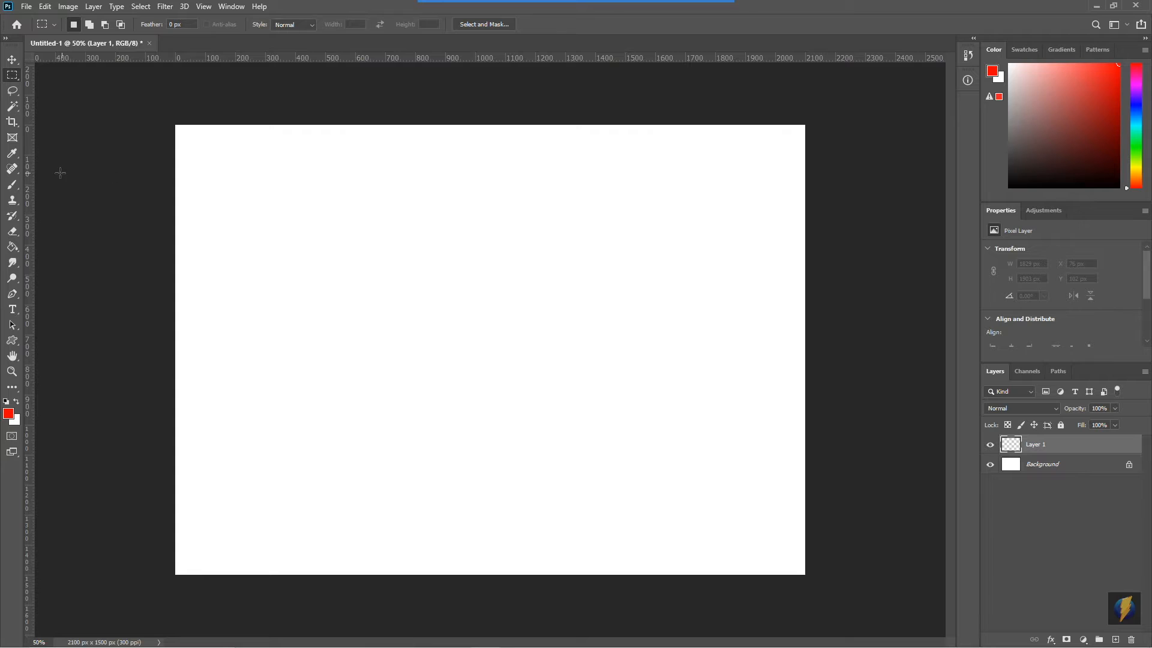
- Paint a red zigzag and several separate red strokes on Layer 1's left side with the Brush tool
click(13, 191)
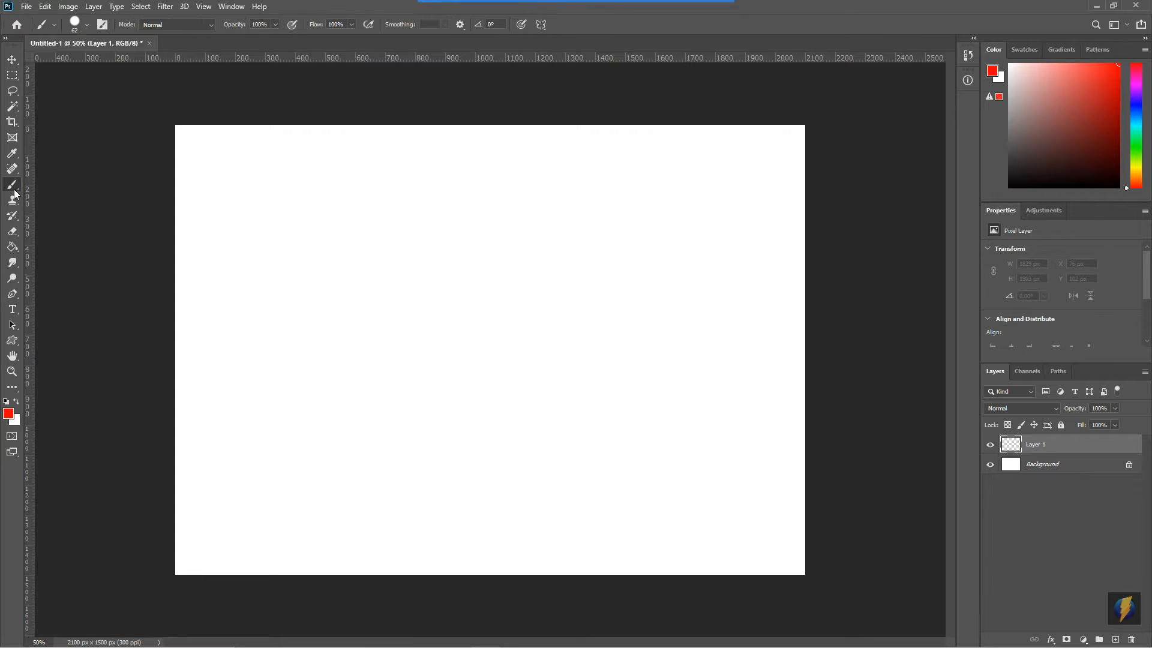
mouse_move(270, 164)
mouse_down()
mouse_move(308, 207)
mouse_move(275, 255)
mouse_move(318, 302)
mouse_move(318, 342)
mouse_move(295, 374)
mouse_move(321, 407)
mouse_up()
drag(382, 179, 415, 306)
drag(231, 297, 246, 407)
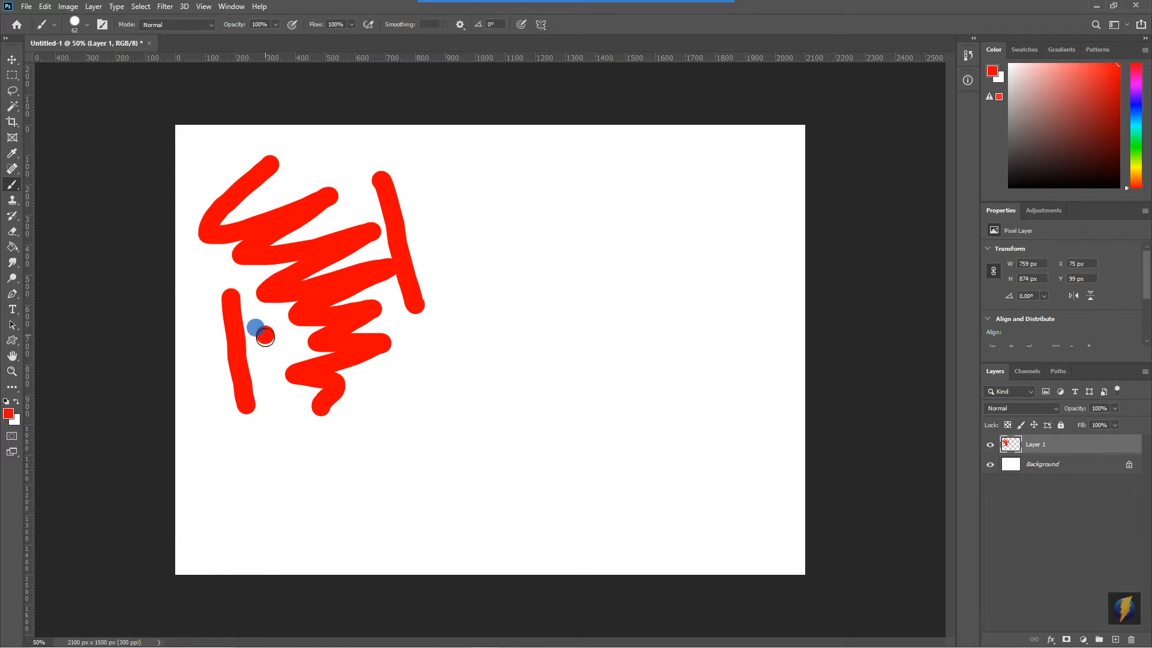
drag(266, 332, 288, 523)
drag(208, 385, 228, 481)
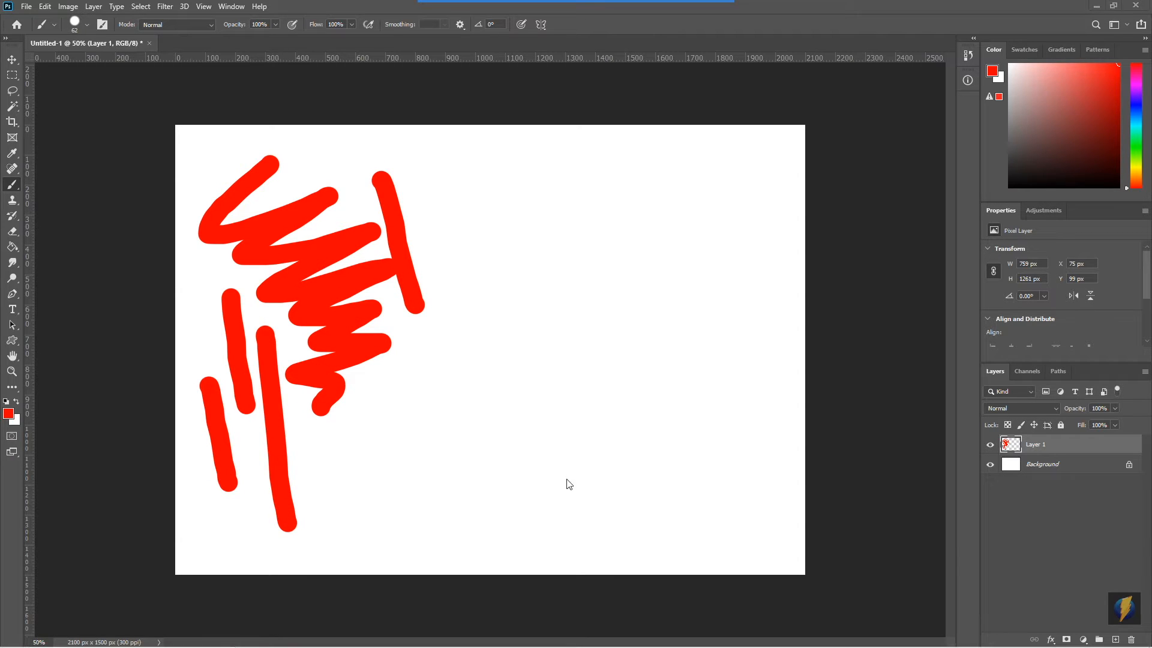
- Set the background color to bright green
mouse_move(602, 6)
click(621, 24)
mouse_move(154, 229)
mouse_down()
mouse_move(51, 387)
mouse_move(24, 408)
mouse_up()
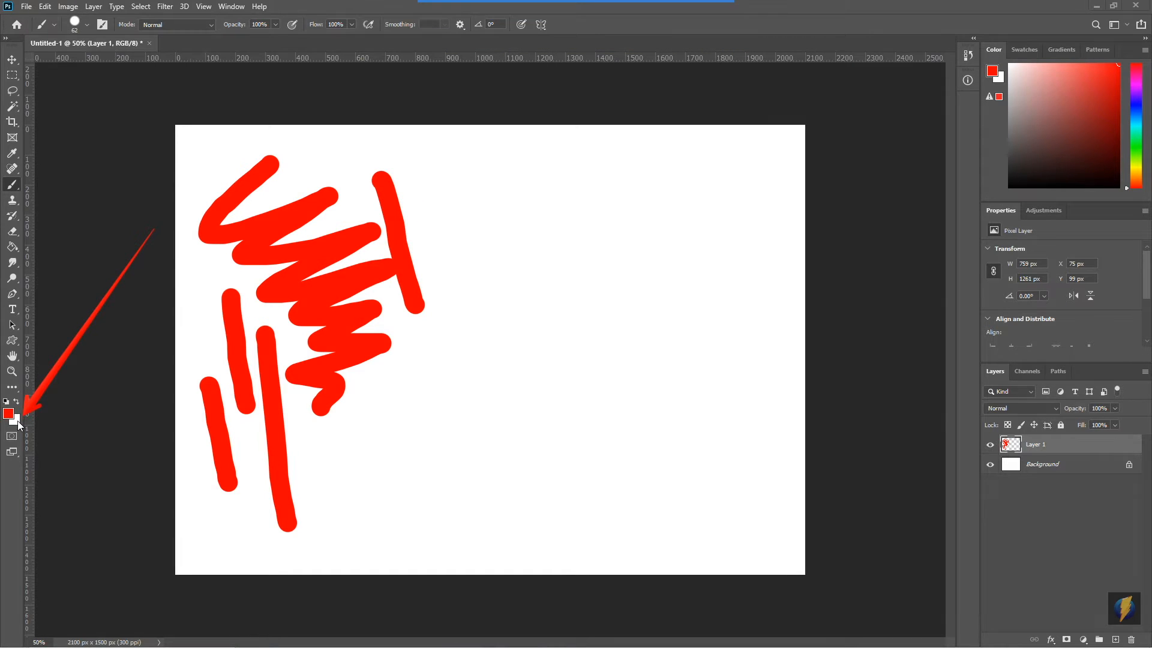
click(17, 421)
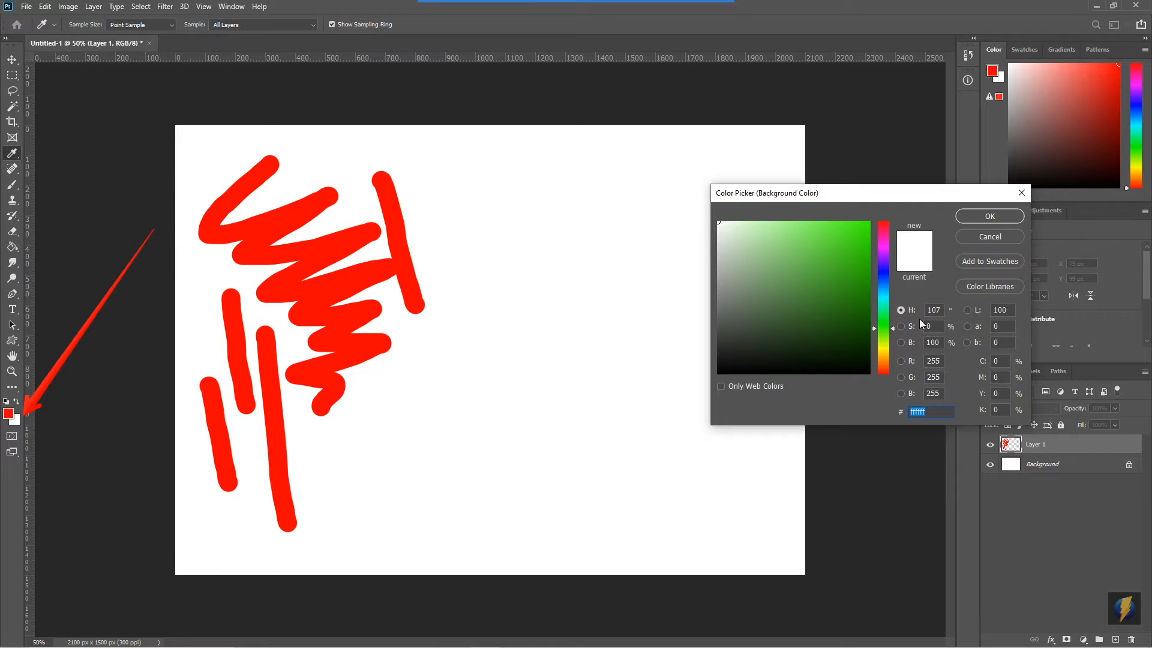
click(869, 223)
click(964, 216)
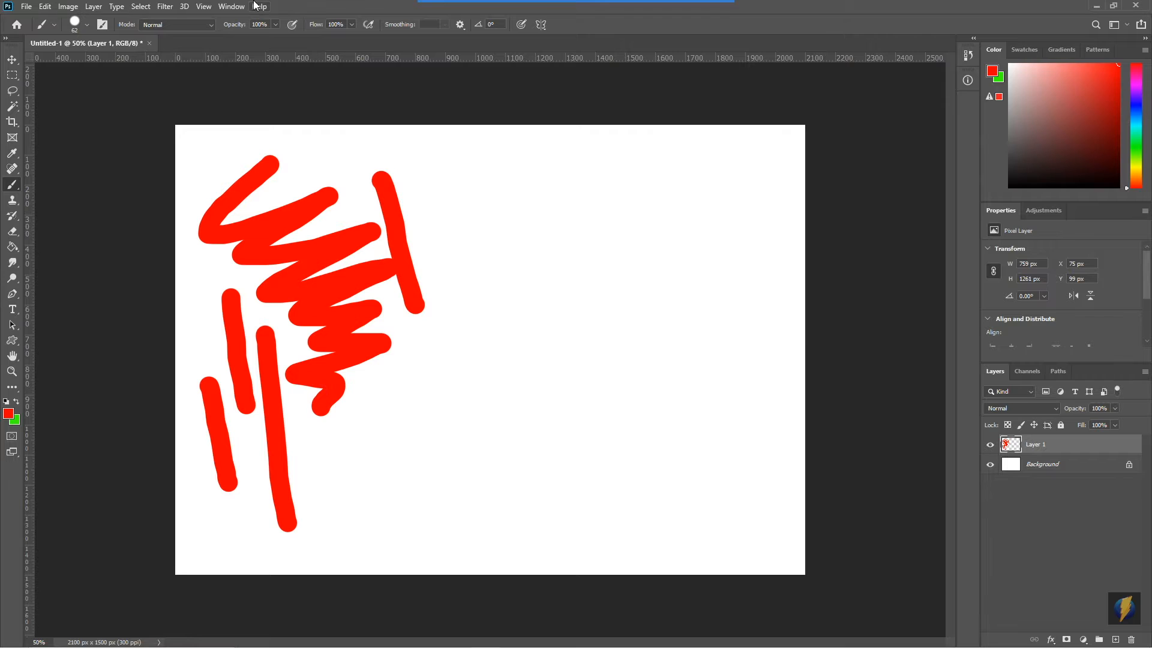
- Brush one more red stroke over the zigzag on Layer 1, and erase through the scribbles' right and lower parts with the Eraser tool
mouse_move(556, 2)
click(619, 22)
drag(353, 176, 23, 232)
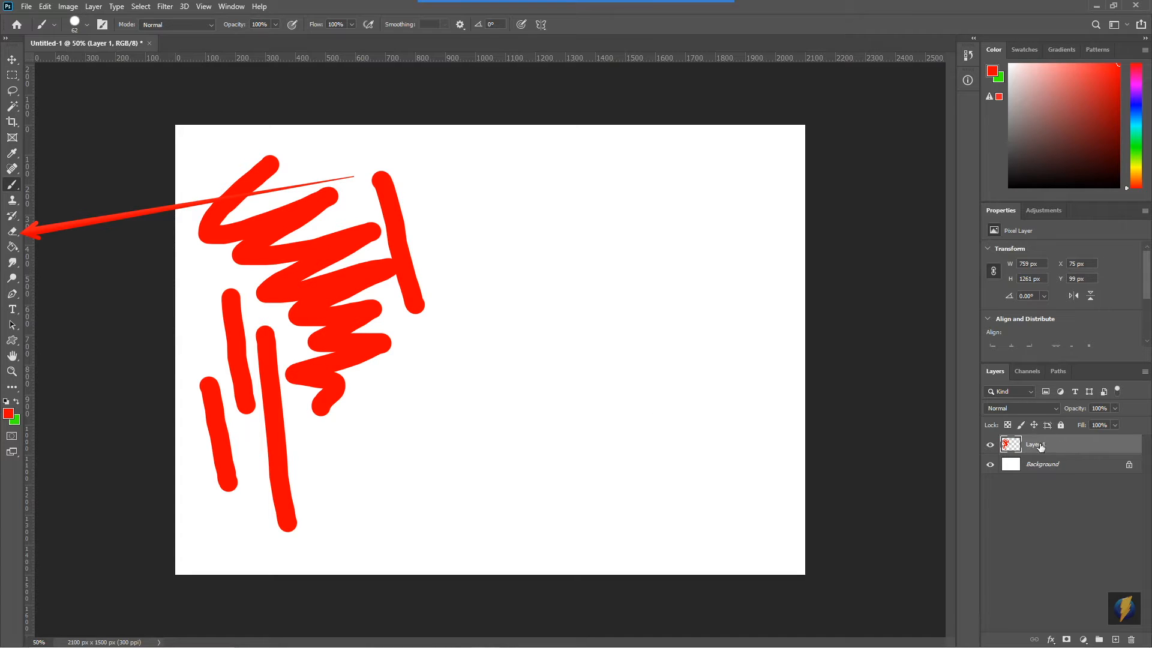
drag(349, 213, 290, 331)
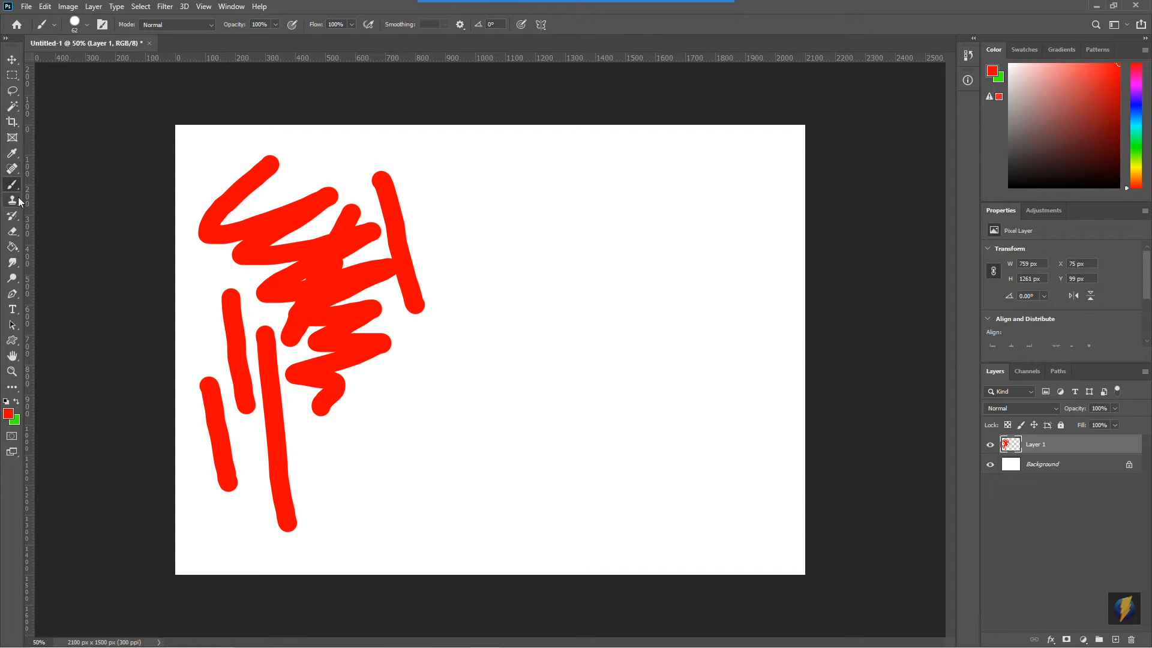
click(12, 231)
mouse_move(355, 212)
mouse_down()
mouse_move(319, 347)
mouse_move(332, 383)
mouse_move(353, 364)
mouse_move(374, 377)
mouse_move(426, 262)
mouse_move(321, 414)
mouse_move(345, 372)
mouse_move(294, 409)
mouse_move(305, 389)
mouse_move(253, 442)
mouse_move(300, 403)
mouse_move(260, 507)
mouse_move(313, 518)
mouse_up()
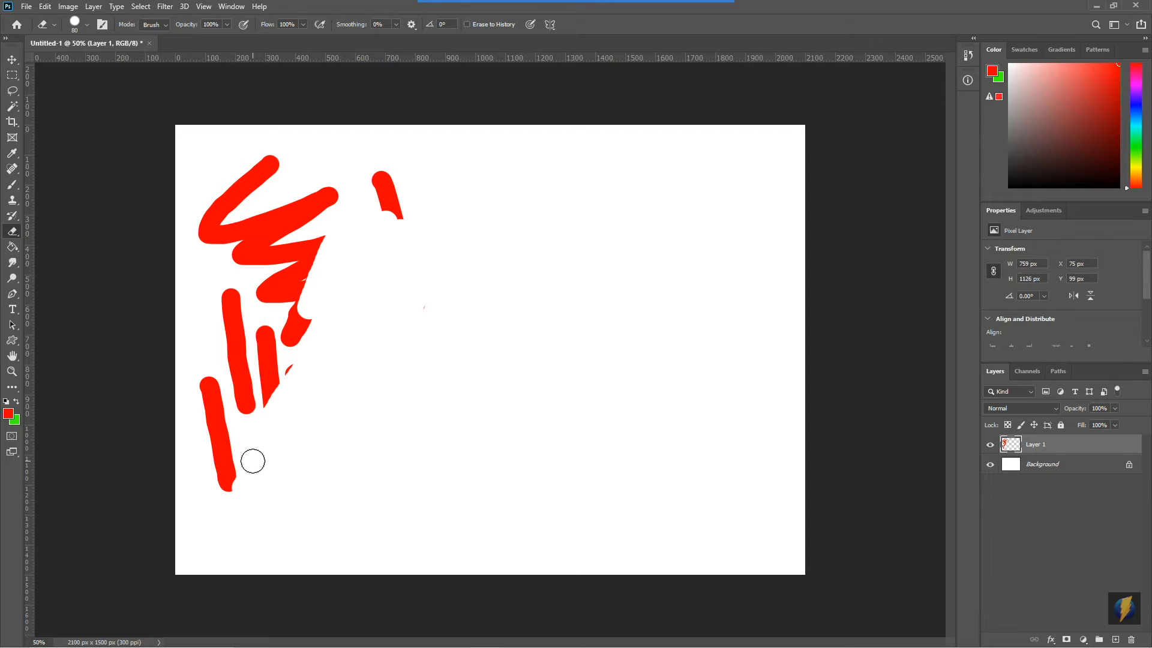
mouse_move(576, 2)
click(620, 18)
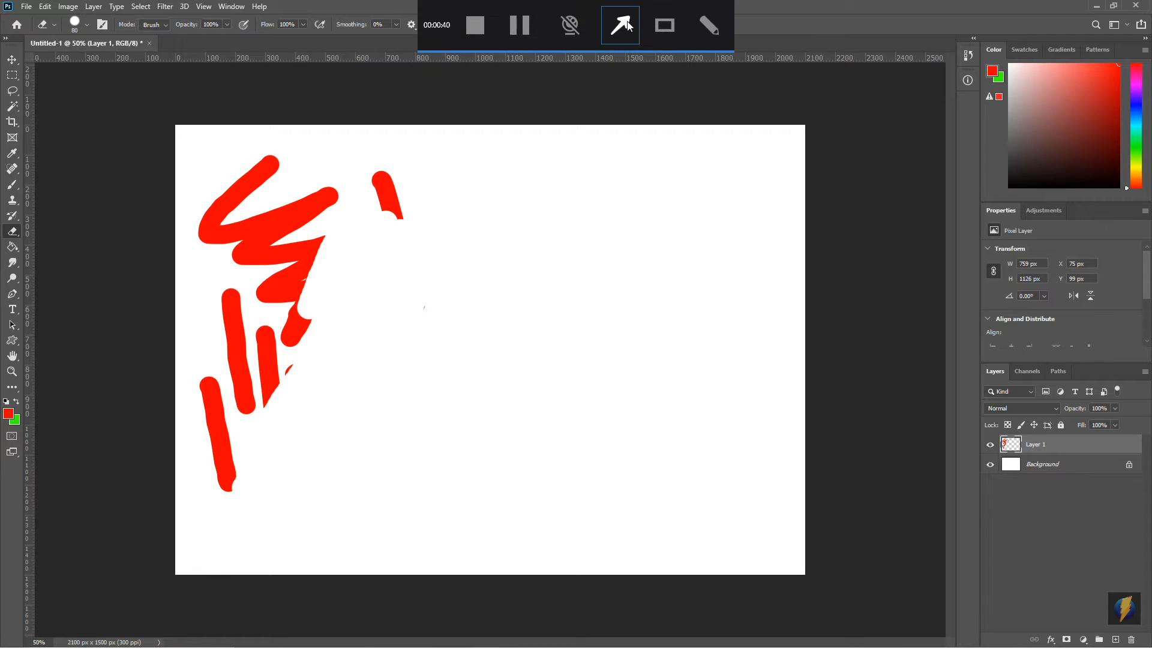
drag(198, 235, 20, 417)
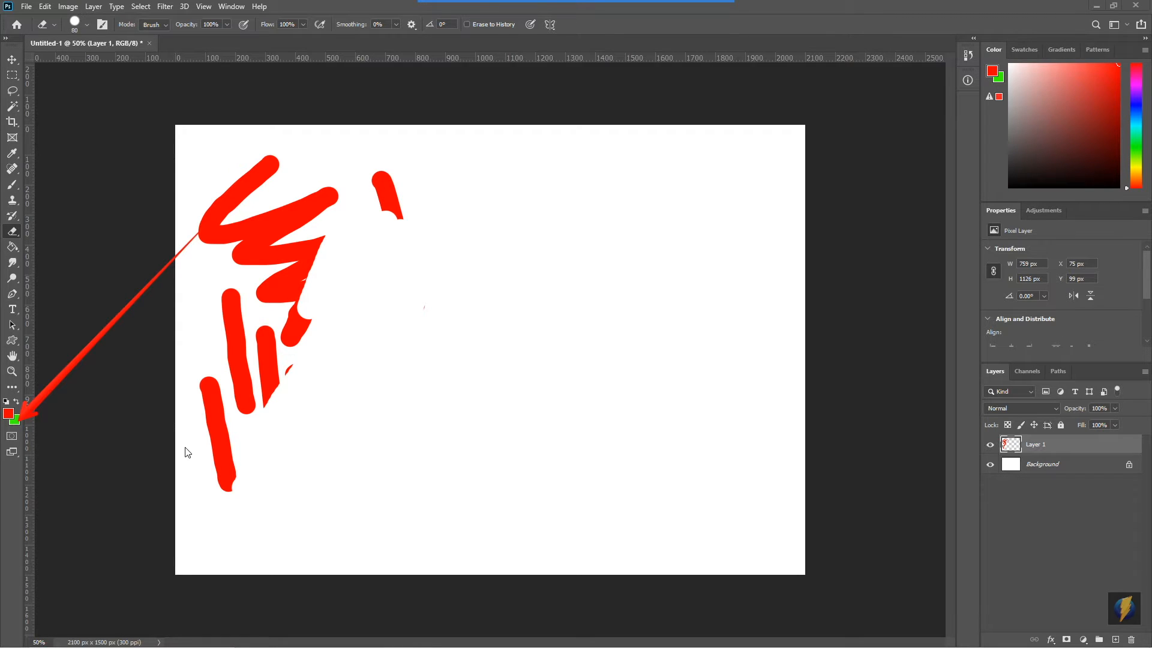
key(Escape)
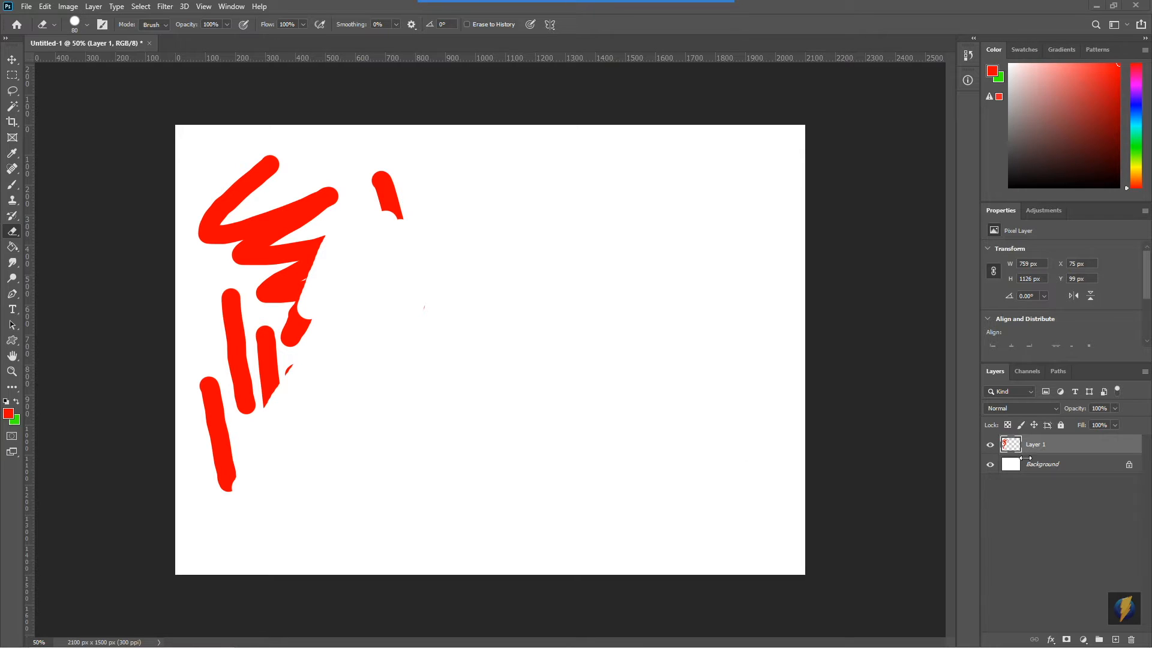
- Hide the Background layer and move Layer 1's red scribbles toward the middle of the canvas, to about X 585 px, Y 187 px
click(989, 466)
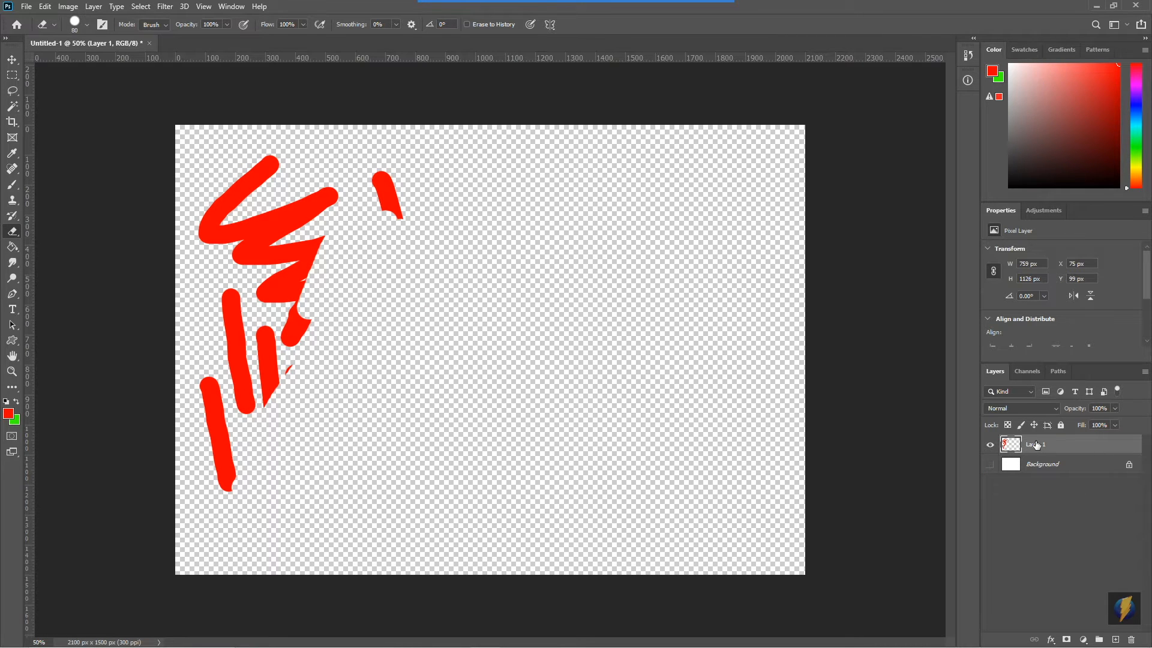
click(12, 59)
mouse_move(292, 236)
mouse_down()
mouse_move(624, 276)
mouse_move(486, 234)
mouse_move(426, 198)
mouse_move(527, 276)
mouse_move(489, 247)
mouse_move(443, 264)
mouse_up()
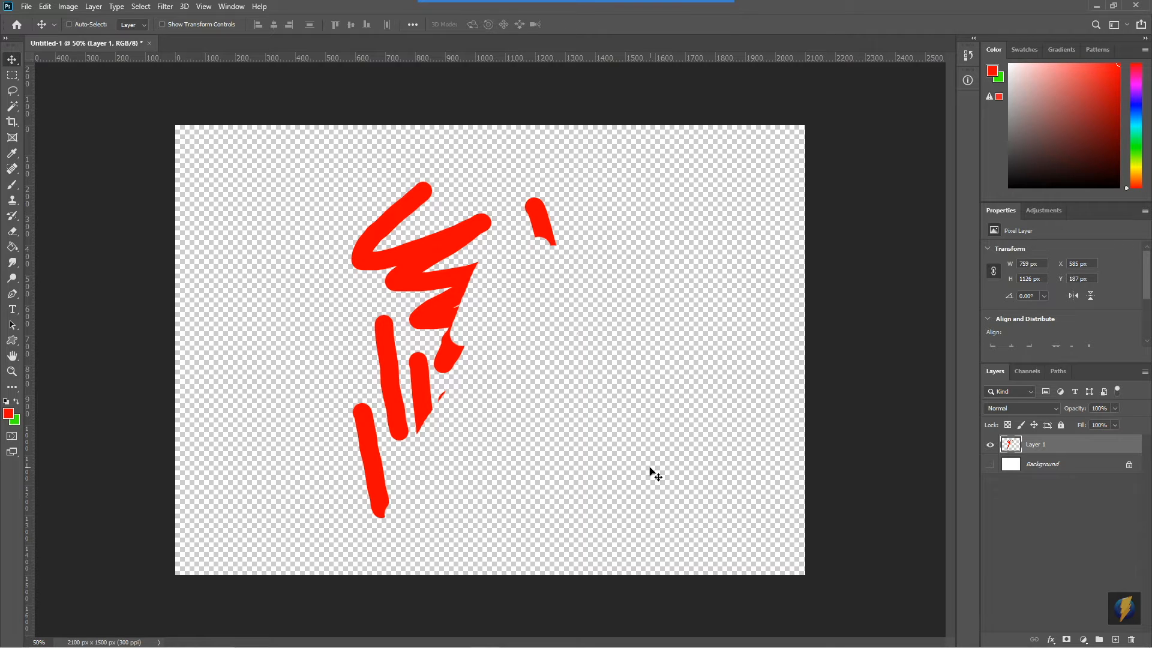
- Show the Background layer again and paint a new red zigzag on Layer 1, right of the existing scribbles, with the Brush tool
click(1037, 444)
click(990, 464)
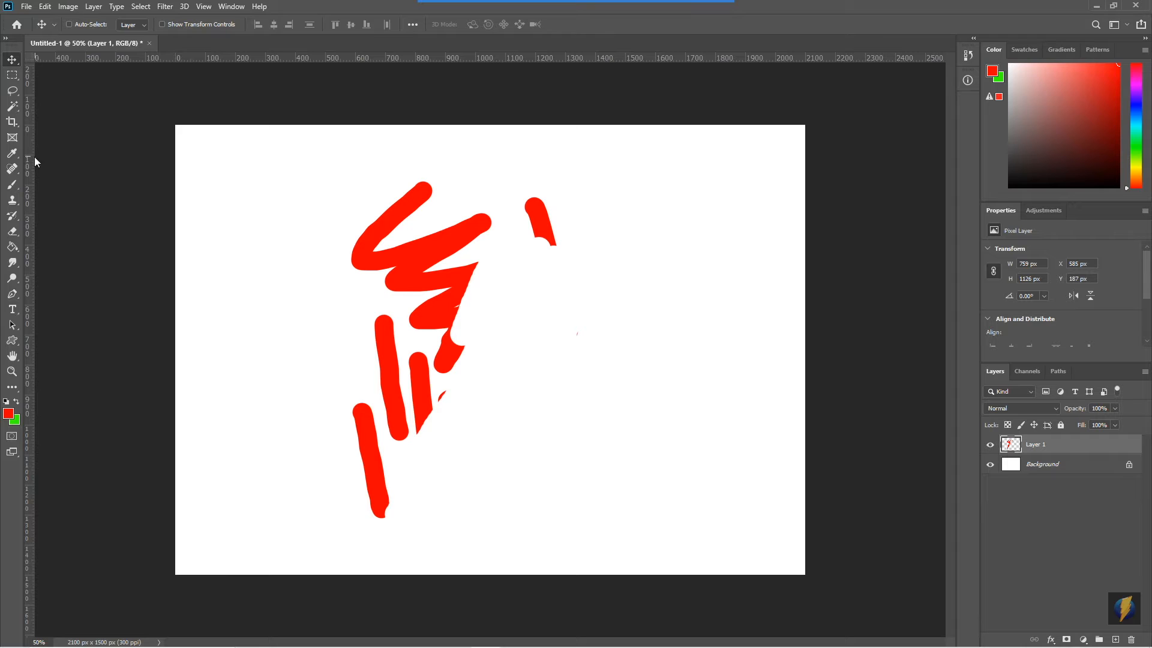
click(14, 186)
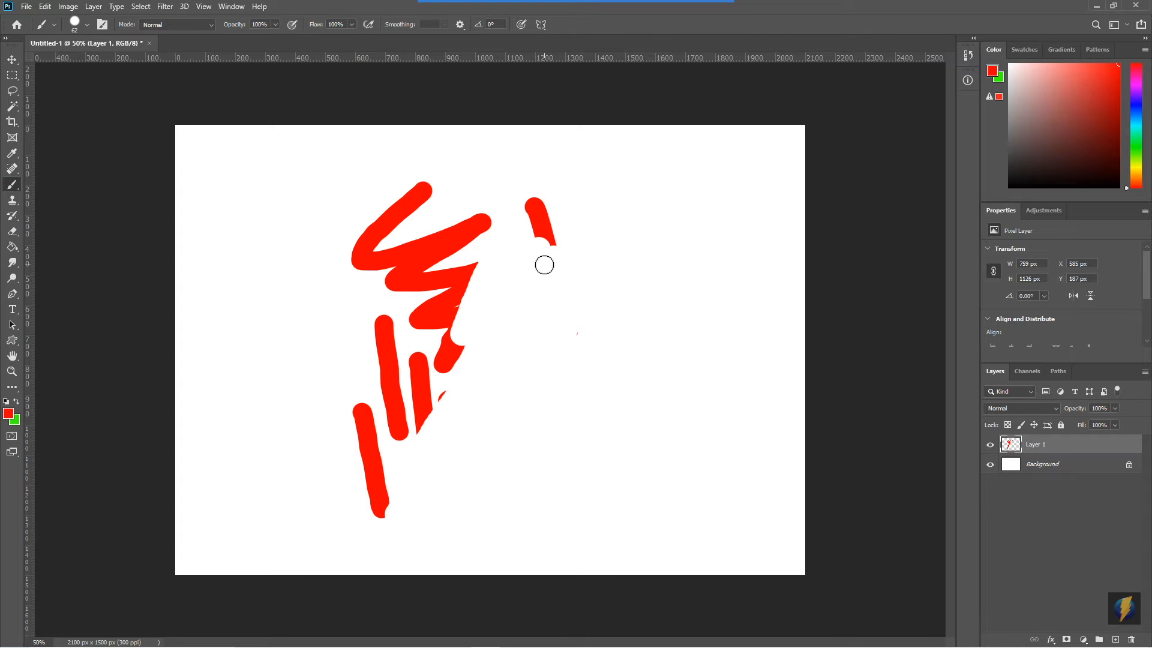
click(632, 25)
drag(149, 244, 18, 401)
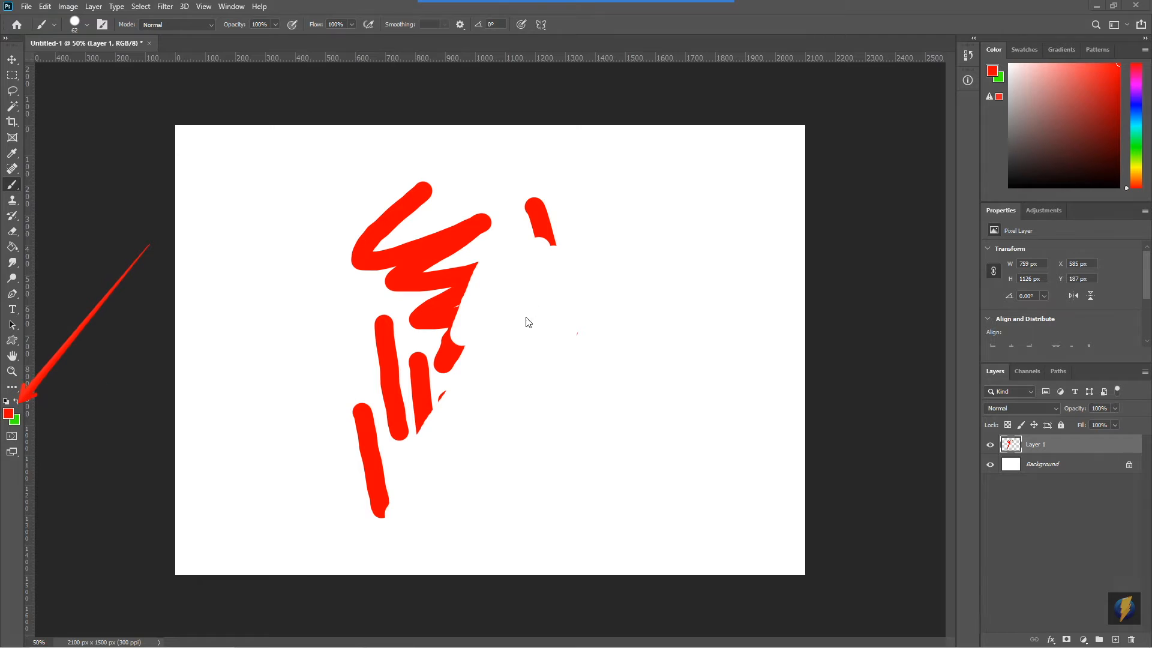
mouse_move(574, 262)
mouse_down()
mouse_move(522, 295)
mouse_move(590, 256)
mouse_move(574, 310)
mouse_move(599, 316)
mouse_move(609, 347)
mouse_move(598, 412)
mouse_up()
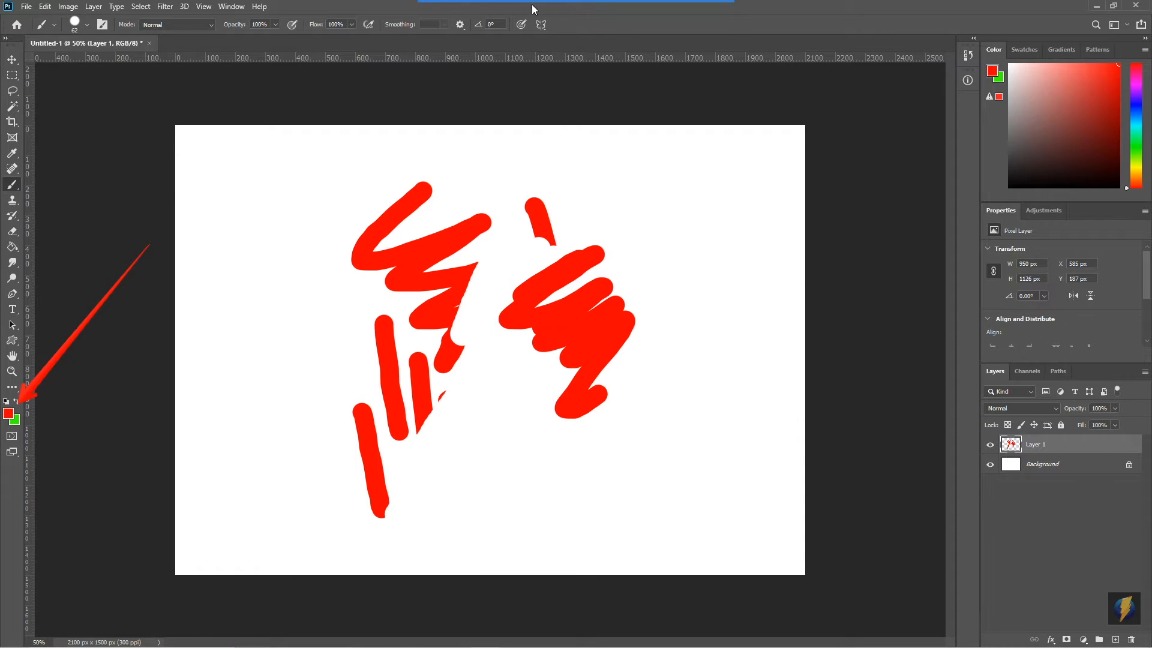
- Swap the foreground and background colors and paint three green zigzags across the red scribbles on Layer 1
mouse_move(532, 5)
click(620, 25)
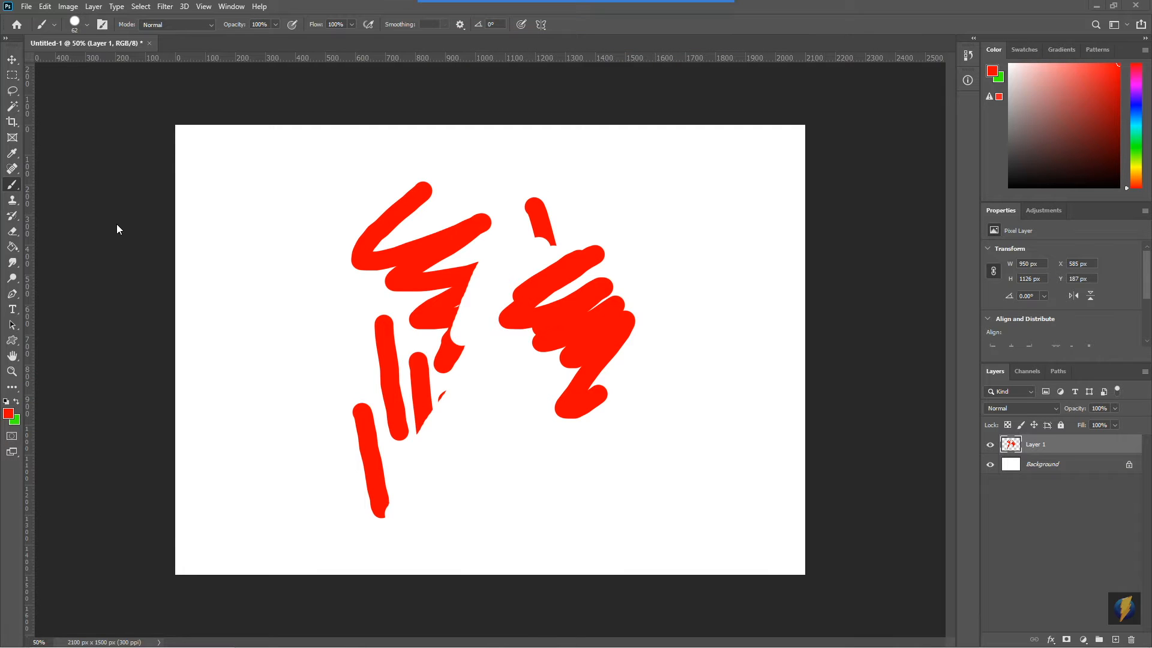
mouse_move(129, 210)
mouse_down()
mouse_move(53, 370)
mouse_move(19, 406)
mouse_up()
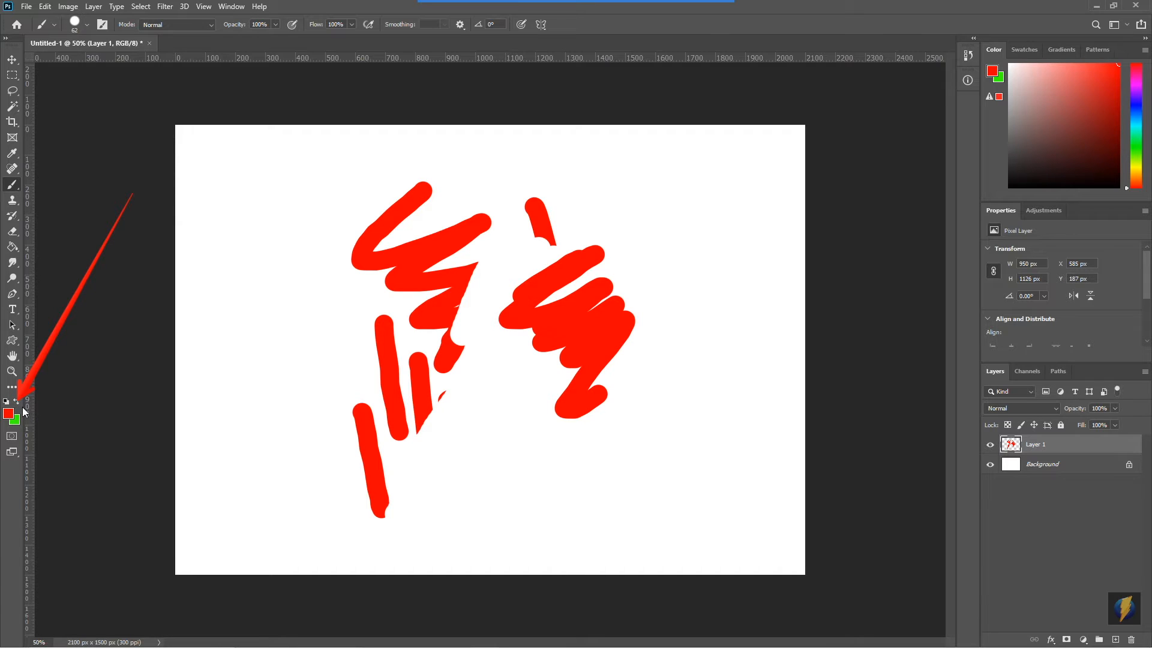
click(17, 402)
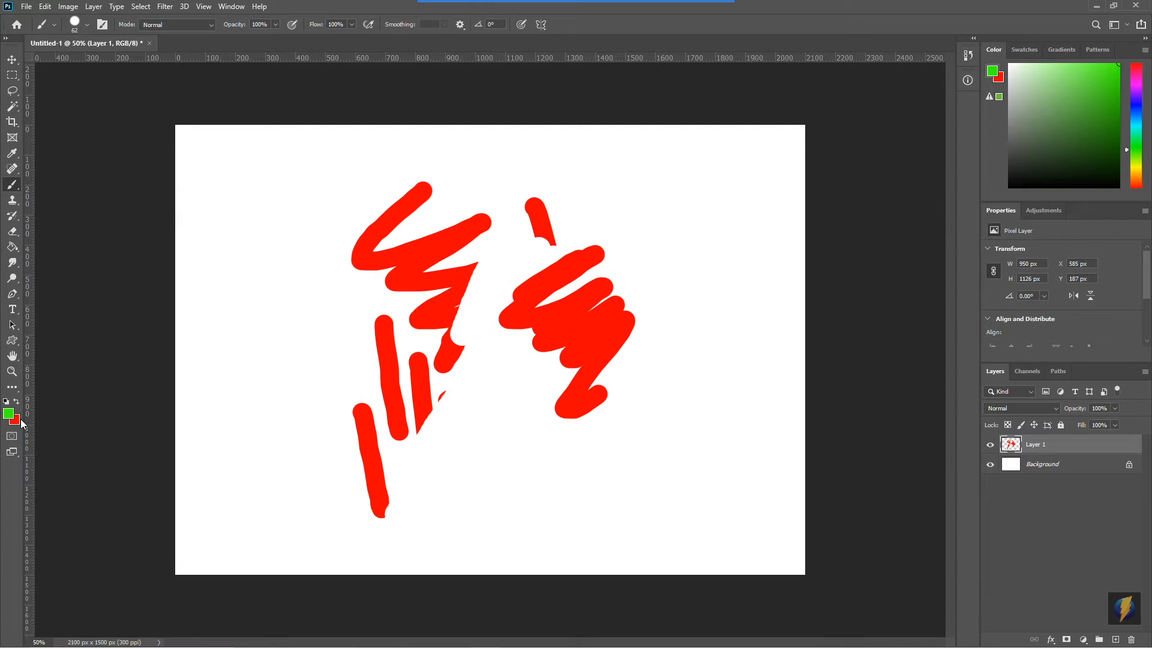
mouse_move(353, 154)
mouse_down()
mouse_move(264, 228)
mouse_move(314, 250)
mouse_move(294, 358)
mouse_up()
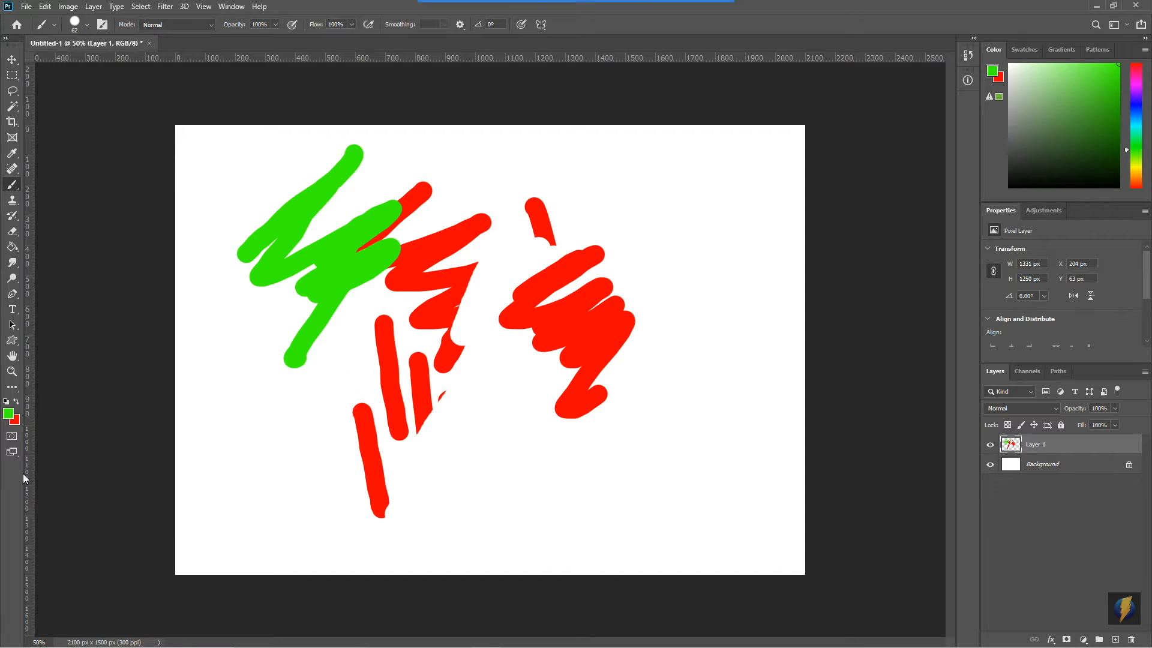
drag(436, 278, 470, 386)
mouse_move(565, 255)
mouse_down()
mouse_move(552, 350)
mouse_move(677, 378)
mouse_up()
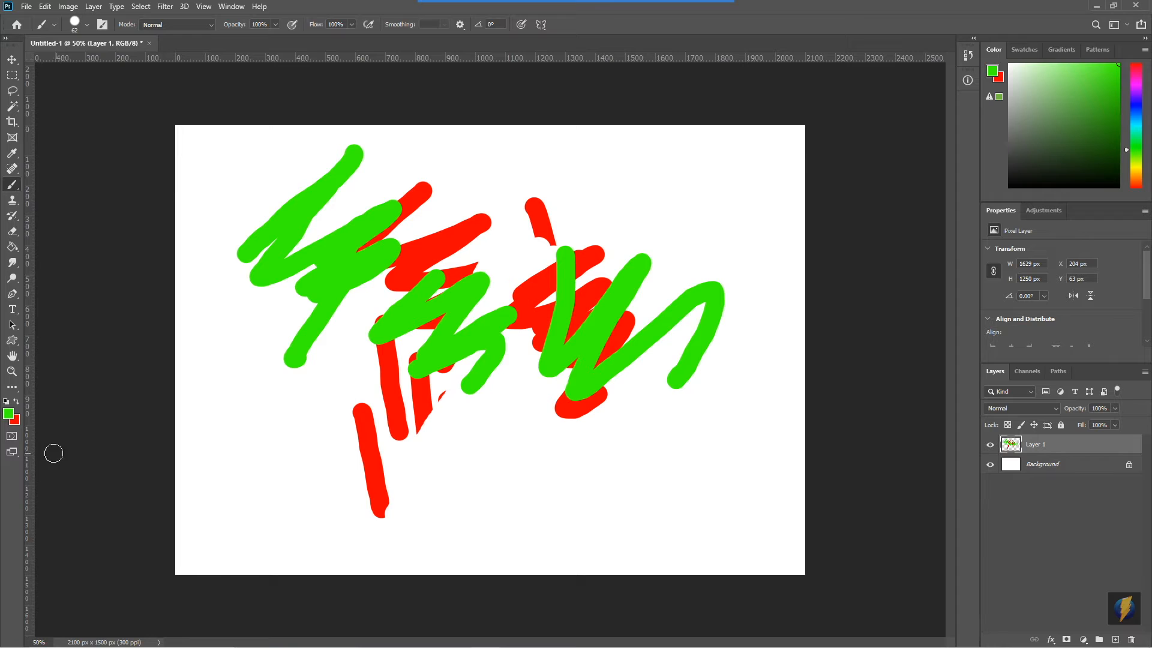
- Swap the colors back to a red foreground and paint two red zigzags on the right side of Layer 1
click(17, 401)
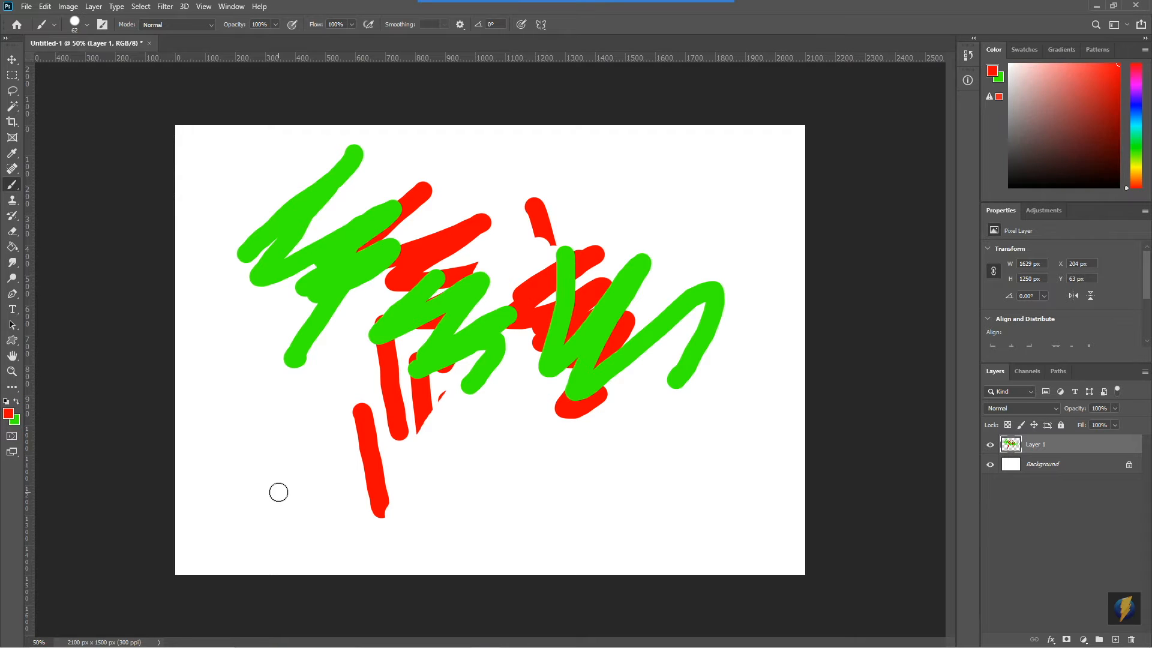
mouse_move(635, 185)
mouse_down()
mouse_move(641, 238)
mouse_move(703, 297)
mouse_up()
mouse_move(696, 339)
mouse_down()
mouse_move(655, 381)
mouse_move(674, 461)
mouse_up()
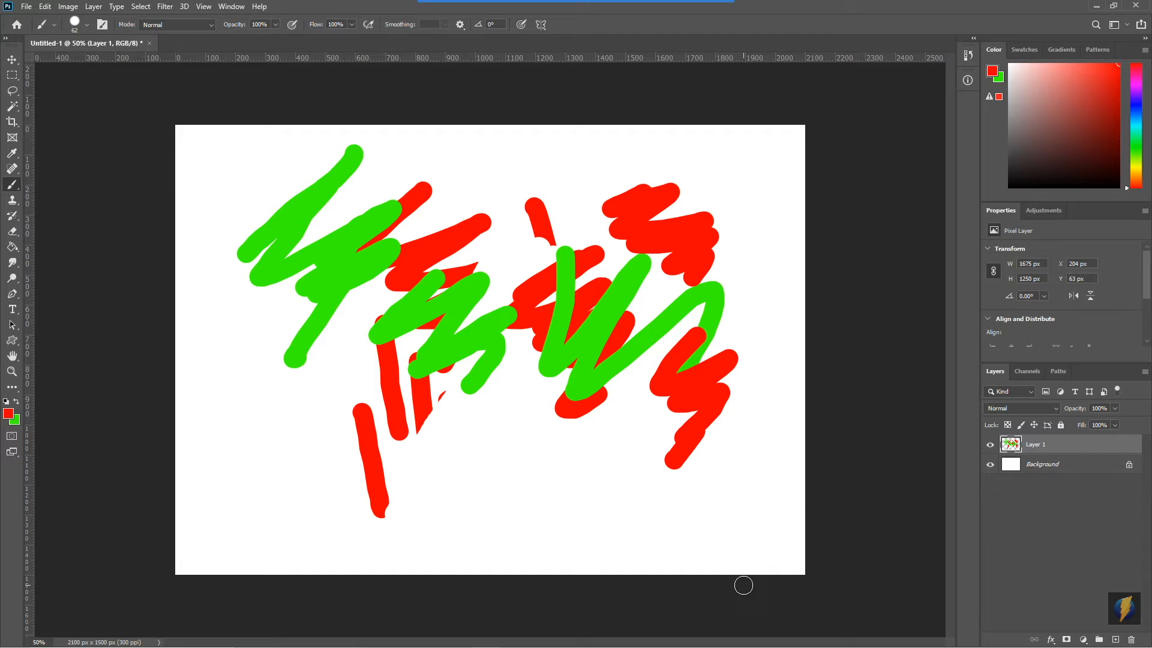
- Reset to the default black and white colors and paint two black zigzags over the scribbles in the middle of Layer 1
mouse_move(617, 12)
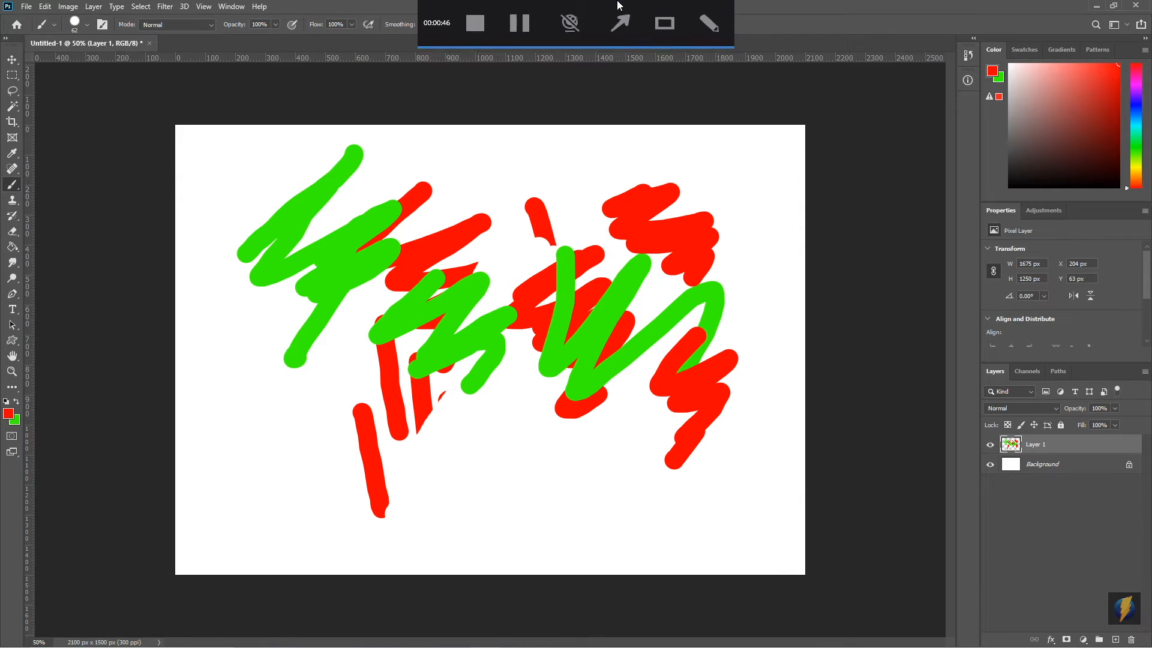
drag(90, 189, 8, 403)
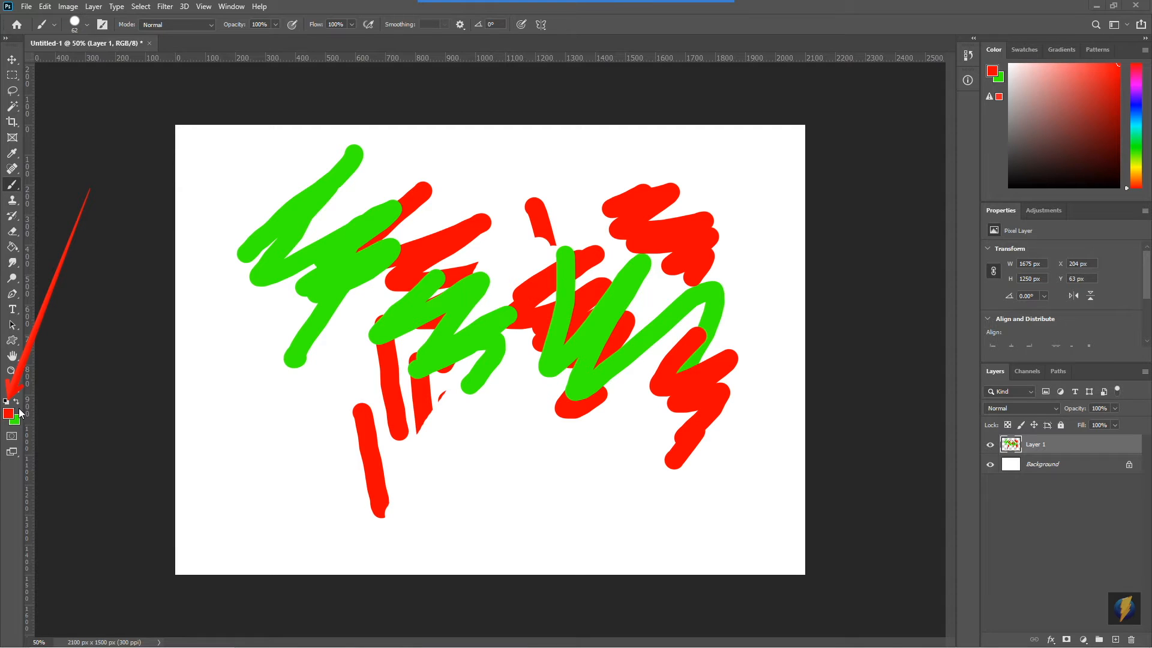
click(6, 402)
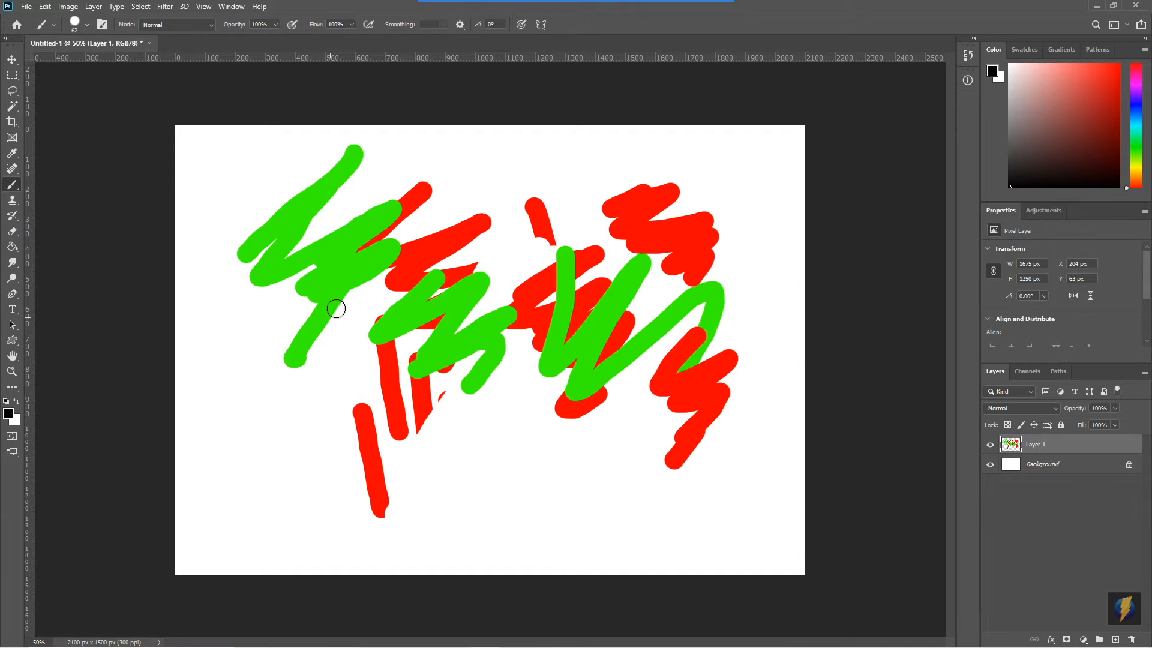
mouse_move(496, 170)
mouse_down()
mouse_move(463, 237)
mouse_move(517, 297)
mouse_up()
mouse_move(591, 319)
mouse_down()
mouse_move(565, 354)
mouse_move(655, 365)
mouse_move(664, 381)
mouse_move(602, 458)
mouse_up()
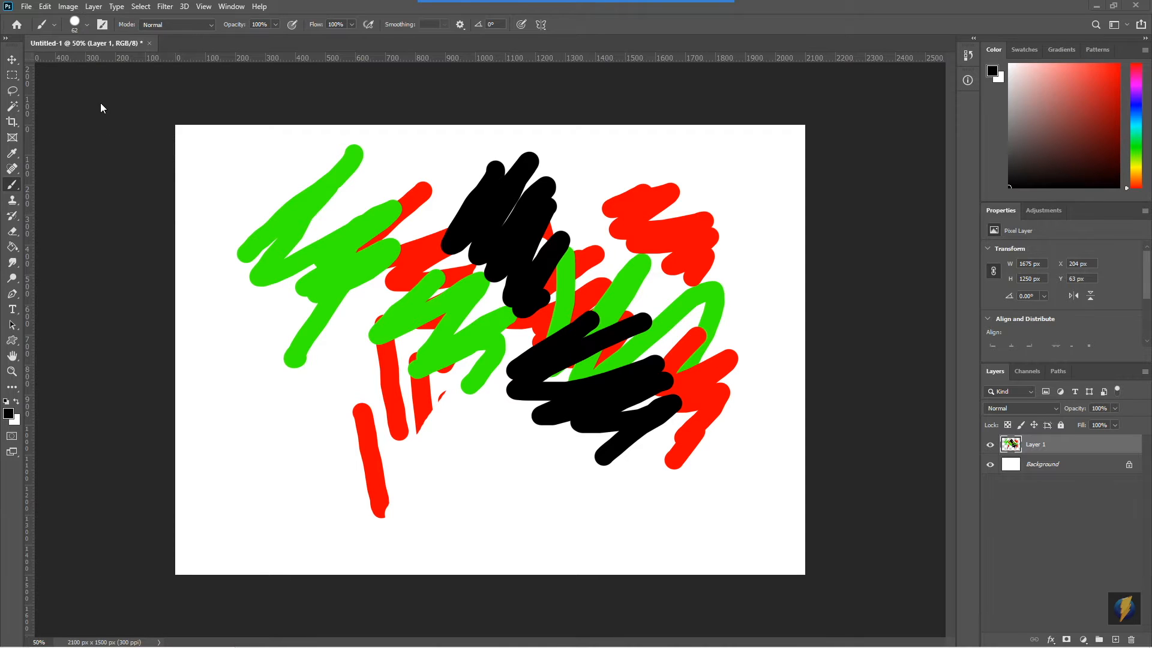
- Select a rectangle of about 480 x 794 px over the middle scribbles on Layer 1 and delete its contents
click(16, 75)
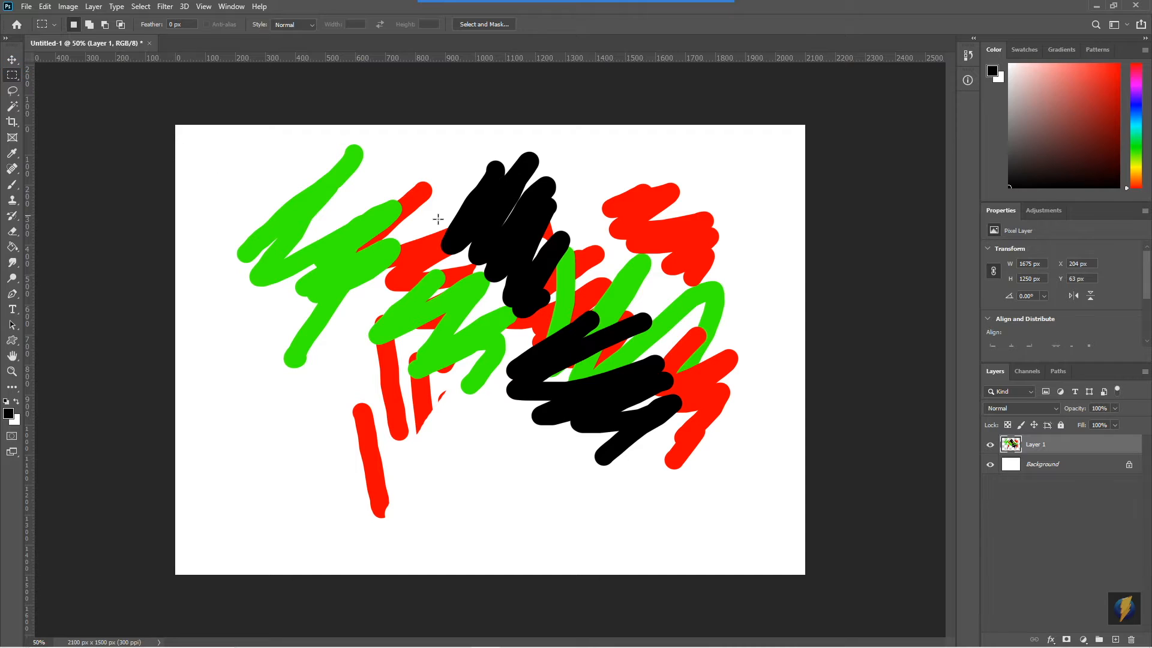
drag(468, 170, 610, 407)
key(Delete)
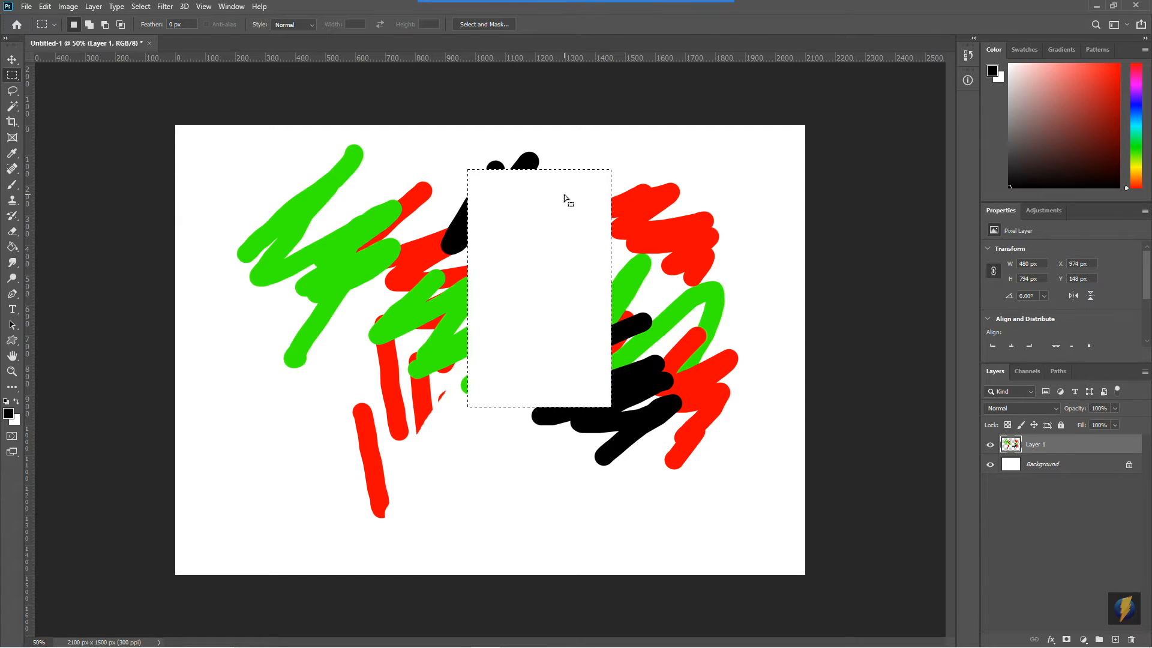
- Try to paint and then erase on Layer 1 outside the selected rectangle
click(12, 186)
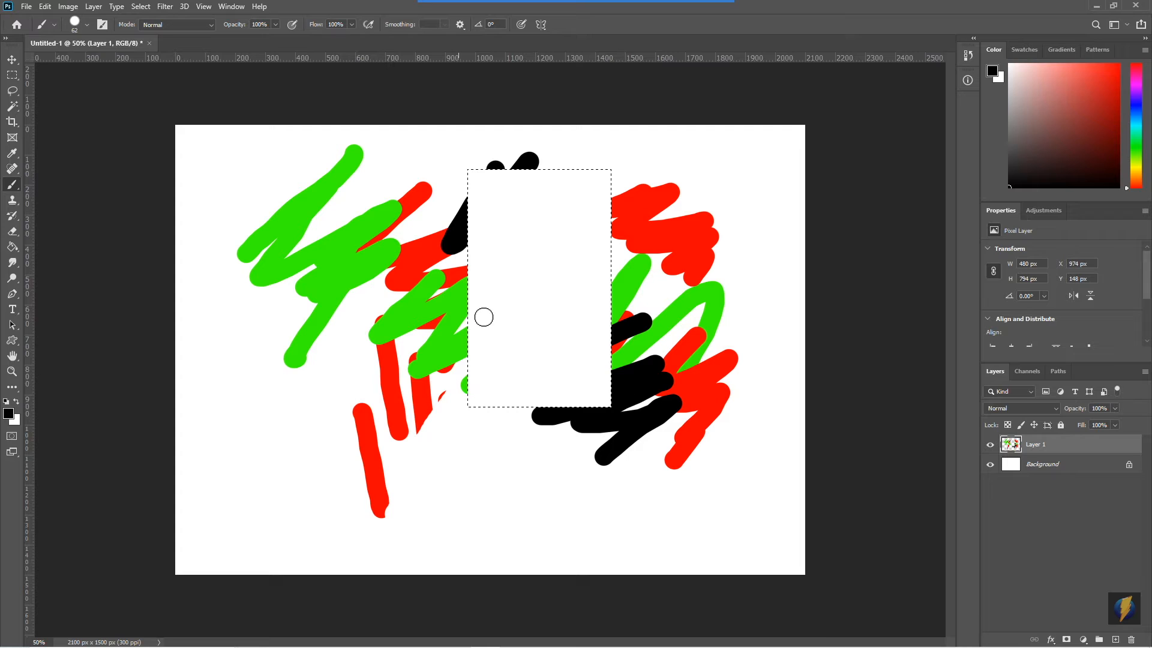
mouse_move(217, 320)
mouse_down()
mouse_move(272, 446)
mouse_move(310, 474)
mouse_move(334, 449)
mouse_move(321, 478)
mouse_move(305, 406)
mouse_move(289, 408)
mouse_move(258, 378)
mouse_up()
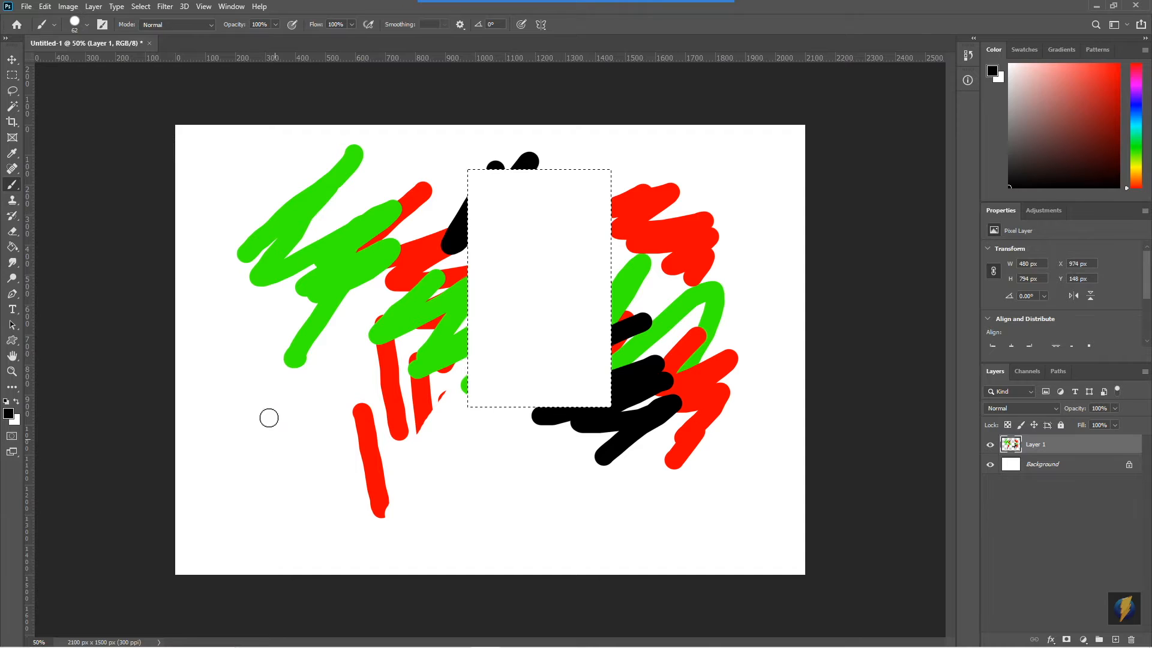
click(15, 232)
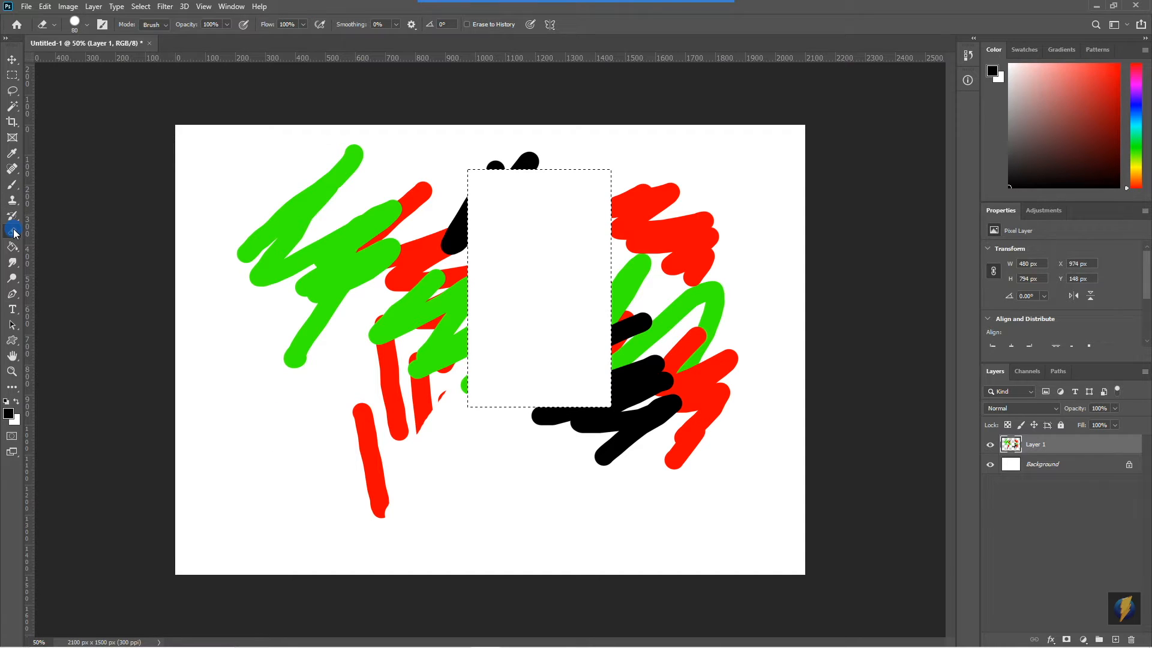
mouse_move(309, 254)
mouse_down()
mouse_move(294, 351)
mouse_move(332, 288)
mouse_move(333, 309)
mouse_move(369, 336)
mouse_move(374, 297)
mouse_move(326, 315)
mouse_move(304, 294)
mouse_move(240, 338)
mouse_move(246, 278)
mouse_move(264, 254)
mouse_move(285, 288)
mouse_up()
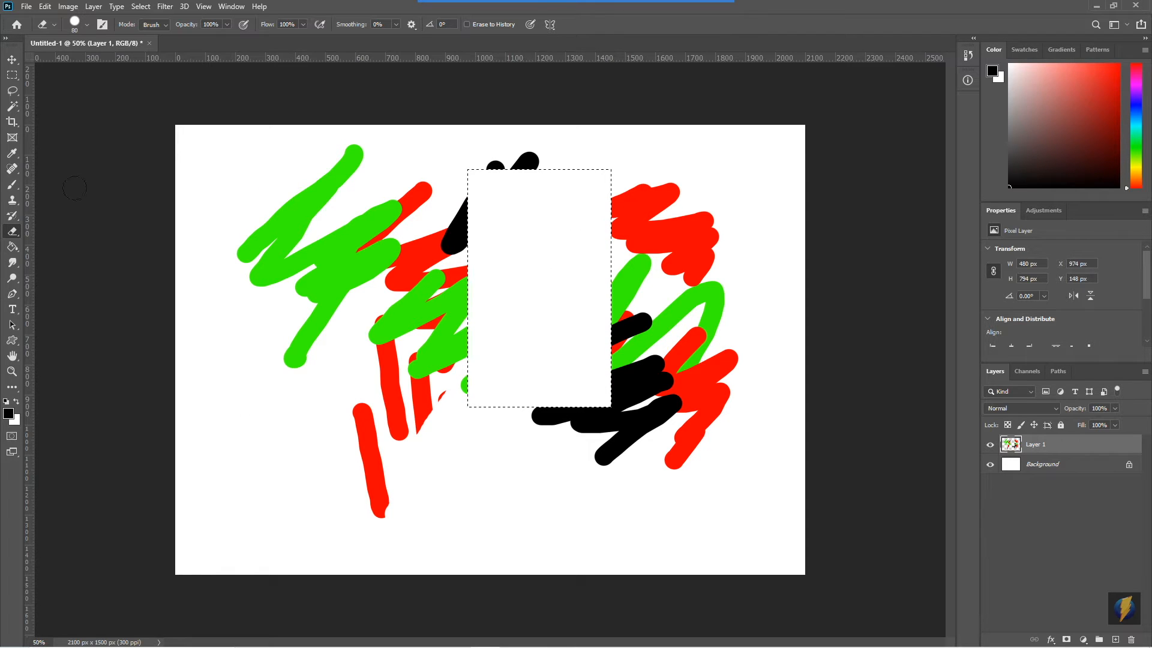
- Paint black zigzags across the selected rectangle on Layer 1 and erase diagonal strips through them
click(15, 183)
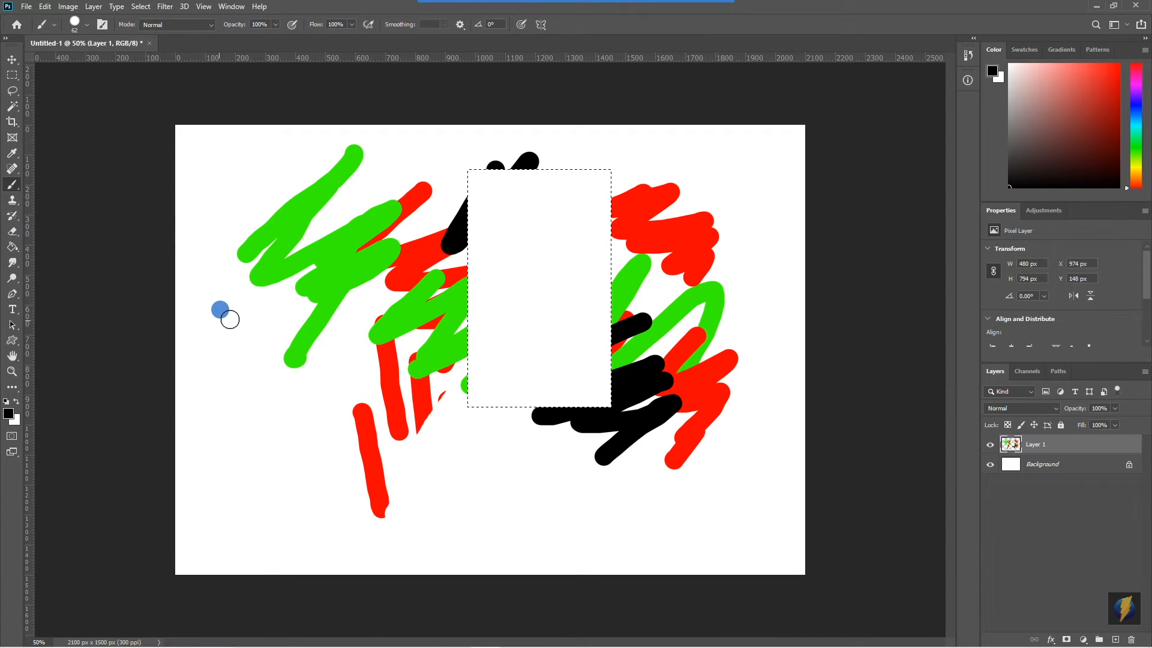
drag(329, 313, 762, 309)
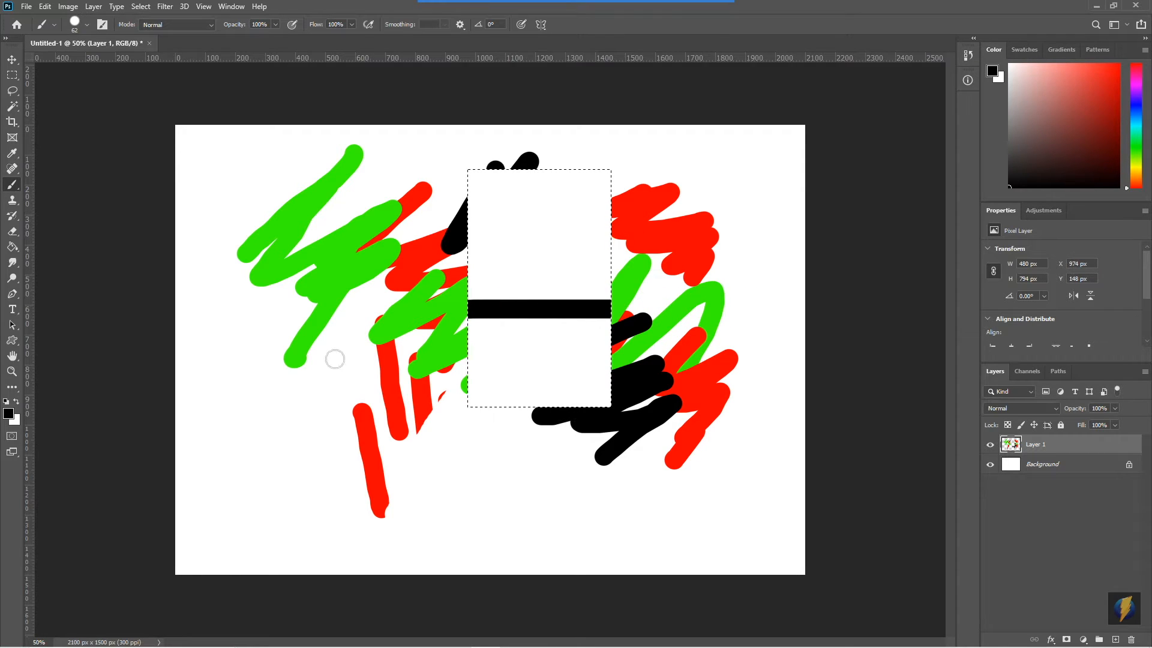
mouse_move(517, 180)
mouse_down()
mouse_move(612, 167)
mouse_move(668, 236)
mouse_move(445, 365)
mouse_up()
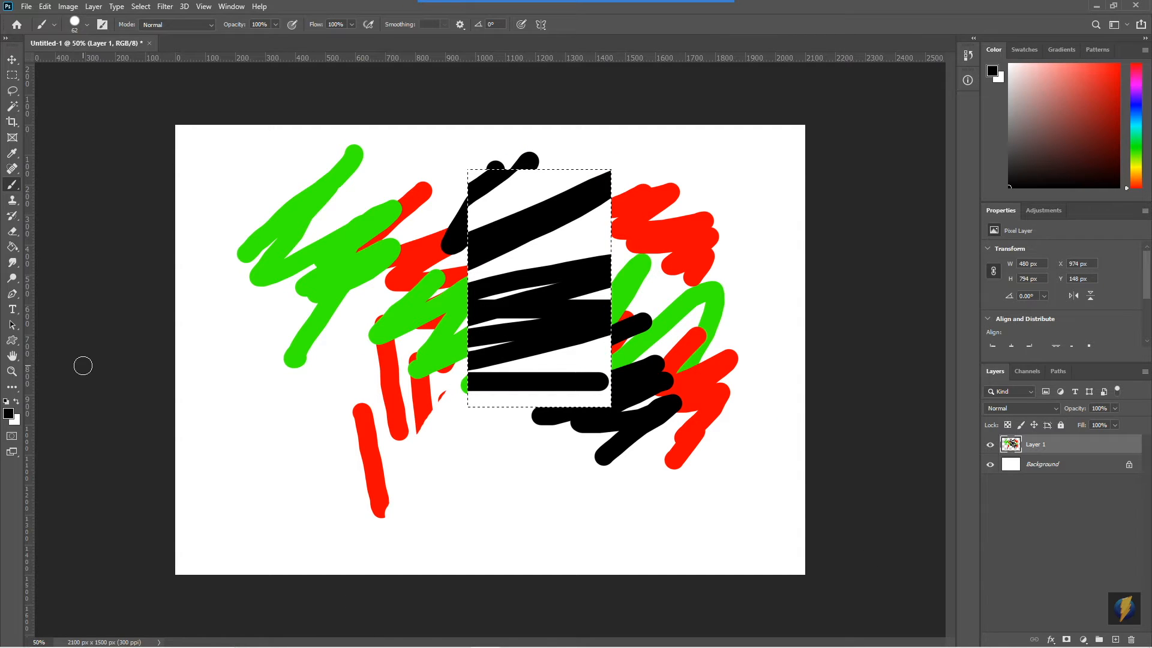
click(12, 231)
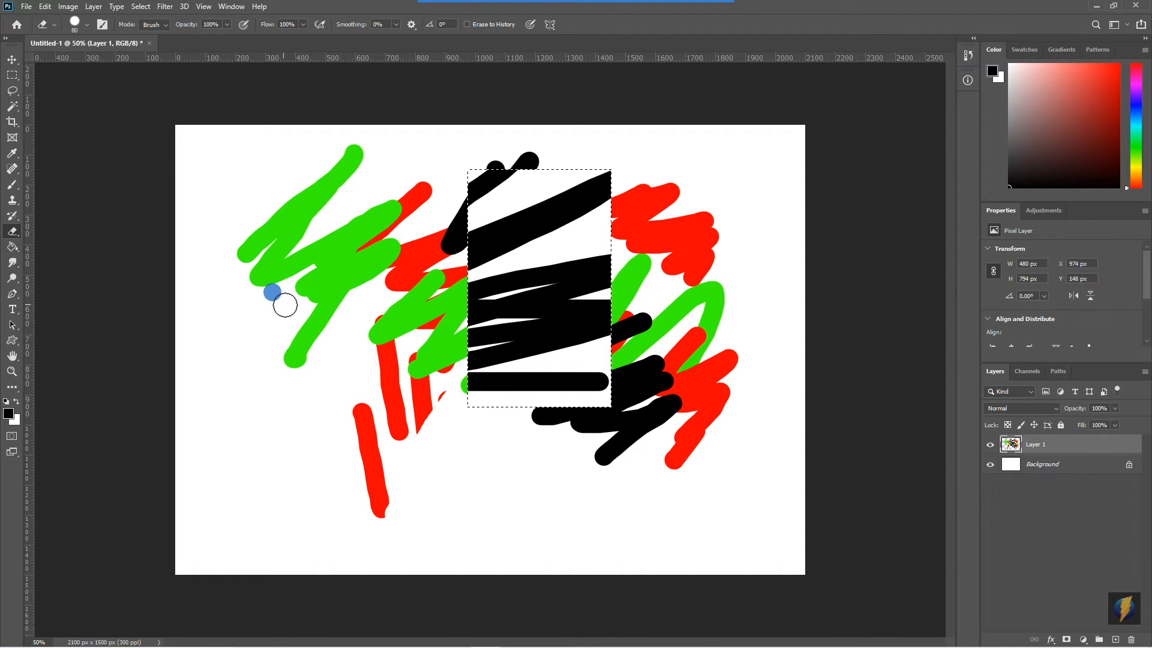
drag(458, 160, 453, 264)
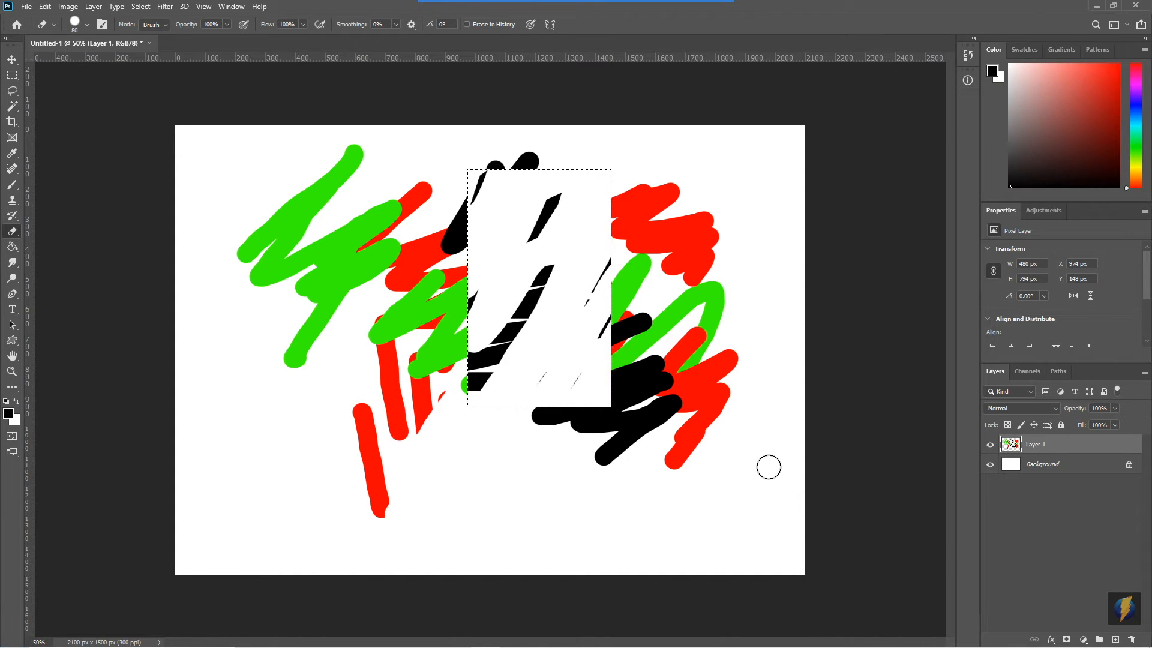
- Select a tiny rectangle of about 14 x 16 px inside the upper red scribble on Layer 1 and try to paint around it
click(12, 186)
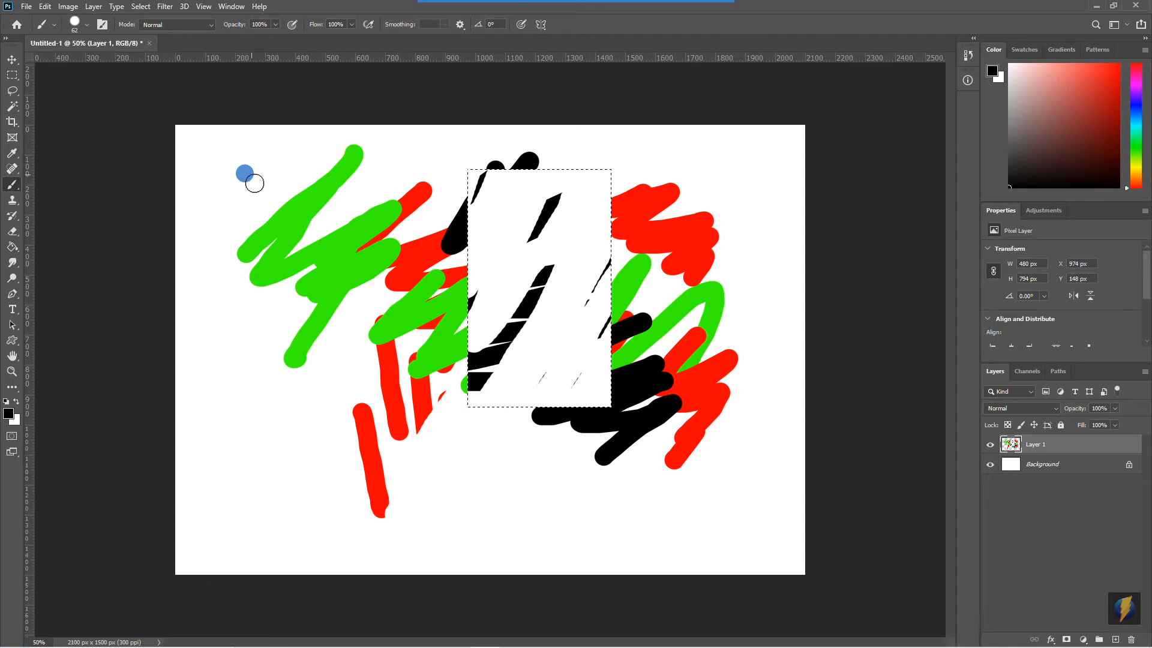
drag(270, 358, 270, 405)
click(11, 75)
drag(667, 237, 671, 242)
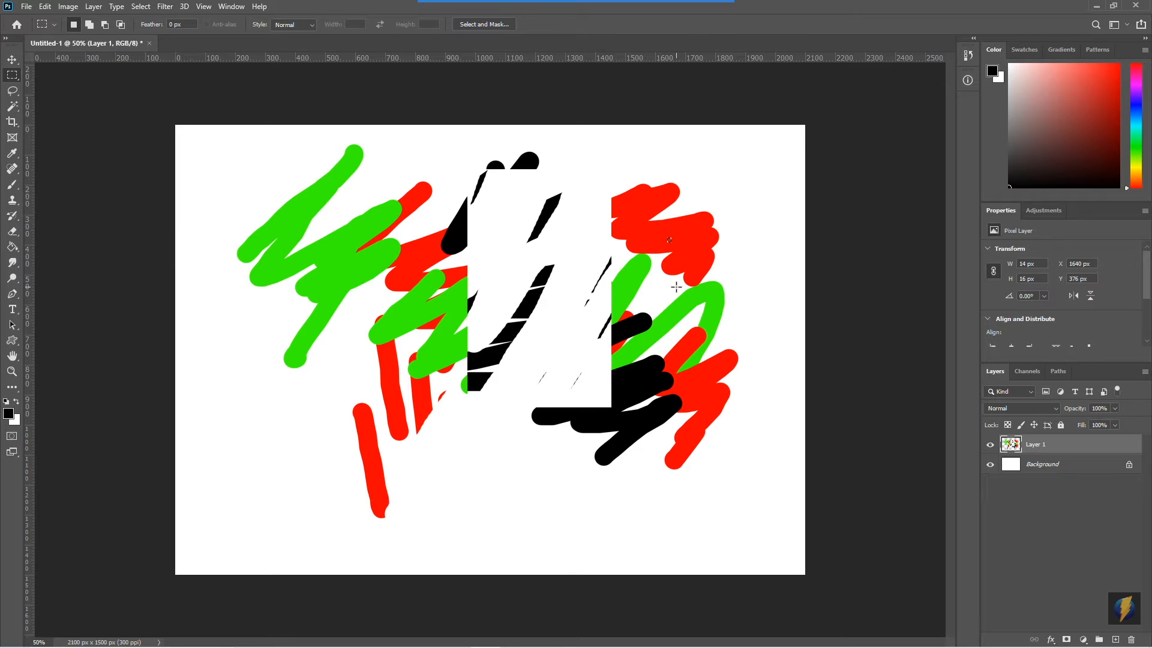
click(12, 184)
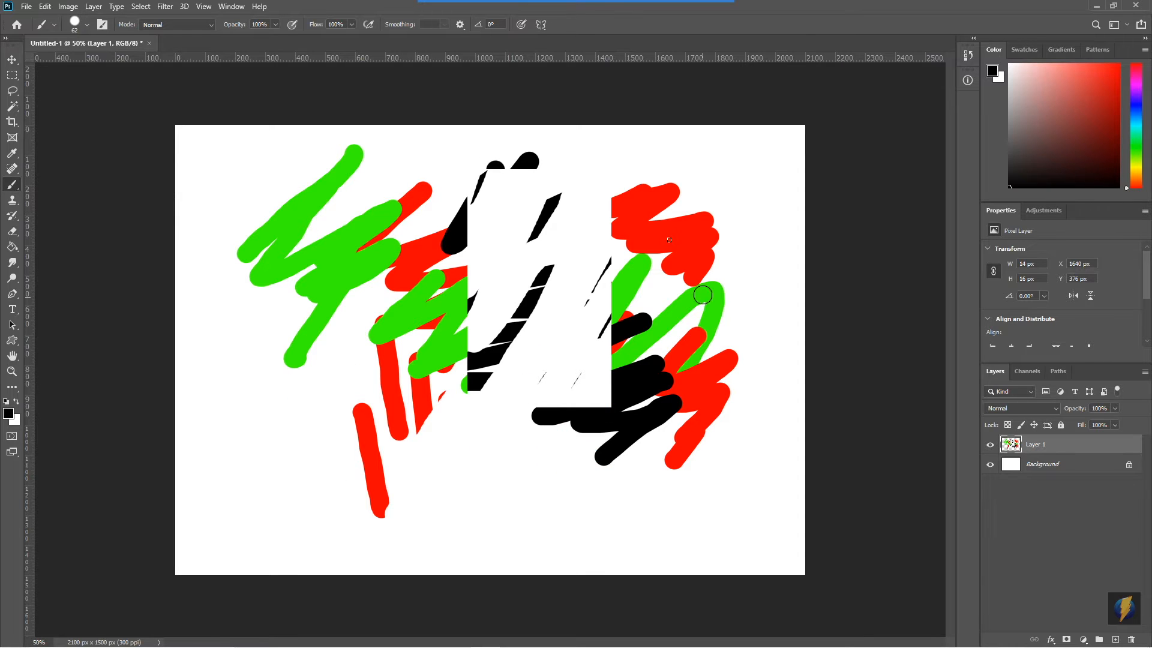
mouse_move(434, 2)
click(622, 31)
drag(767, 167, 673, 238)
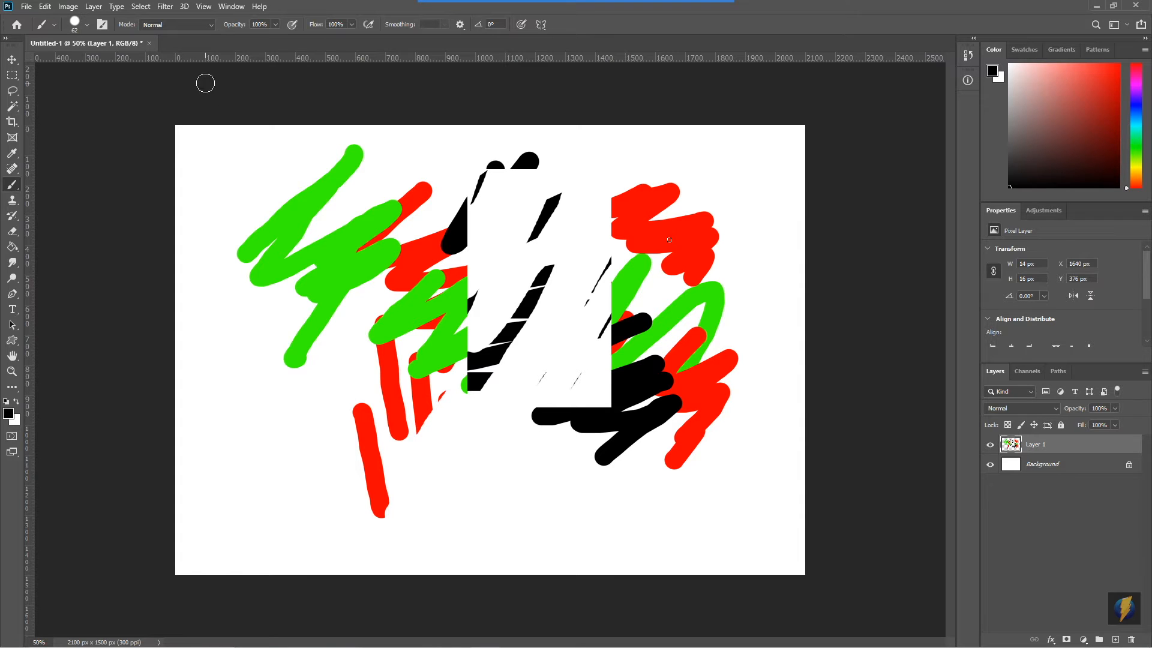
- Clear the selection to paint a large black zigzag across Layer 1 and erase a broad zigzag through it
click(144, 7)
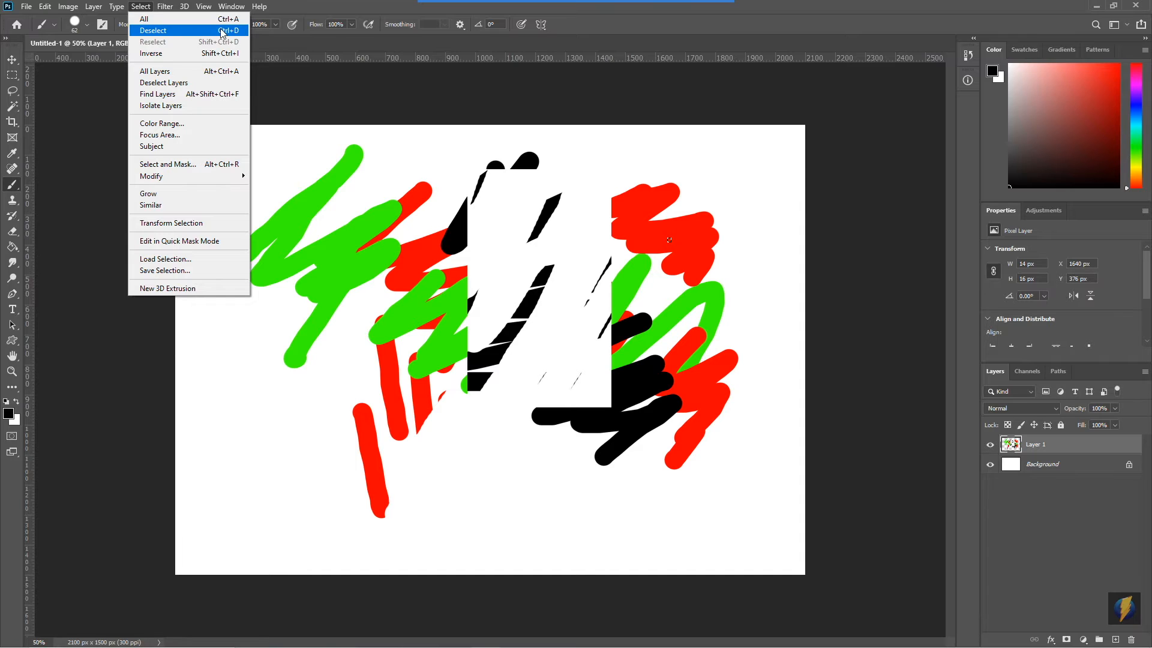
click(361, 78)
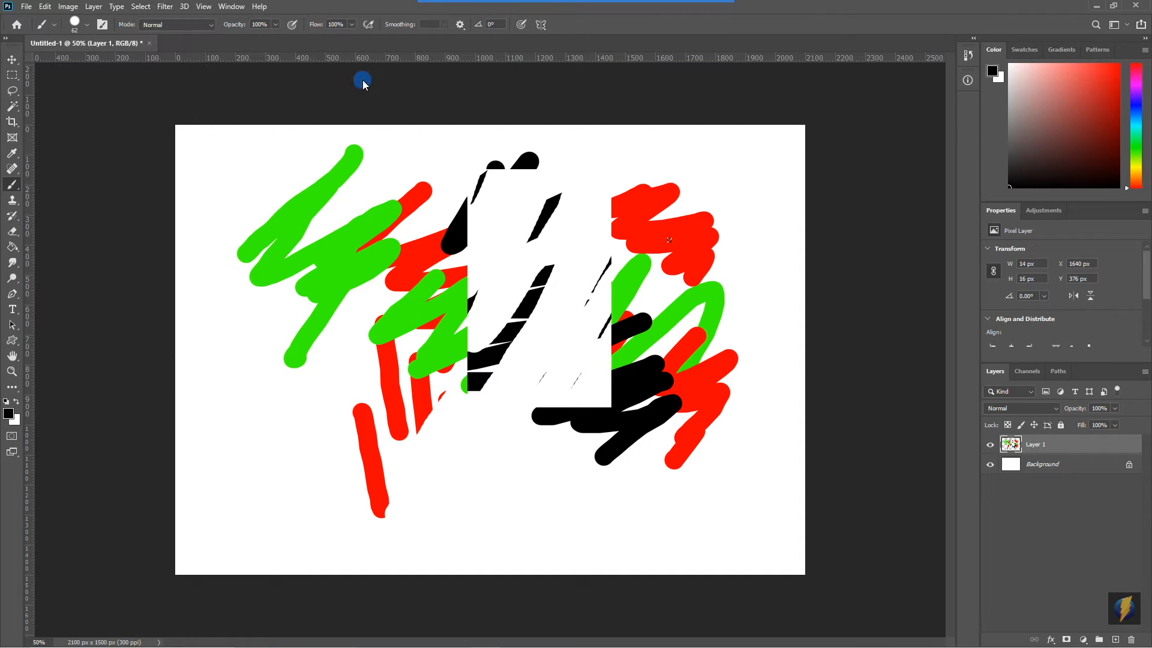
key(ctrl+d)
mouse_move(282, 162)
mouse_down()
mouse_move(232, 228)
mouse_move(287, 293)
mouse_move(290, 432)
mouse_move(352, 422)
mouse_move(508, 240)
mouse_move(606, 214)
mouse_move(675, 214)
mouse_move(699, 291)
mouse_move(739, 353)
mouse_move(723, 585)
mouse_move(701, 577)
mouse_up()
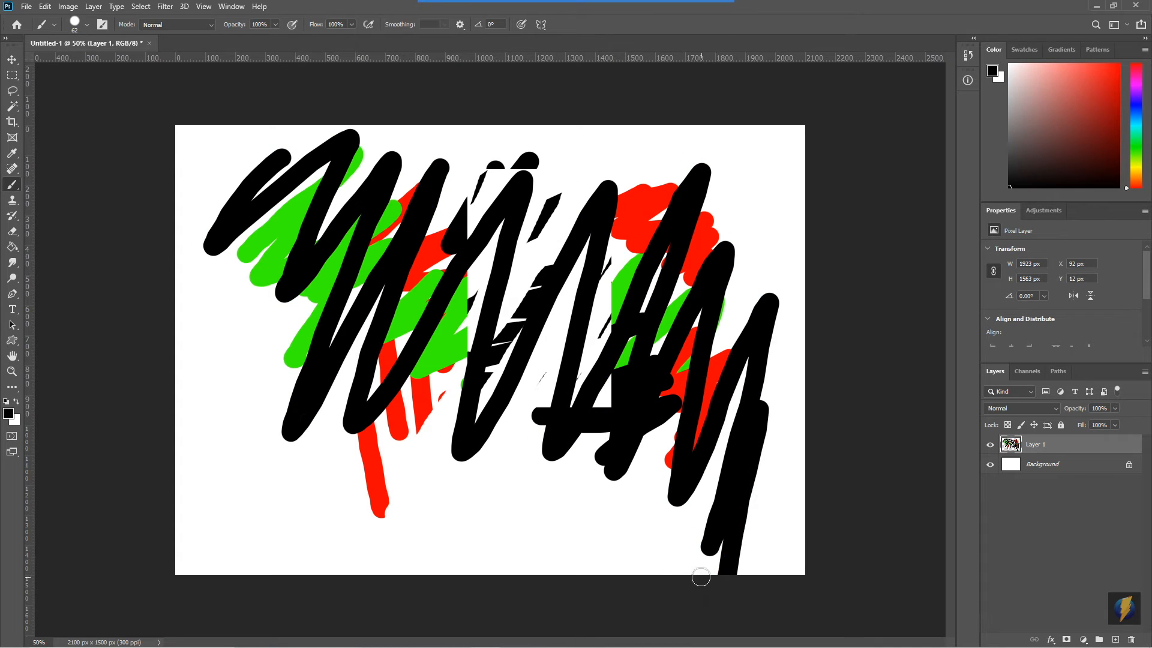
click(12, 231)
mouse_move(423, 243)
mouse_down()
mouse_move(450, 310)
mouse_move(642, 291)
mouse_move(605, 377)
mouse_move(772, 440)
mouse_move(717, 484)
mouse_move(712, 514)
mouse_up()
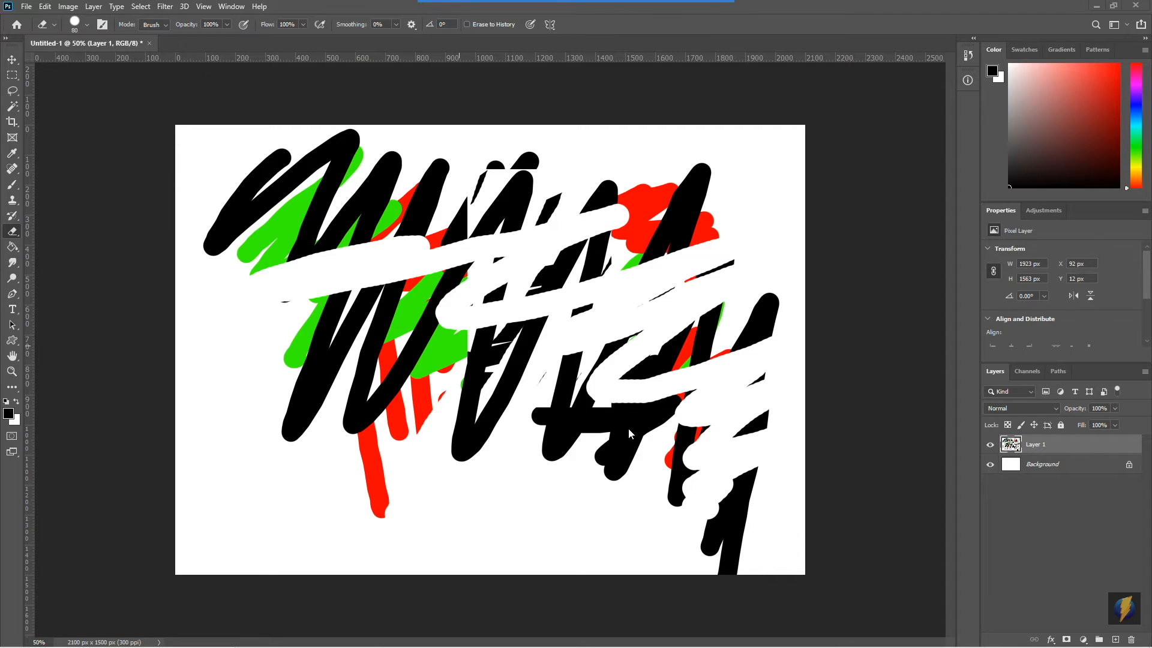
- Replace the scribbled Layer 1 with a new empty layer and brush a 62 px black zigzag across the top of the canvas
click(12, 184)
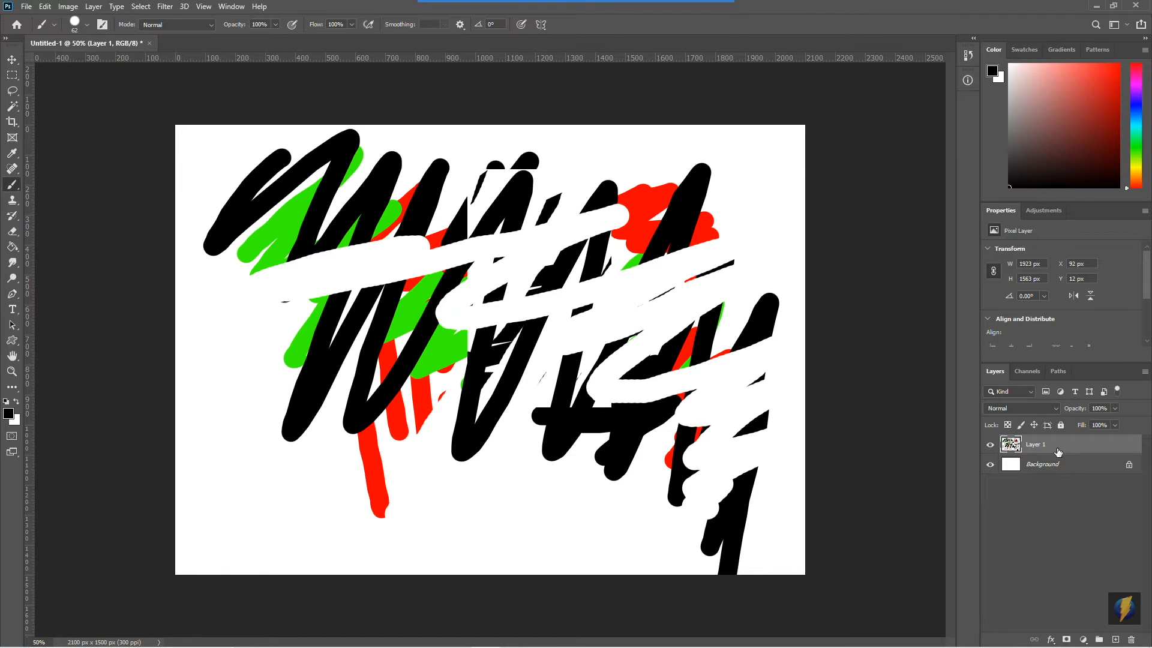
drag(1041, 447, 1132, 641)
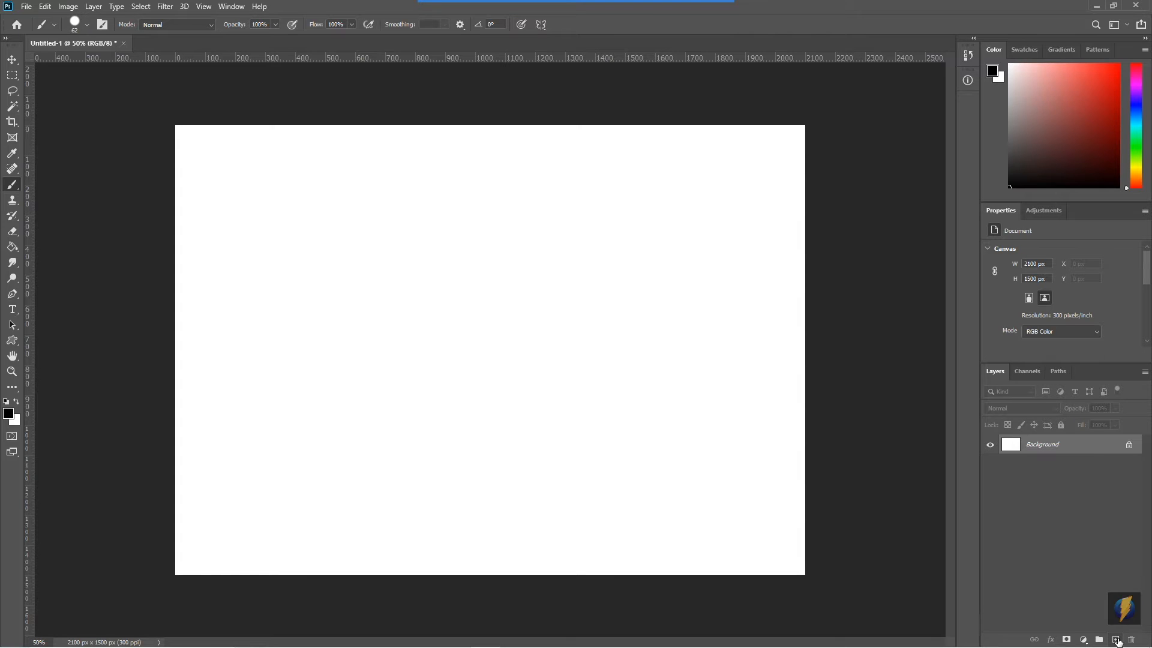
click(1115, 639)
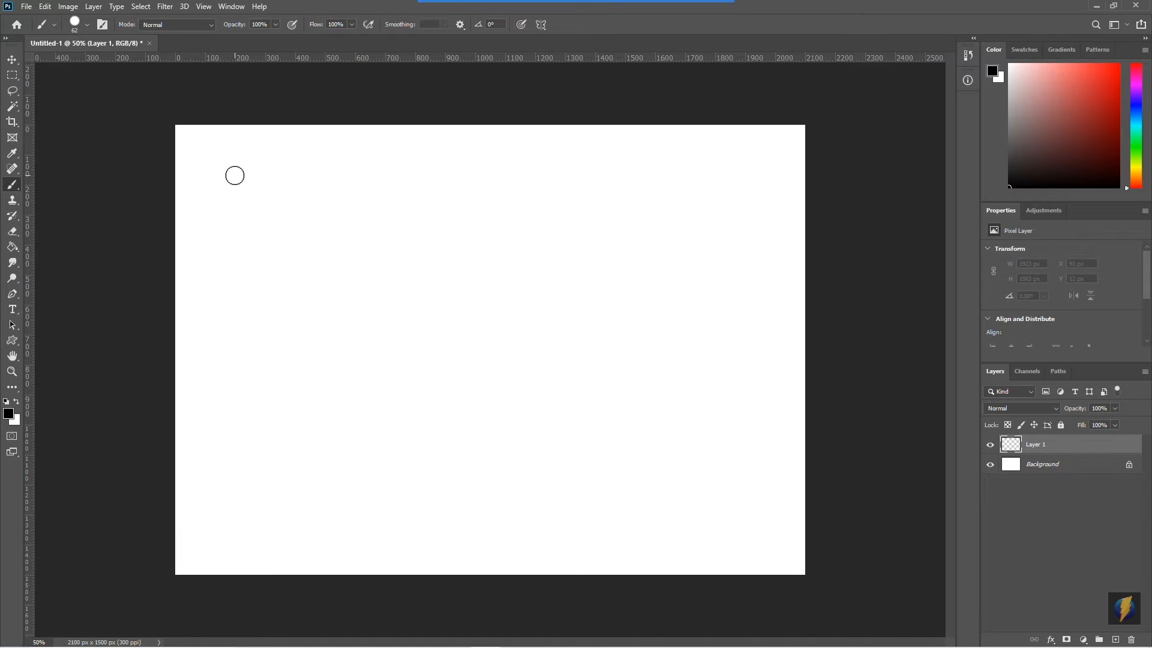
mouse_move(208, 172)
mouse_down()
mouse_move(234, 168)
mouse_move(277, 208)
mouse_move(557, 167)
mouse_move(720, 170)
mouse_up()
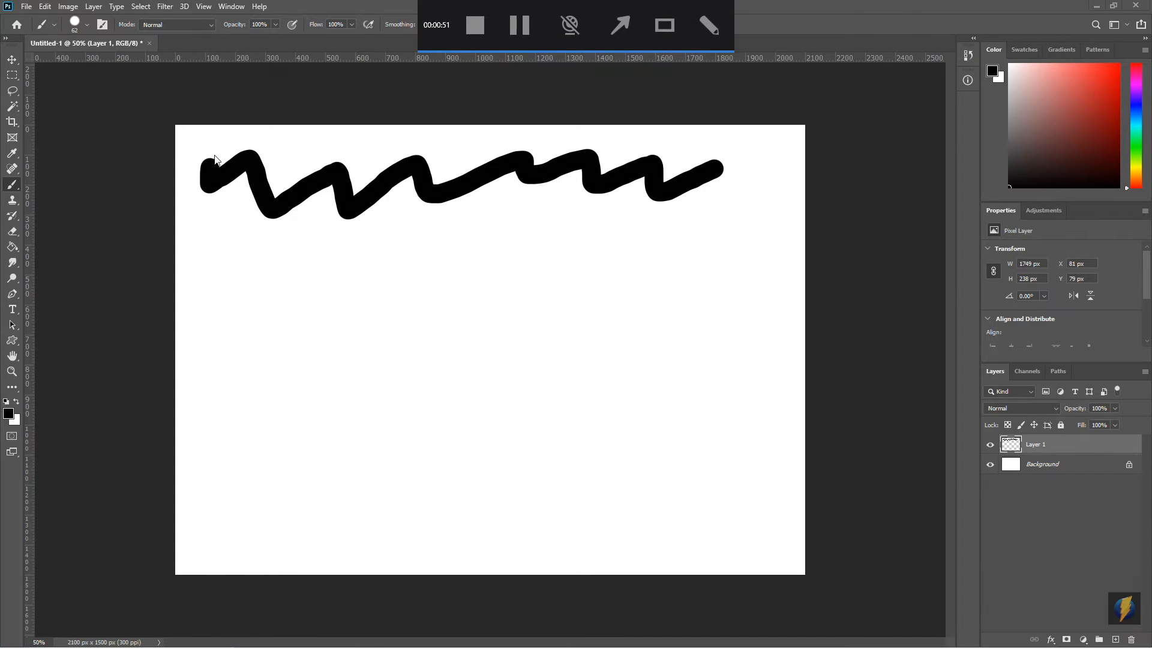
mouse_move(117, 248)
mouse_down()
mouse_move(44, 41)
mouse_move(15, 84)
mouse_move(26, 337)
mouse_move(84, 111)
mouse_move(38, 25)
mouse_move(523, 25)
mouse_move(63, 22)
mouse_move(75, 21)
mouse_move(79, 94)
mouse_up()
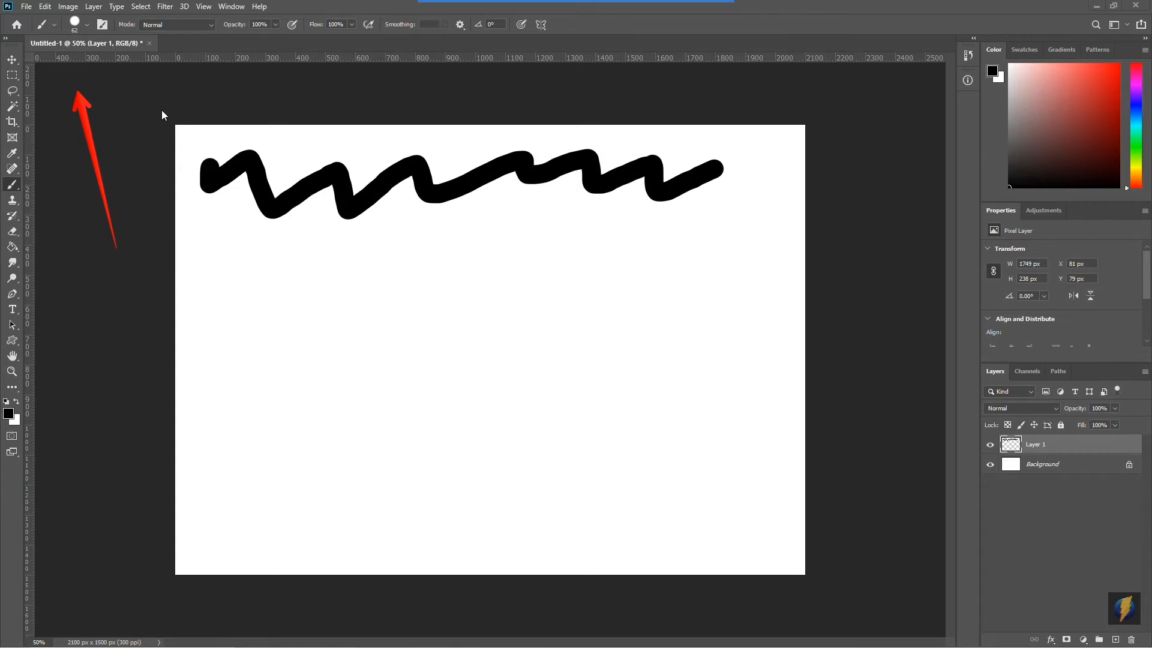
- Set the brush size to 17 px and paint a thin black zigzag below the first one
click(75, 24)
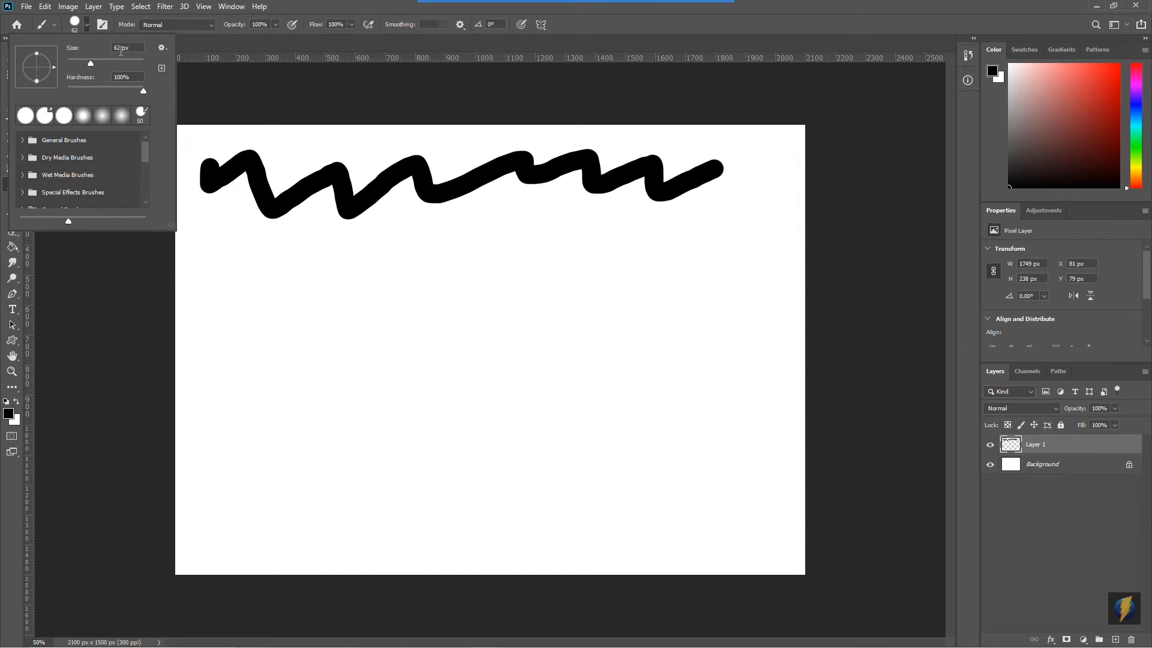
drag(88, 63, 73, 67)
click(246, 225)
click(214, 225)
click(228, 224)
mouse_move(214, 225)
mouse_down()
mouse_move(273, 259)
mouse_move(309, 236)
mouse_move(412, 225)
mouse_move(501, 248)
mouse_move(706, 228)
mouse_up()
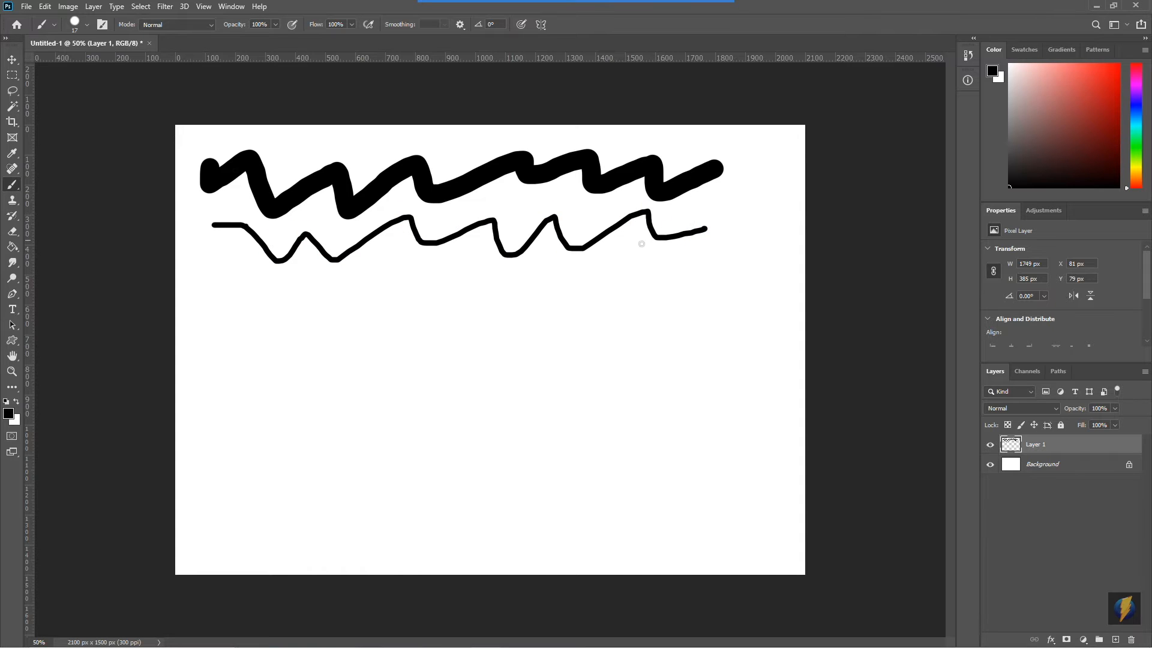
- Set the brush size to 158 px and paint a thick black zigzag below the thin one
click(74, 24)
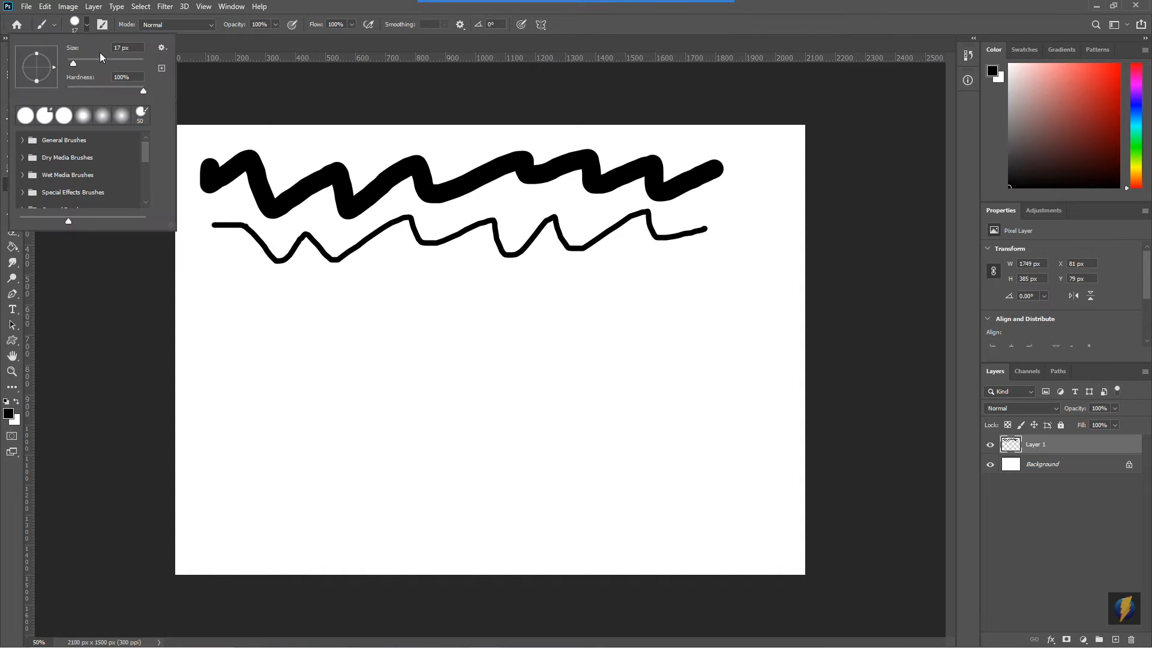
drag(73, 62, 116, 64)
mouse_move(227, 294)
mouse_down()
mouse_move(238, 322)
mouse_move(398, 284)
mouse_move(458, 325)
mouse_move(692, 320)
mouse_move(727, 297)
mouse_up()
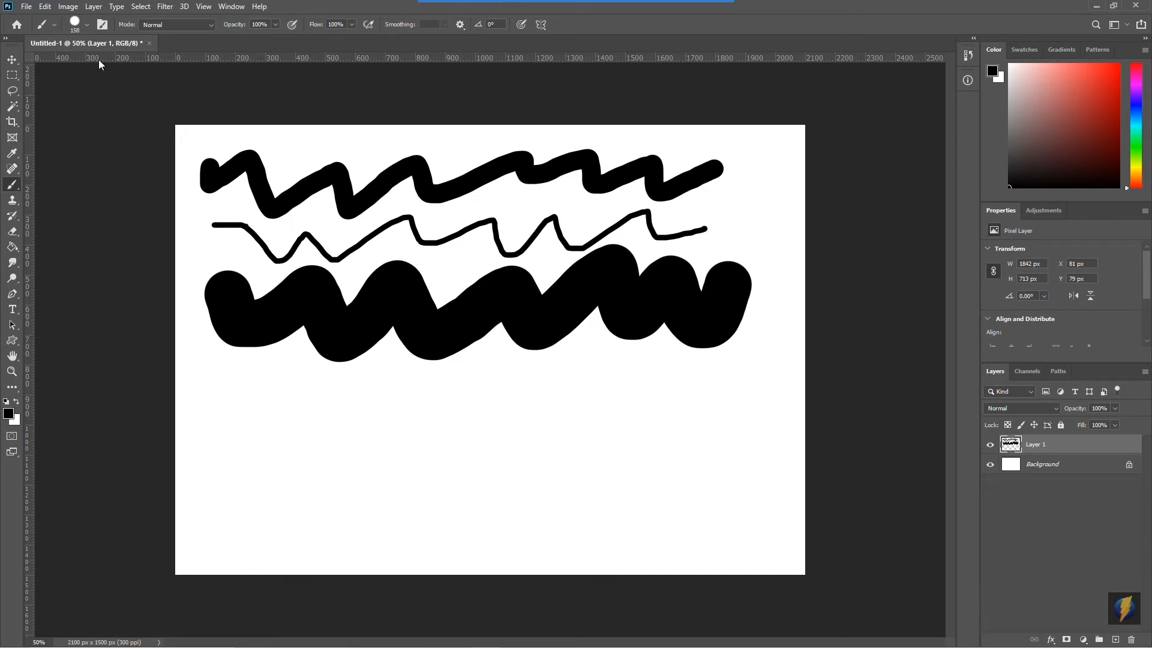
- Set the brush hardness to 0% and paint a soft-edged black wavy stroke below the thick zigzag
click(75, 24)
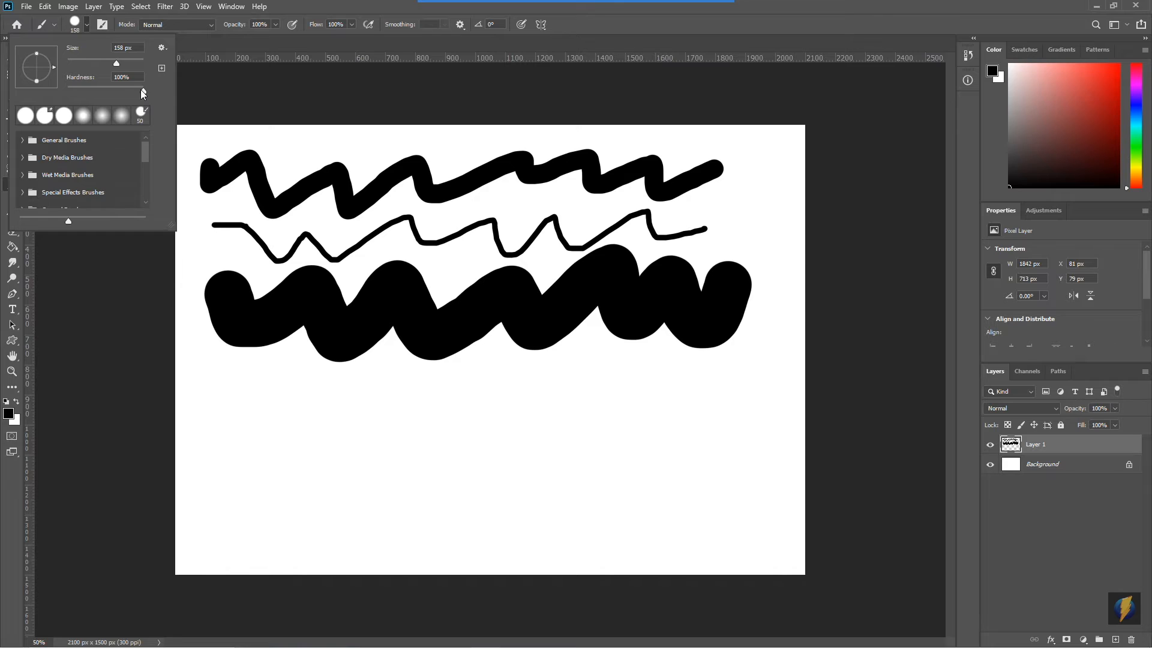
drag(143, 91, 65, 93)
mouse_move(224, 385)
mouse_down()
mouse_move(330, 409)
mouse_move(369, 391)
mouse_move(600, 403)
mouse_move(685, 386)
mouse_up()
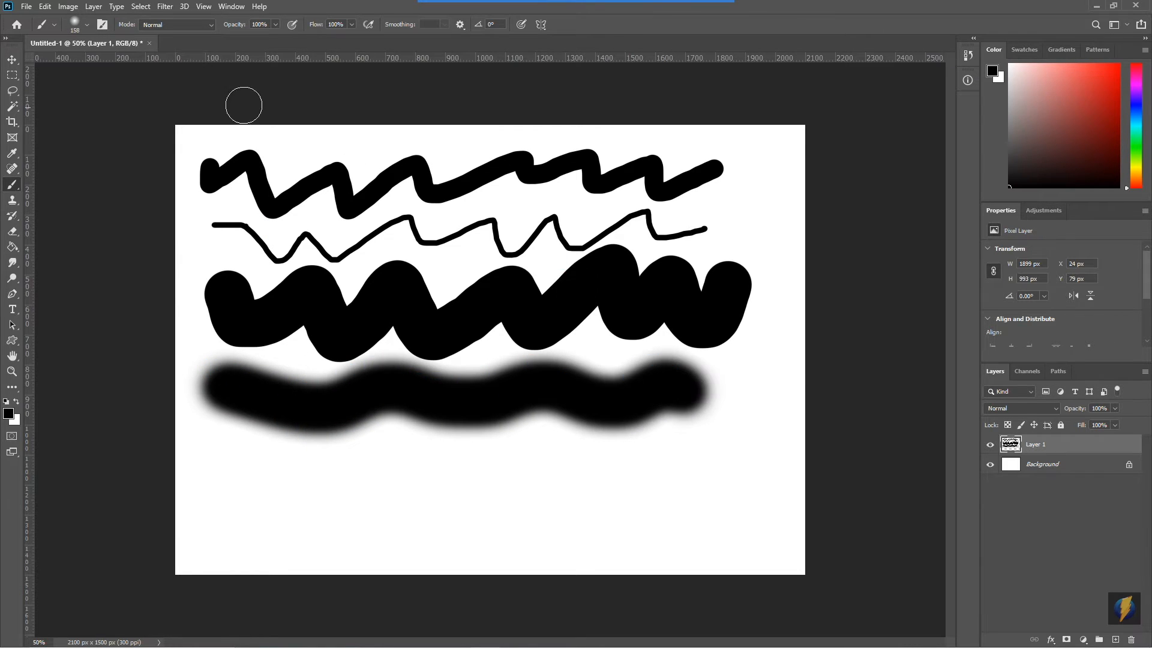
- Raise the brush hardness to about 50% and paint a nearly straight black stroke below the soft one
click(73, 25)
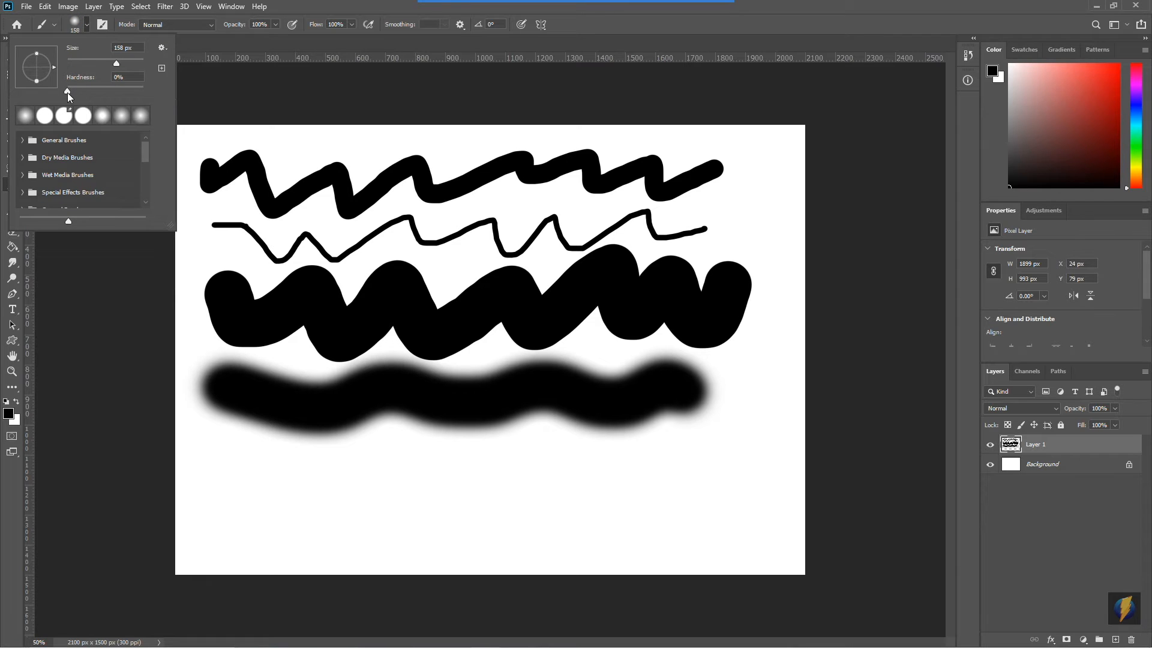
drag(66, 91, 108, 95)
click(242, 466)
drag(241, 466, 730, 458)
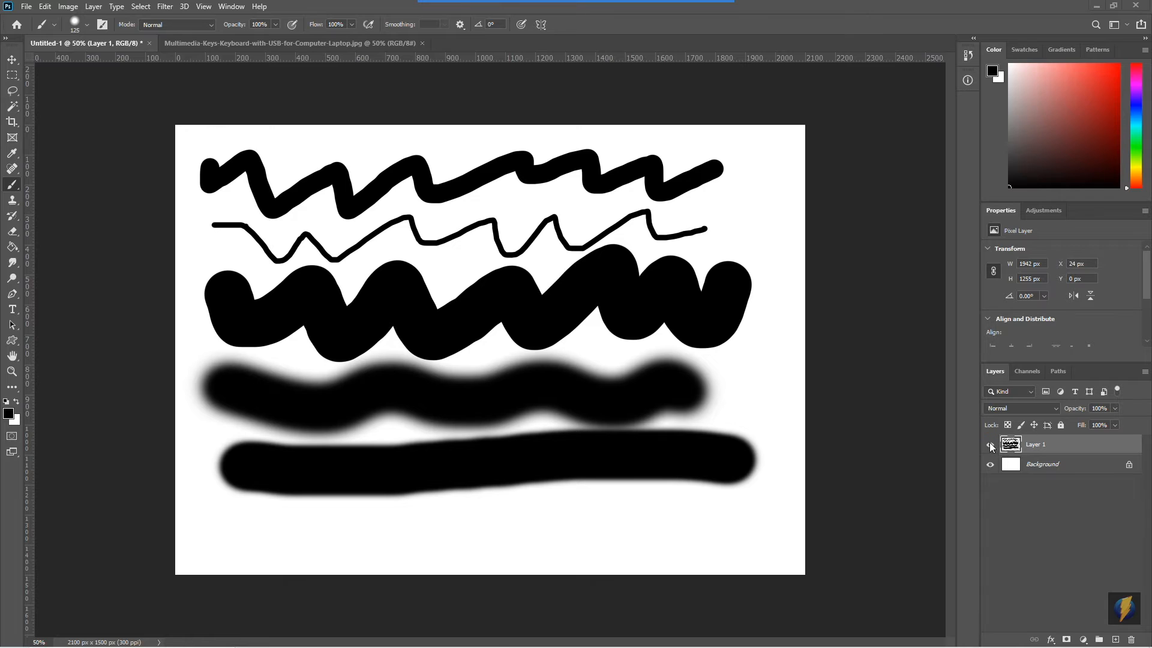
- Hide Layer 1 and paint a black zigzag across the top of a new layer with the 125 px, 50% hardness brush
click(990, 445)
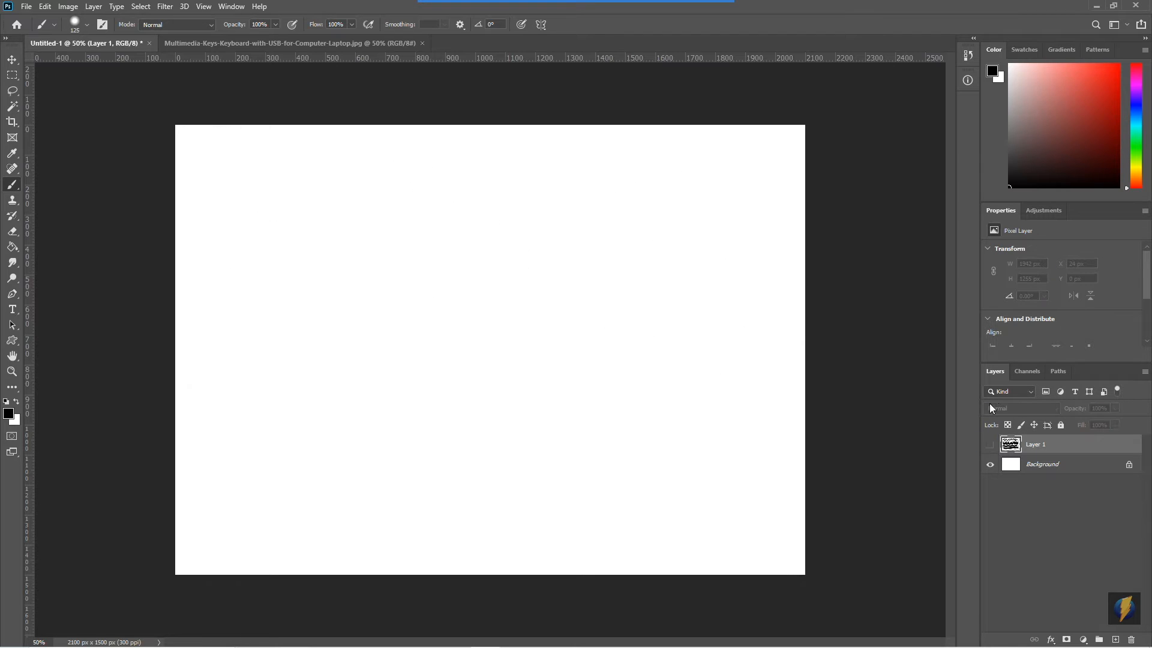
click(1115, 639)
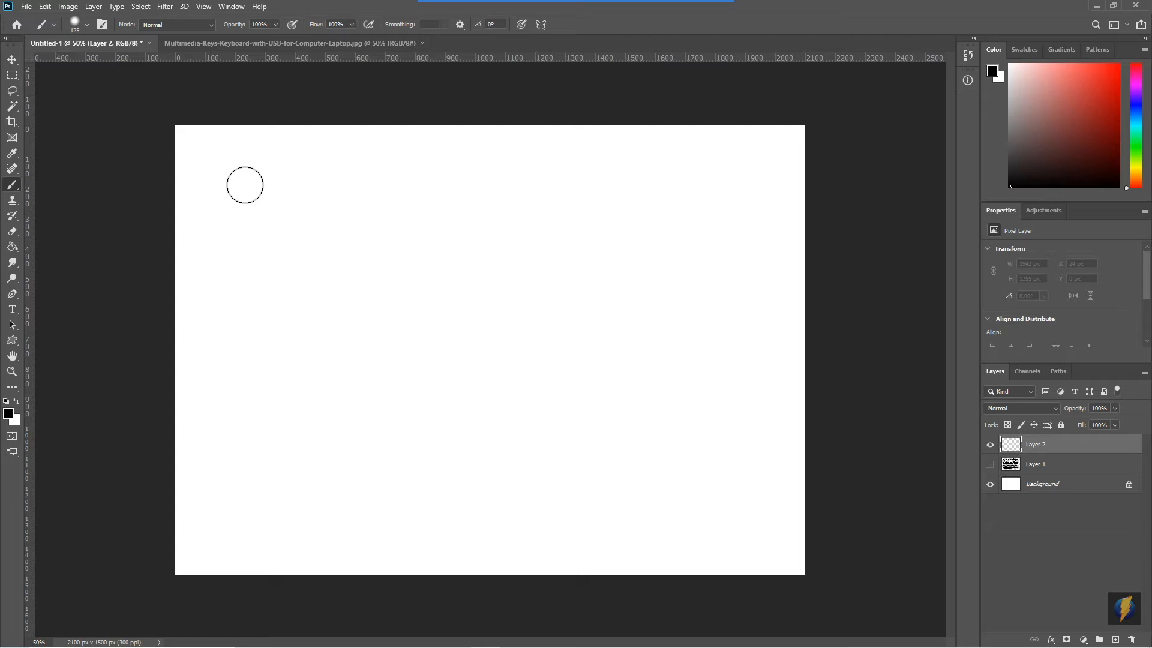
mouse_move(227, 170)
mouse_down()
mouse_move(270, 174)
mouse_move(304, 198)
mouse_move(537, 201)
mouse_move(672, 170)
mouse_up()
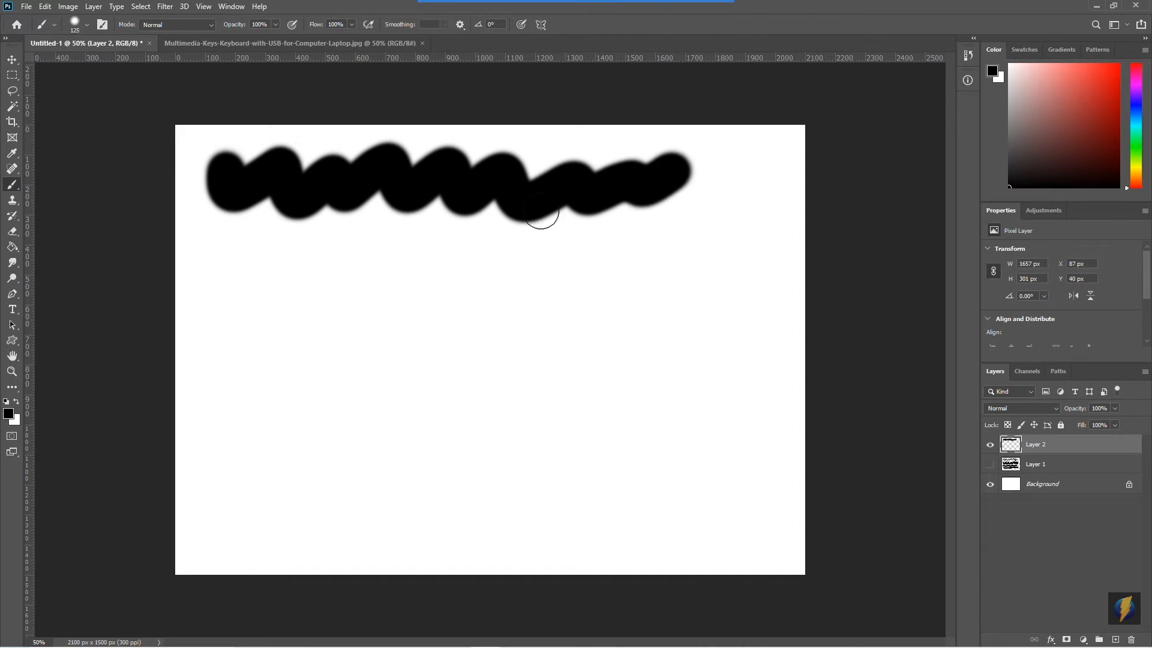
click(78, 24)
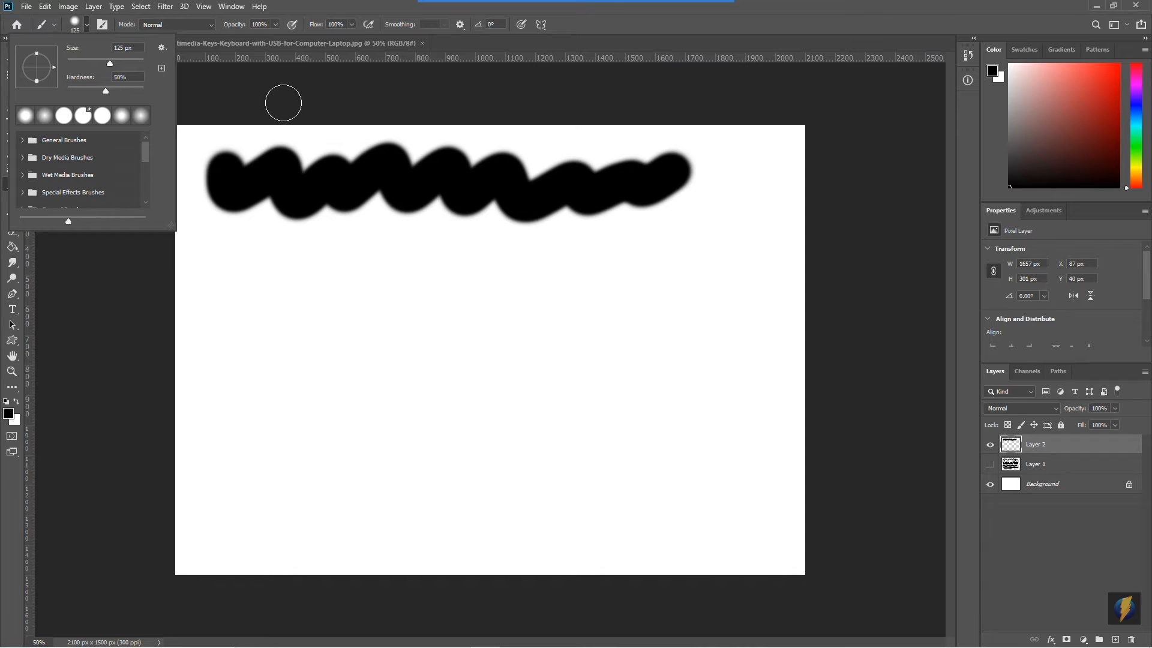
click(247, 93)
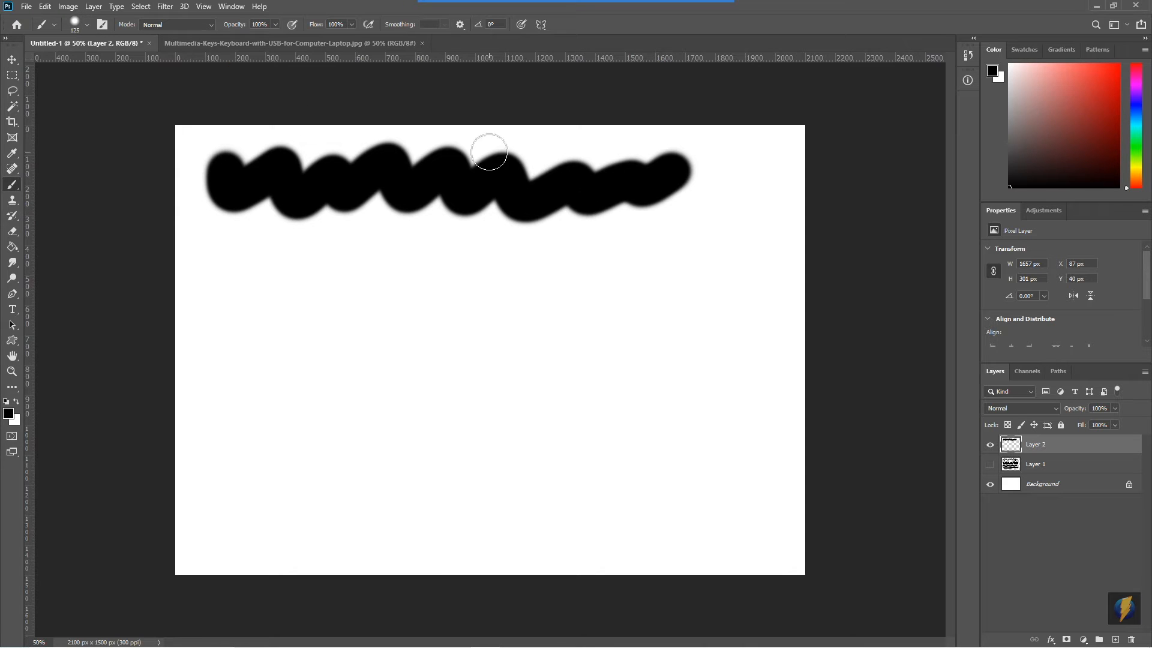
- Examine the left and right square bracket keys in the open keyboard photo
click(334, 42)
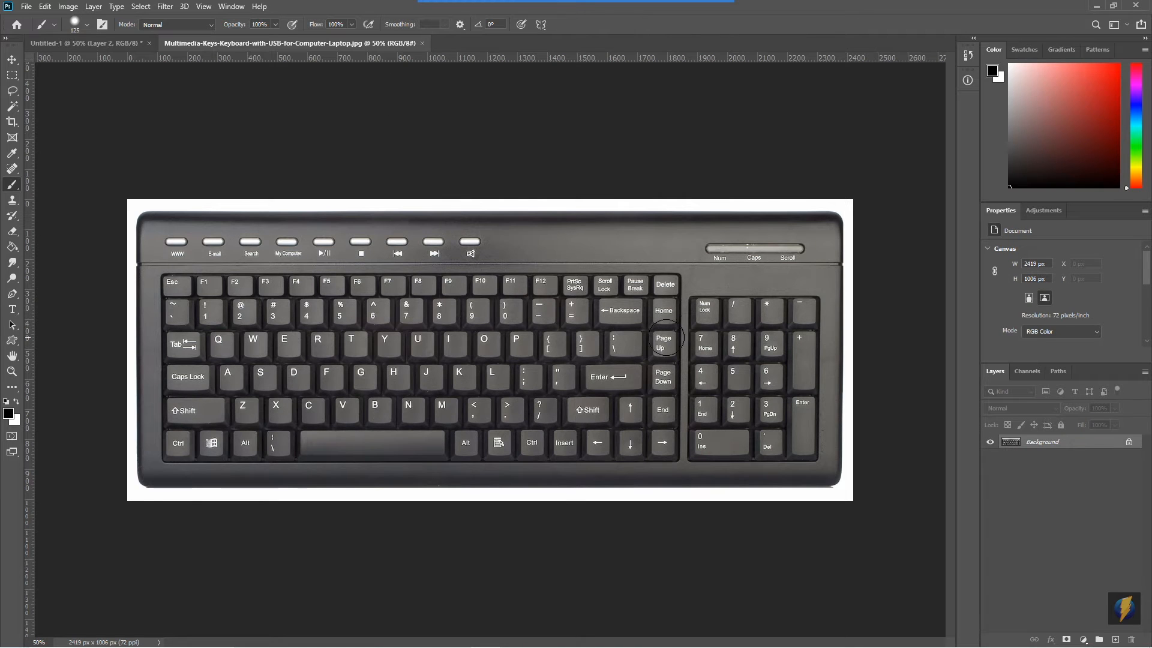
mouse_move(623, 4)
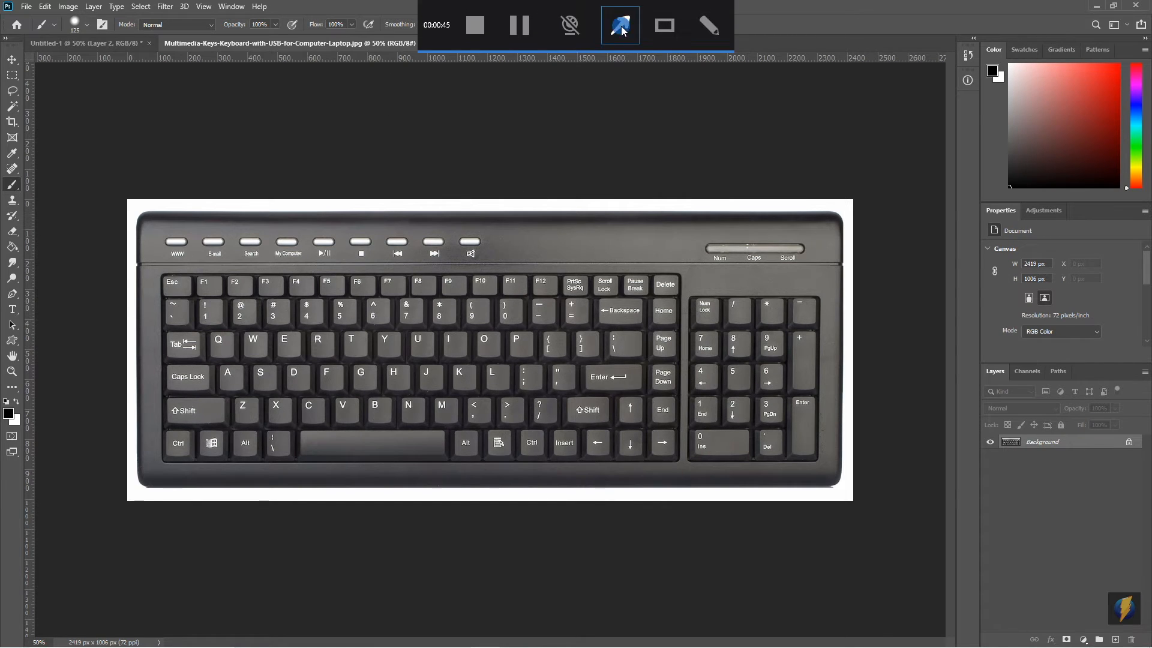
mouse_move(723, 141)
mouse_down()
mouse_move(630, 201)
mouse_move(592, 345)
mouse_move(567, 327)
mouse_move(558, 355)
mouse_move(585, 336)
mouse_move(566, 337)
mouse_move(555, 356)
mouse_up()
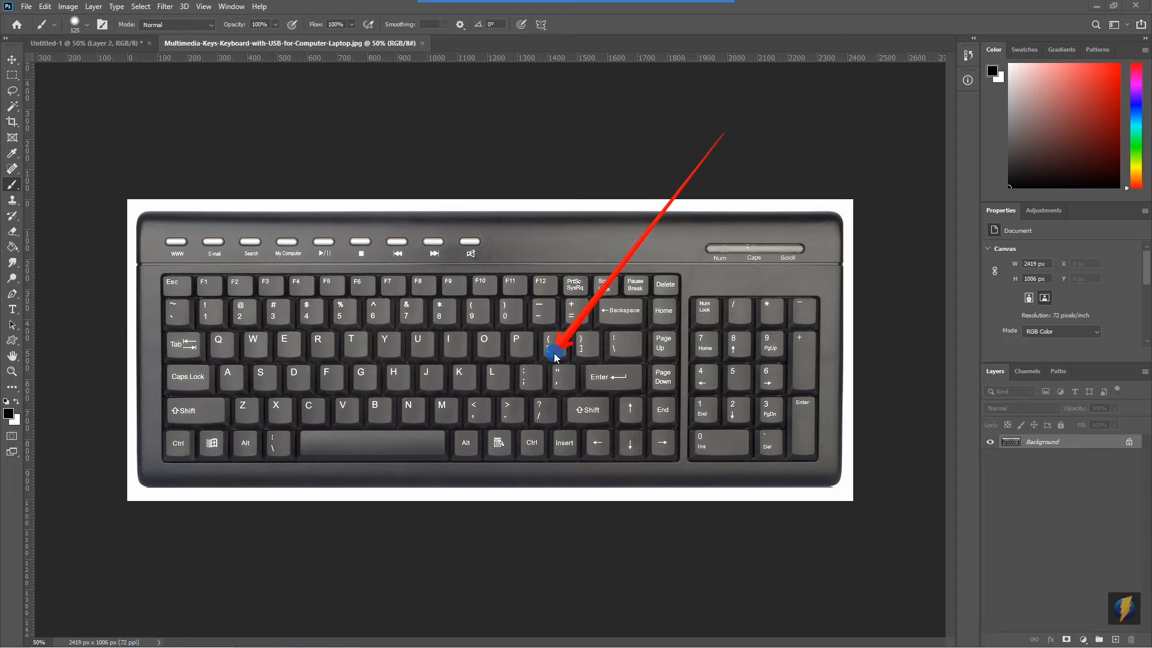
drag(553, 353, 591, 352)
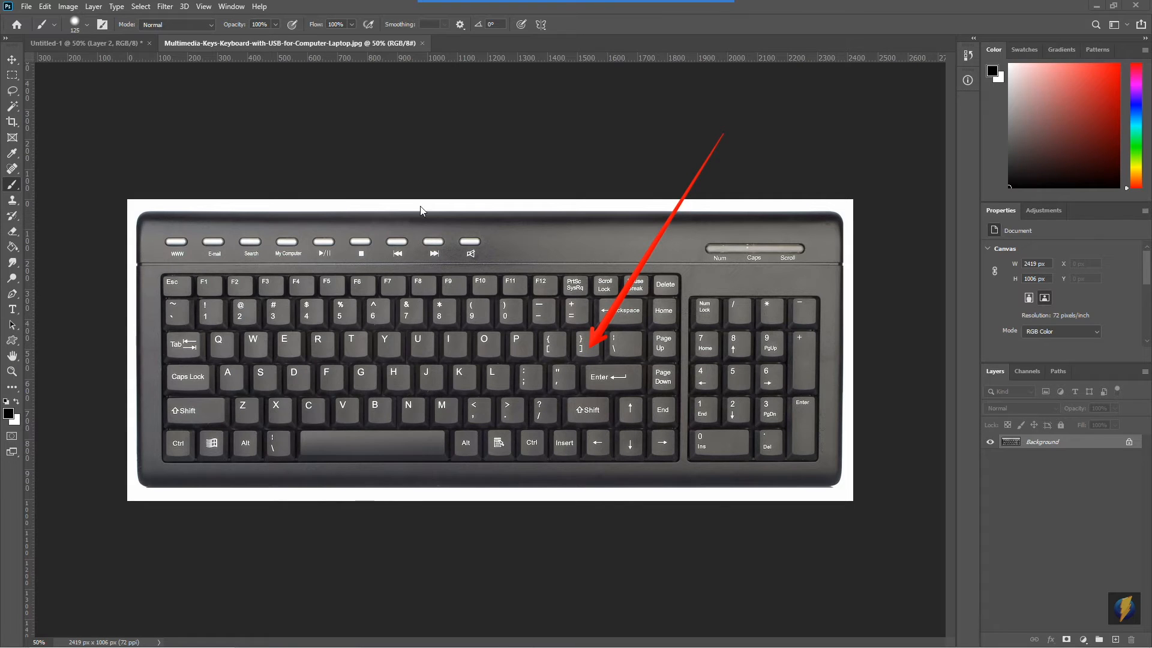
- Return to the Untitled-1 document and paint a second thick black zigzag below the first with the 125 px brush
click(104, 44)
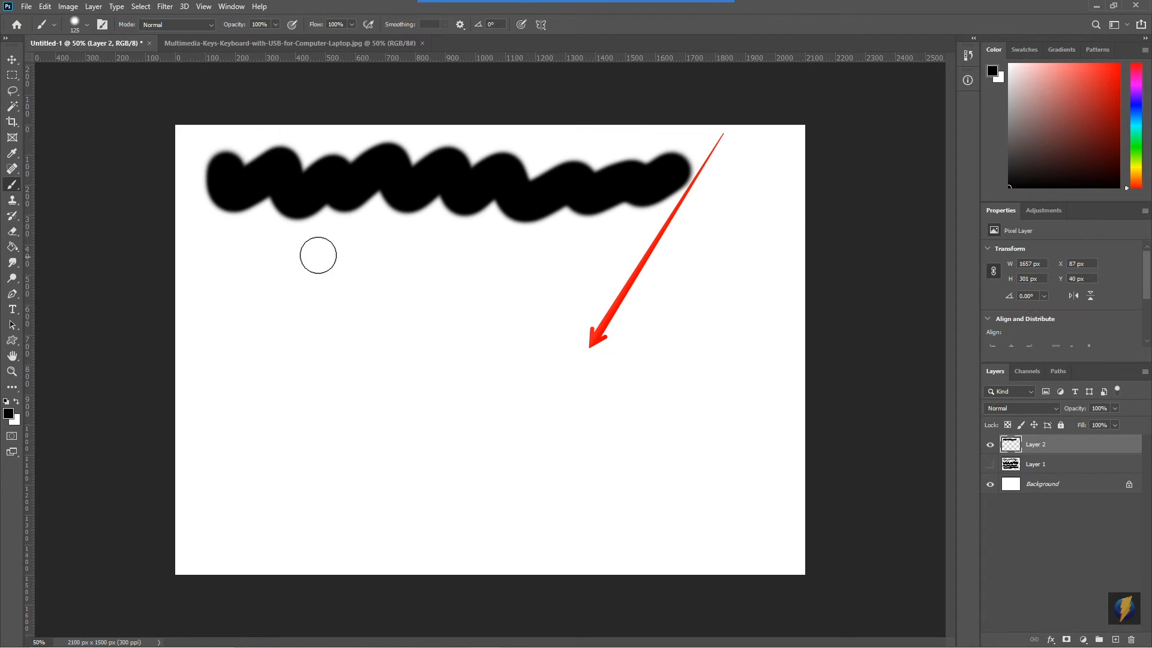
click(218, 250)
mouse_move(218, 250)
mouse_down()
mouse_move(281, 266)
mouse_move(332, 245)
mouse_move(406, 249)
mouse_move(463, 270)
mouse_move(606, 252)
mouse_up()
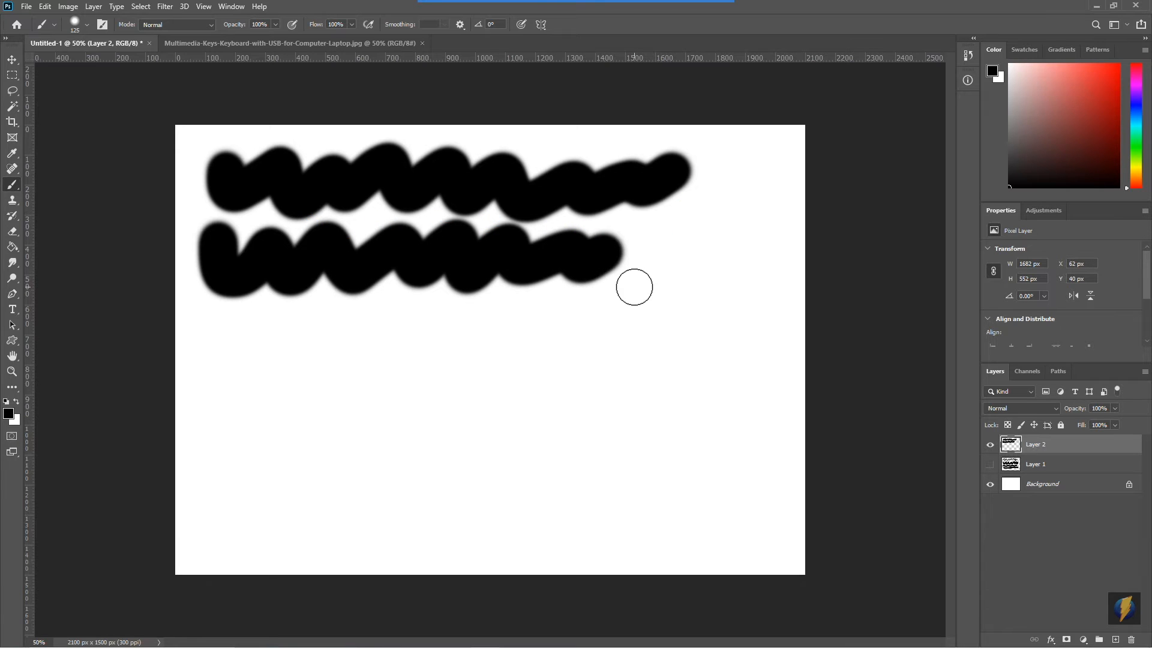
- Shrink the brush in stages down to 20 px, painting progressively thinner black zigzags in a row below the thick ones
key(bracketleft)
key(bracketleft)
key(bracketleft)
key(bracketleft)
key(bracketleft)
key(bracketleft)
key(bracketleft)
mouse_move(233, 311)
mouse_down()
mouse_move(230, 346)
mouse_move(321, 319)
mouse_move(396, 333)
mouse_move(480, 314)
mouse_move(632, 330)
mouse_up()
key(bracketleft)
key(bracketleft)
key(bracketleft)
key(bracketleft)
key(bracketleft)
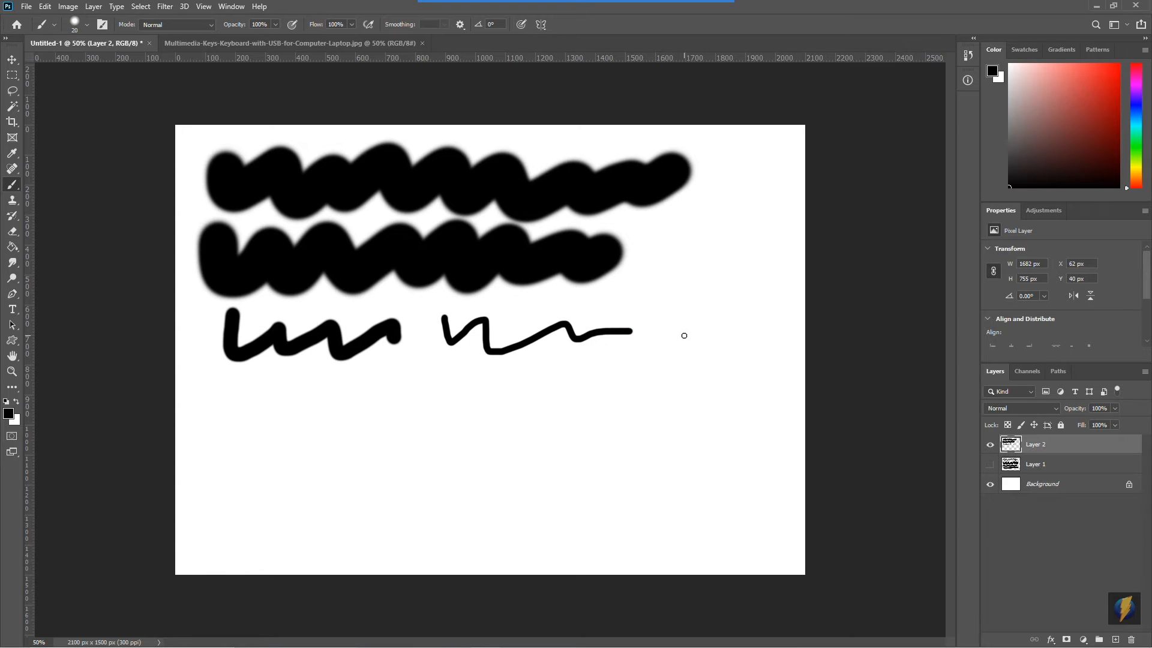
- Enlarge the brush by five size increments and paint a black stroke across the canvas below the thin zigzags
key(bracketright)
key(bracketright)
key(bracketright)
key(bracketright)
key(bracketright)
mouse_move(258, 387)
mouse_down()
mouse_move(280, 424)
mouse_move(323, 396)
mouse_move(446, 418)
mouse_move(590, 392)
mouse_move(706, 377)
mouse_up()
- Enlarge the brush to 250 px and paint a very thick black stroke beside the end of the second zigzag
key(bracketright)
key(bracketright)
key(bracketright)
key(bracketright)
key(bracketright)
key(bracketright)
key(bracketright)
key(bracketright)
key(bracketright)
key(bracketright)
click(664, 292)
mouse_move(664, 292)
mouse_down()
mouse_move(709, 306)
mouse_move(751, 281)
mouse_up()
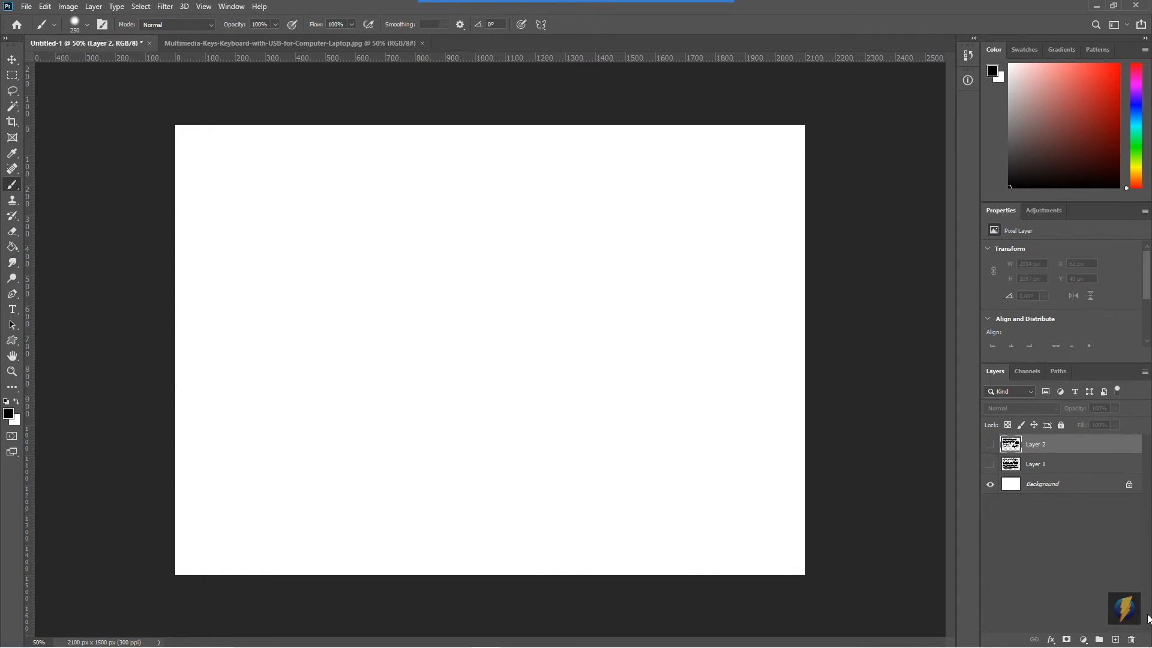
- Add a new layer above Layer 2 and set the brush to 10% opacity and 150 px
click(1116, 639)
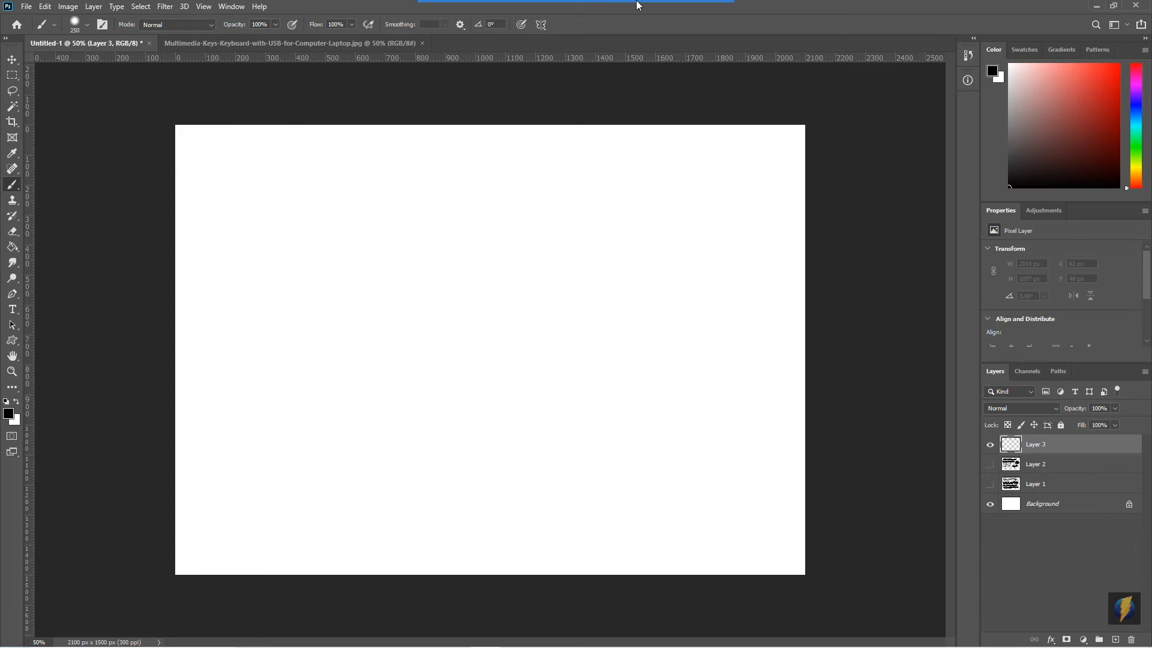
drag(248, 213, 234, 28)
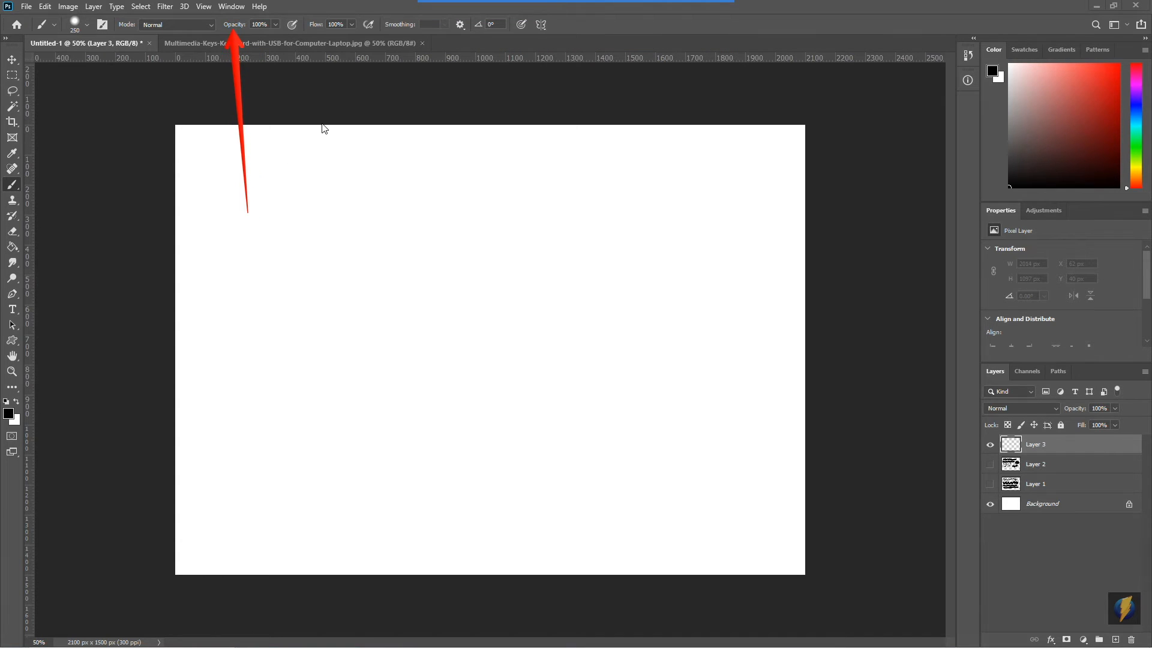
click(275, 24)
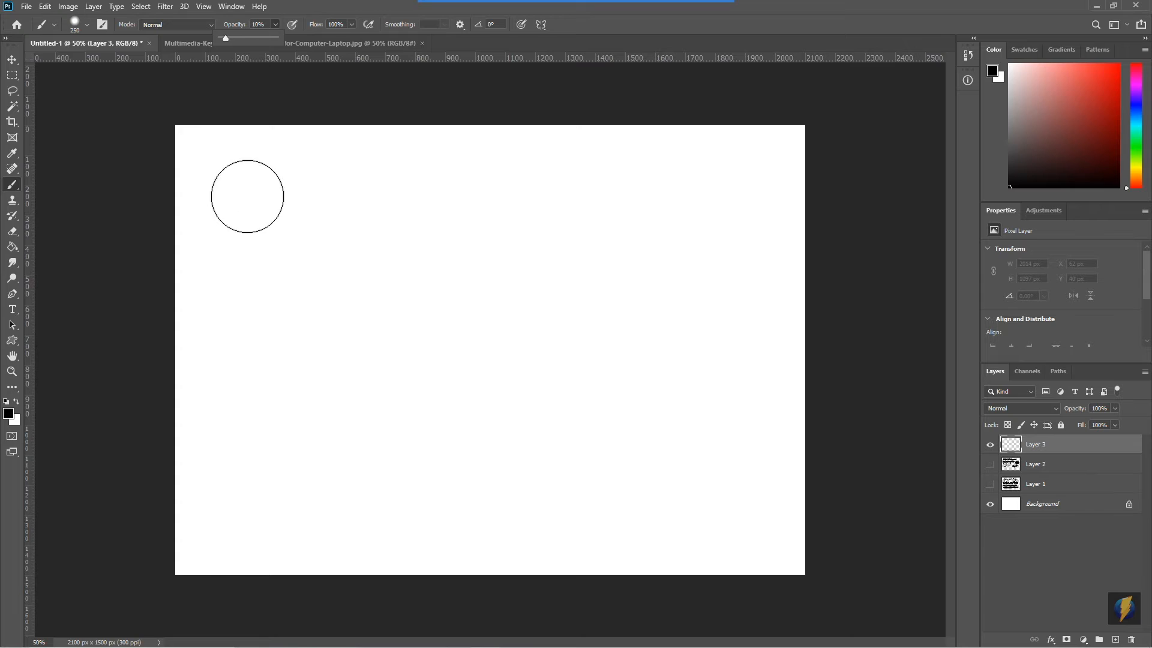
key(bracketleft)
key(bracketleft)
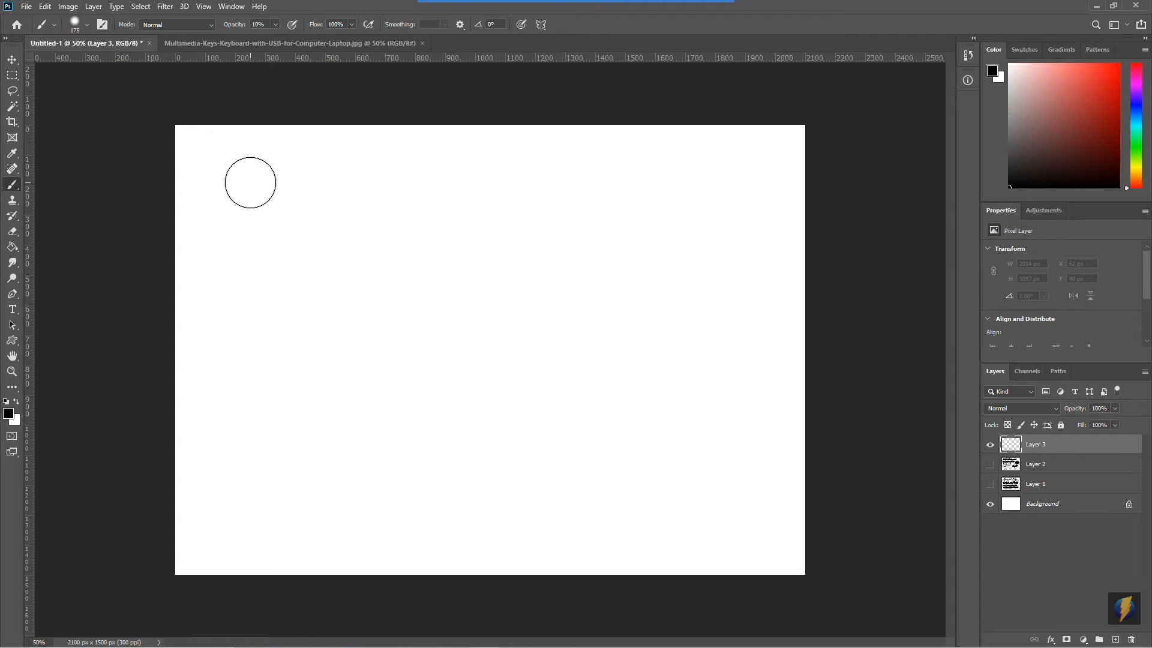
key(bracketleft)
- Paint a light gray patch in the canvas's upper-left area and build up darker overlapping strokes toward its centre
click(216, 170)
mouse_move(216, 169)
mouse_down()
mouse_move(340, 166)
mouse_move(240, 183)
mouse_move(338, 186)
mouse_move(236, 207)
mouse_move(323, 208)
mouse_move(278, 227)
mouse_move(319, 231)
mouse_move(301, 263)
mouse_move(250, 292)
mouse_move(361, 311)
mouse_move(218, 338)
mouse_move(338, 338)
mouse_move(208, 351)
mouse_move(305, 375)
mouse_move(217, 390)
mouse_move(357, 394)
mouse_move(234, 392)
mouse_move(338, 373)
mouse_move(350, 164)
mouse_move(360, 358)
mouse_move(273, 189)
mouse_up()
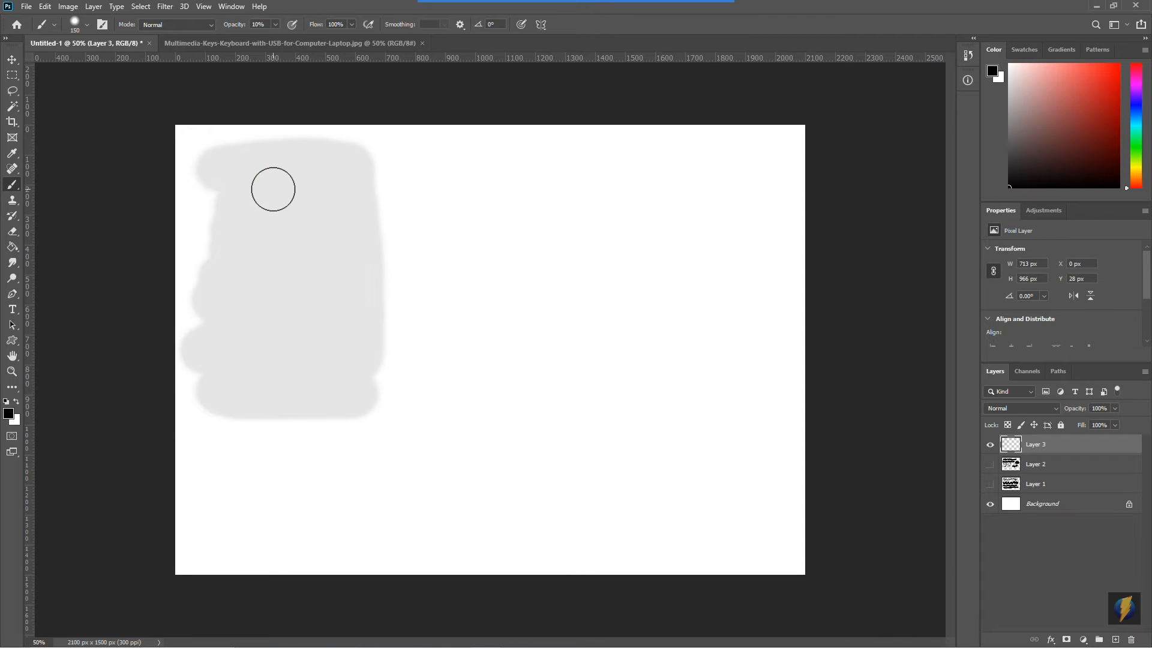
mouse_move(244, 174)
mouse_down()
mouse_move(317, 190)
mouse_move(253, 217)
mouse_move(300, 216)
mouse_move(252, 239)
mouse_move(261, 263)
mouse_move(317, 251)
mouse_move(251, 317)
mouse_move(266, 336)
mouse_move(319, 320)
mouse_move(302, 350)
mouse_move(267, 372)
mouse_move(320, 371)
mouse_move(334, 348)
mouse_move(328, 261)
mouse_move(323, 324)
mouse_move(324, 300)
mouse_move(308, 322)
mouse_move(235, 353)
mouse_move(242, 233)
mouse_move(243, 329)
mouse_move(265, 201)
mouse_move(290, 195)
mouse_move(249, 220)
mouse_move(299, 222)
mouse_move(284, 262)
mouse_move(314, 276)
mouse_move(295, 312)
mouse_move(300, 358)
mouse_move(277, 215)
mouse_move(292, 236)
mouse_move(289, 302)
mouse_move(285, 260)
mouse_up()
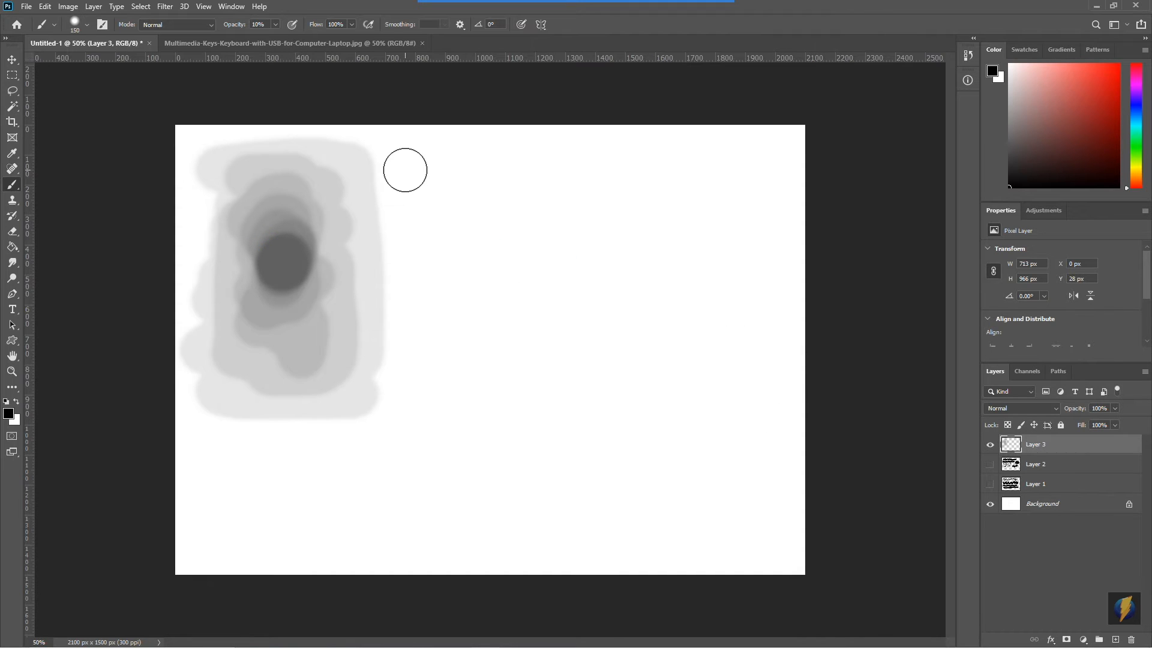
- Set the brush opacity to 100% and paint a small solid black blob to the right of the gray patch
click(275, 24)
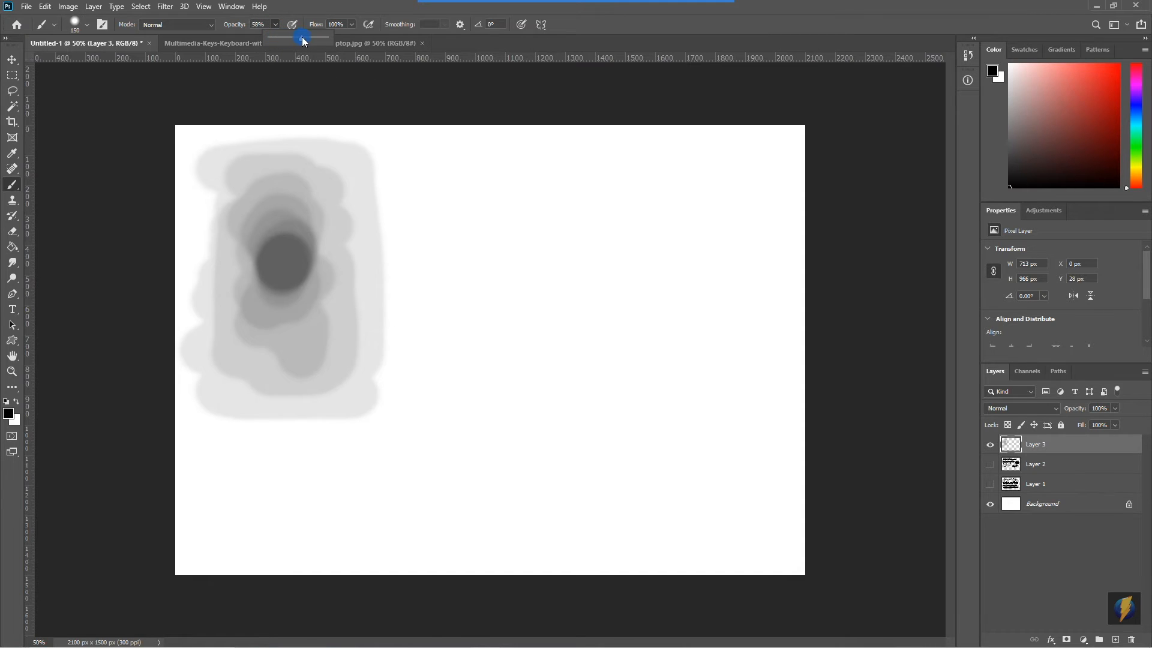
click(361, 37)
mouse_move(401, 165)
mouse_down()
mouse_move(447, 160)
mouse_move(471, 168)
mouse_up()
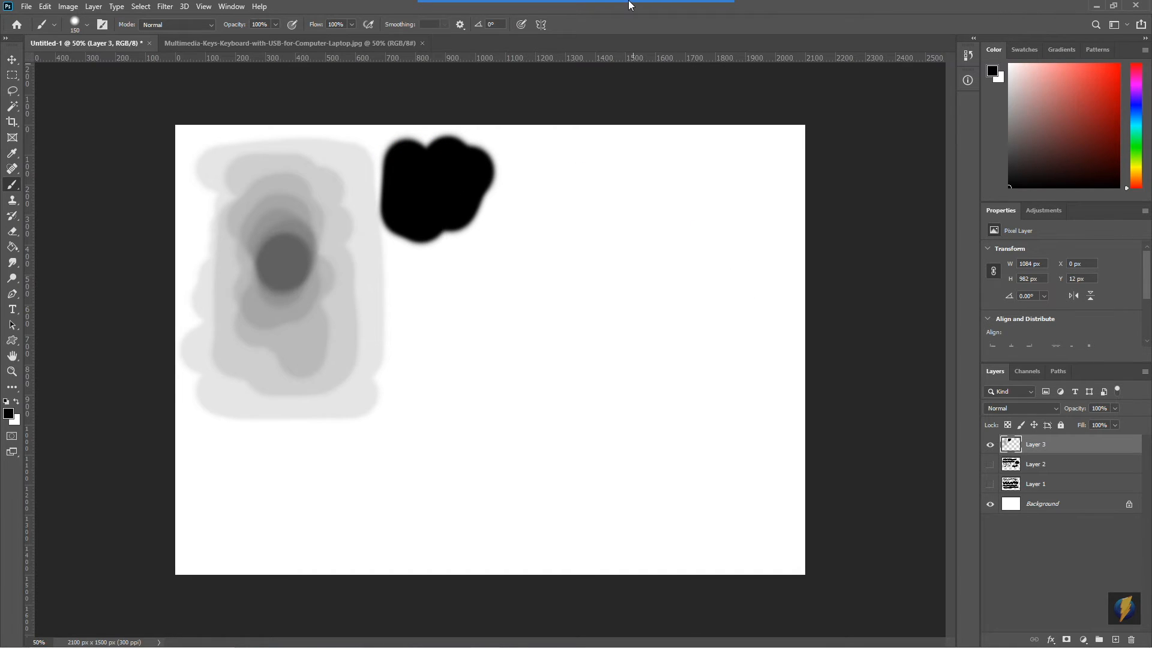
- Set the brush flow to 1% and build up overlapping diagonal strokes to the right of the gray patch
drag(295, 187, 331, 30)
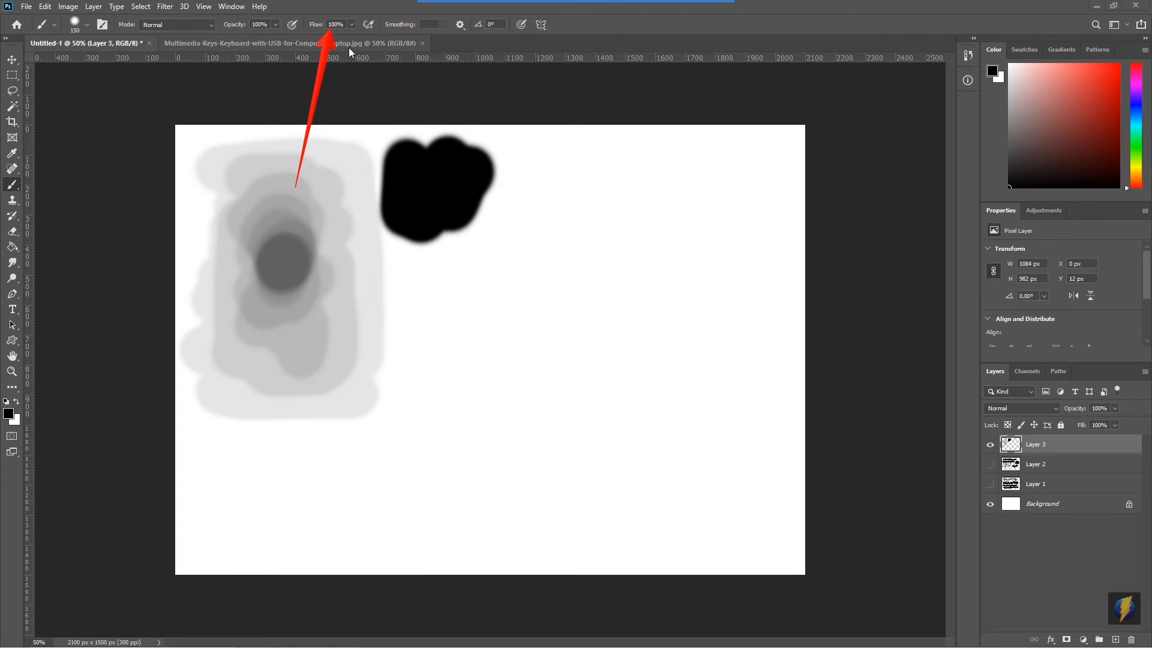
click(351, 25)
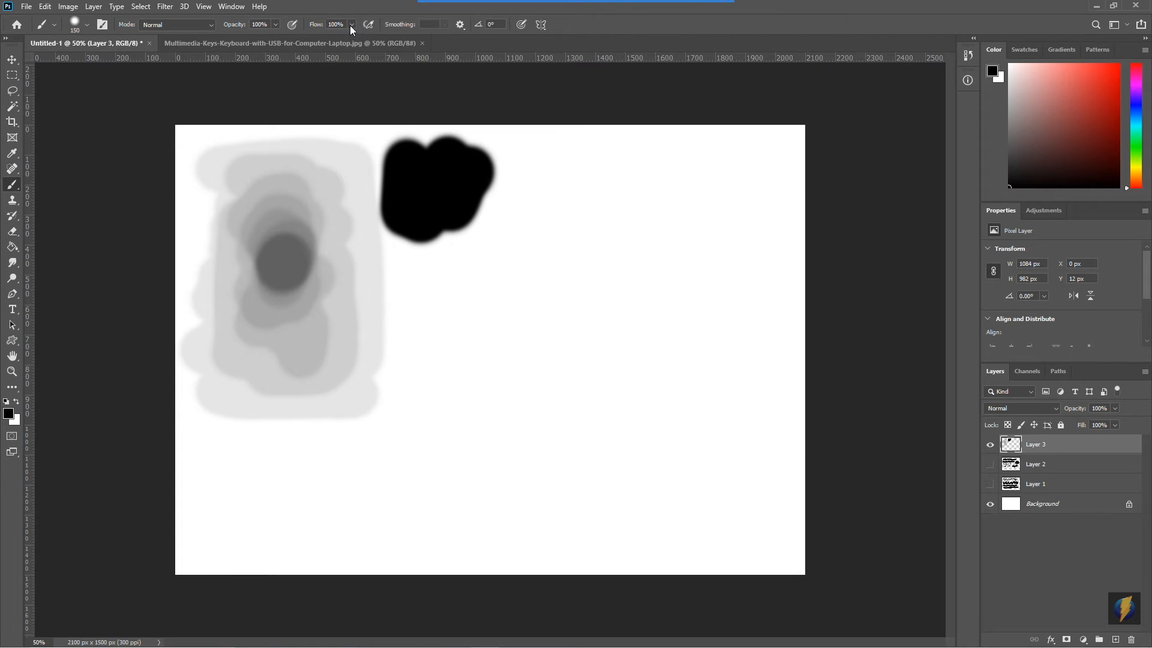
click(352, 25)
drag(314, 39, 294, 41)
mouse_move(564, 180)
mouse_down()
mouse_move(473, 268)
mouse_move(594, 193)
mouse_move(517, 342)
mouse_move(539, 373)
mouse_move(619, 222)
mouse_move(510, 298)
mouse_move(564, 218)
mouse_move(558, 293)
mouse_move(464, 352)
mouse_move(539, 267)
mouse_move(574, 275)
mouse_move(489, 273)
mouse_move(459, 300)
mouse_up()
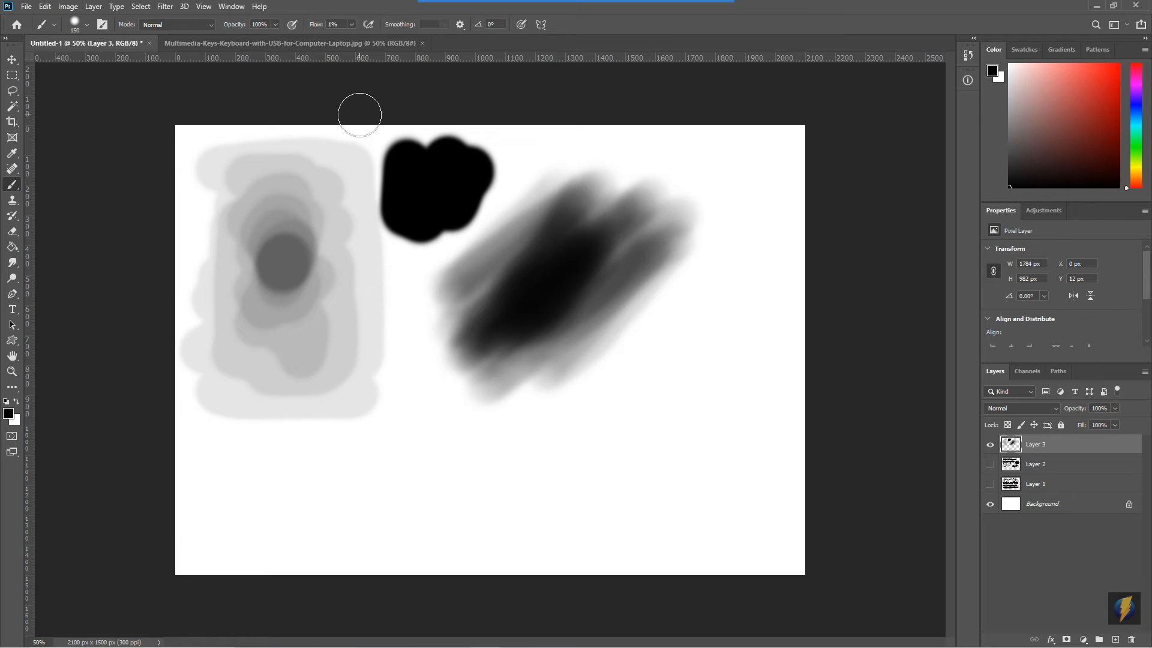
- Set the brush flow to 100% and paint a horizontal black stroke at 50% hardness below the diagonal strokes
click(351, 24)
drag(350, 36, 438, 46)
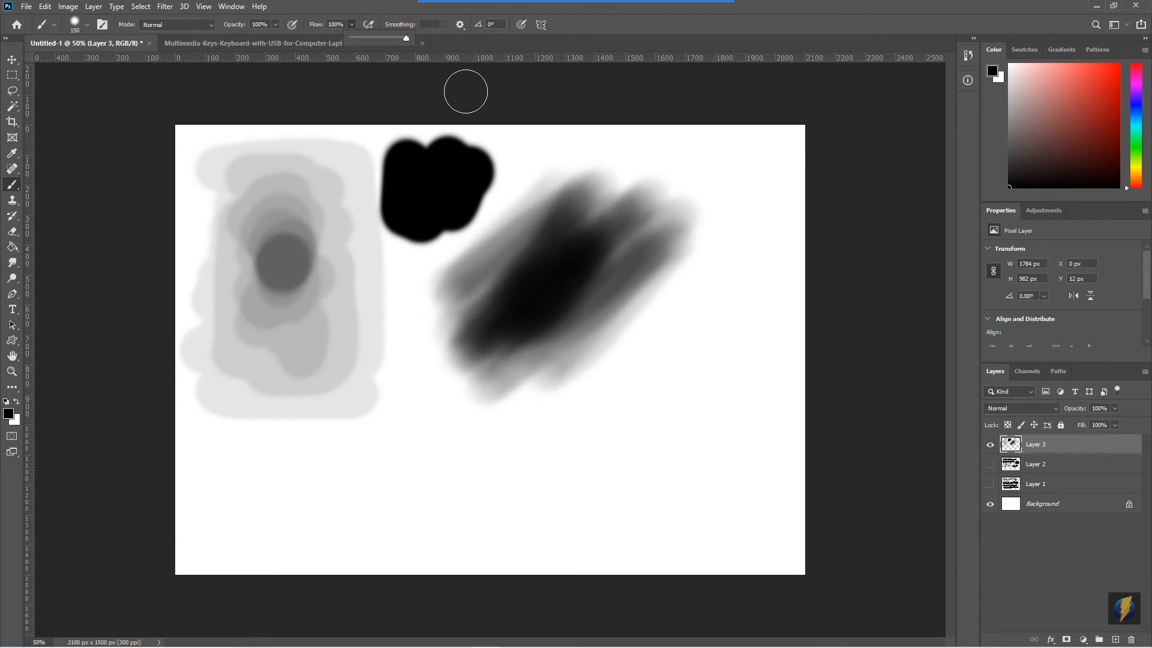
click(74, 20)
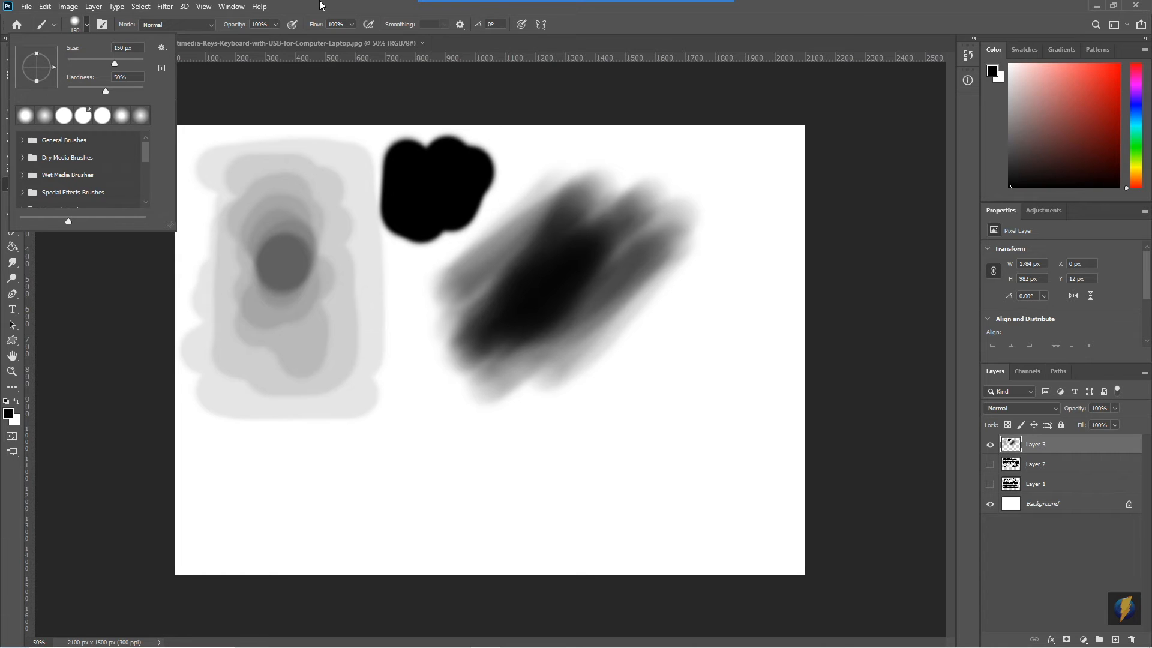
mouse_move(551, 2)
click(614, 25)
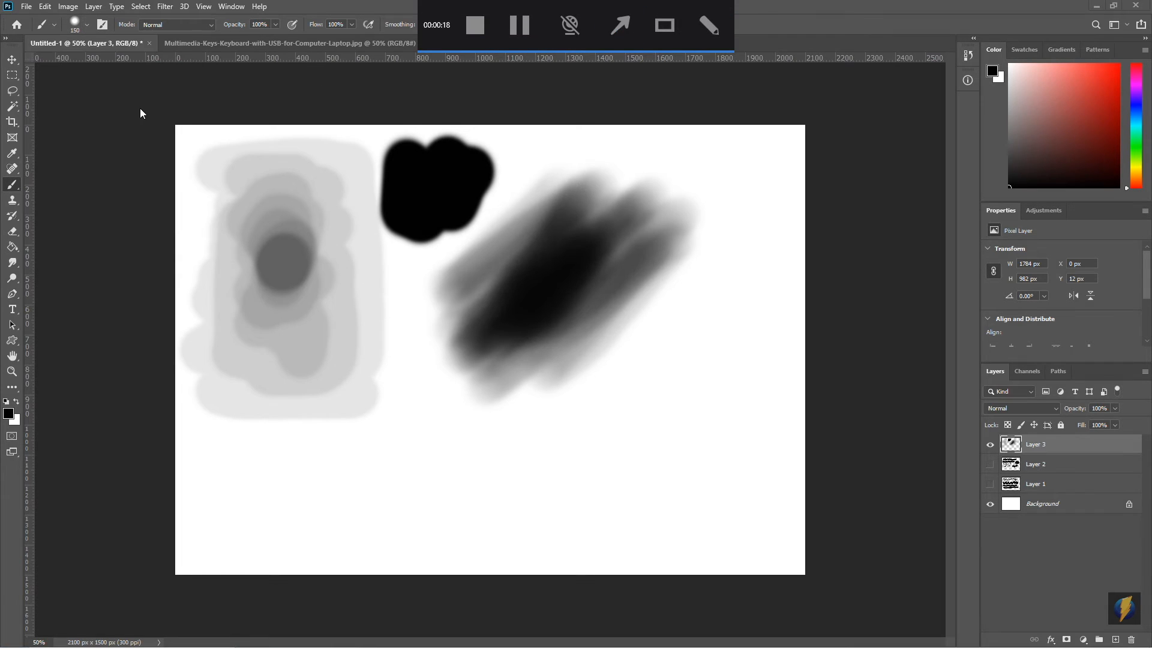
click(73, 20)
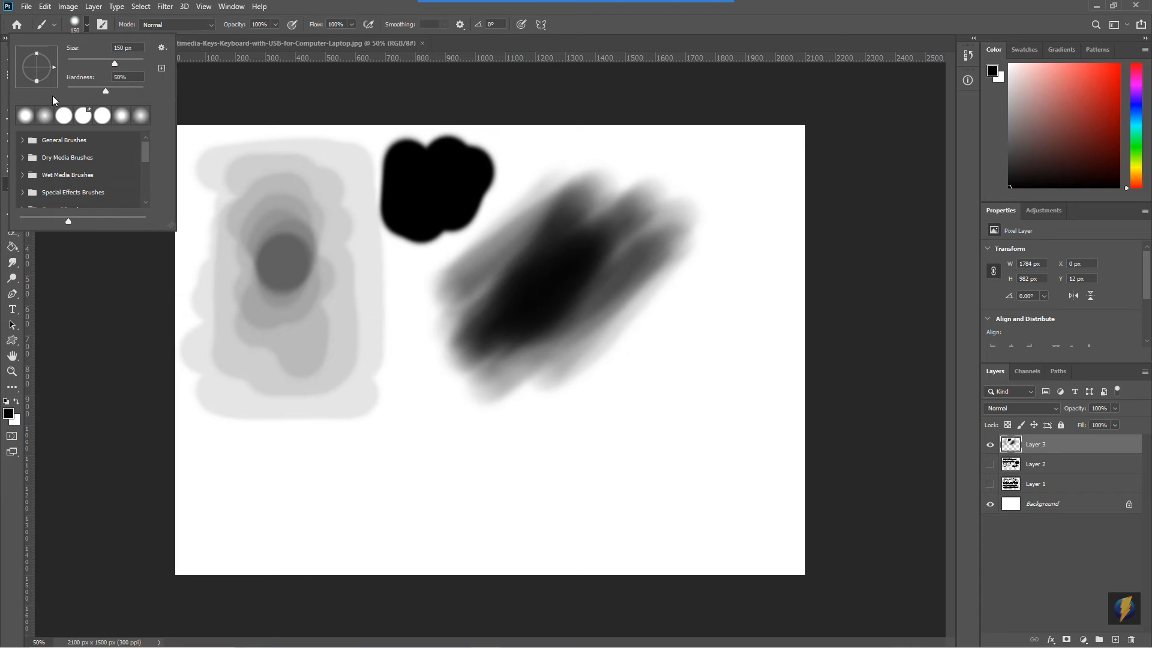
click(457, 402)
drag(425, 397, 558, 398)
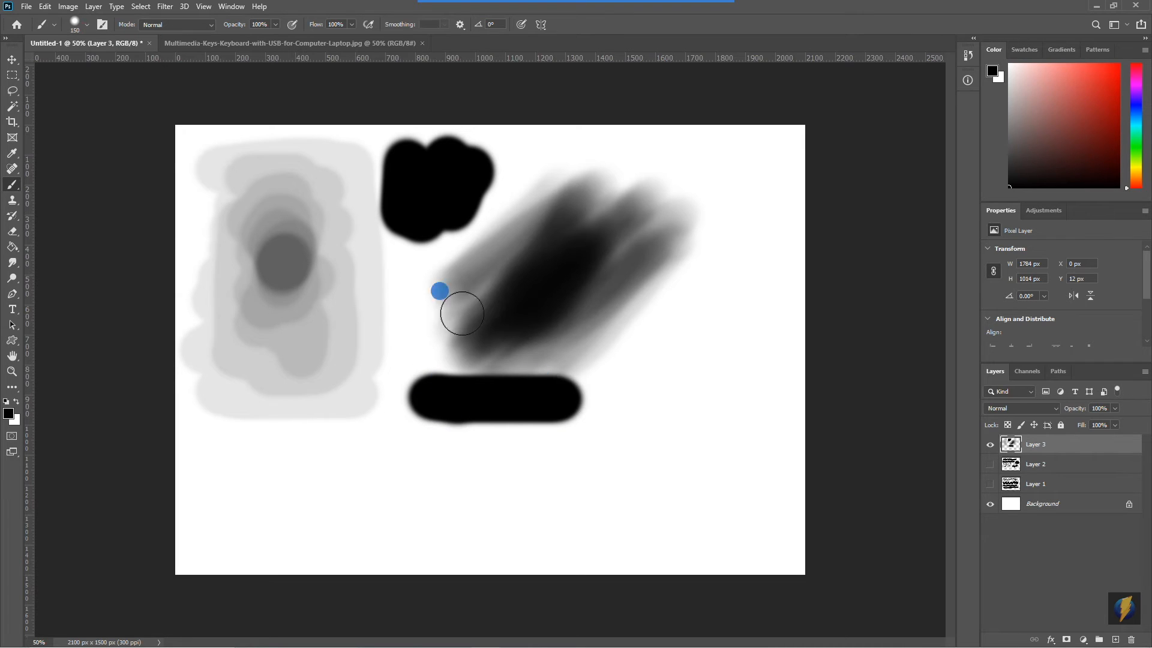
- Set the brush hardness to 100% and paint four roughly vertical black strokes, three around the diagonal shading and one on the gray patch
click(87, 24)
drag(107, 90, 149, 90)
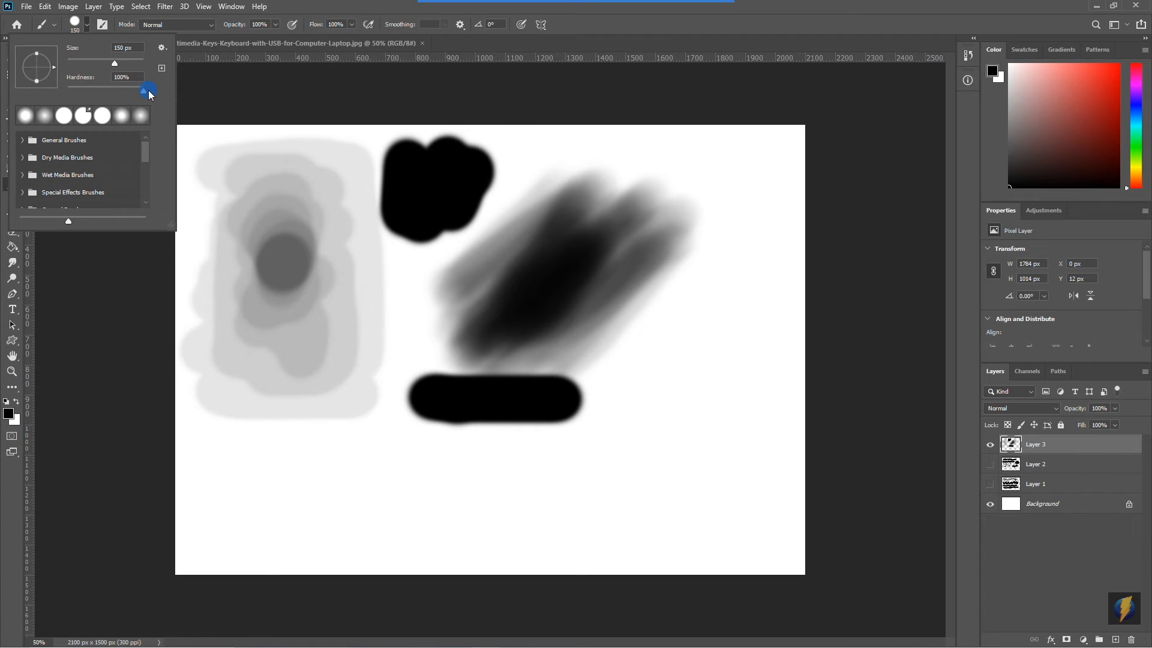
drag(697, 203, 700, 223)
drag(707, 298, 708, 329)
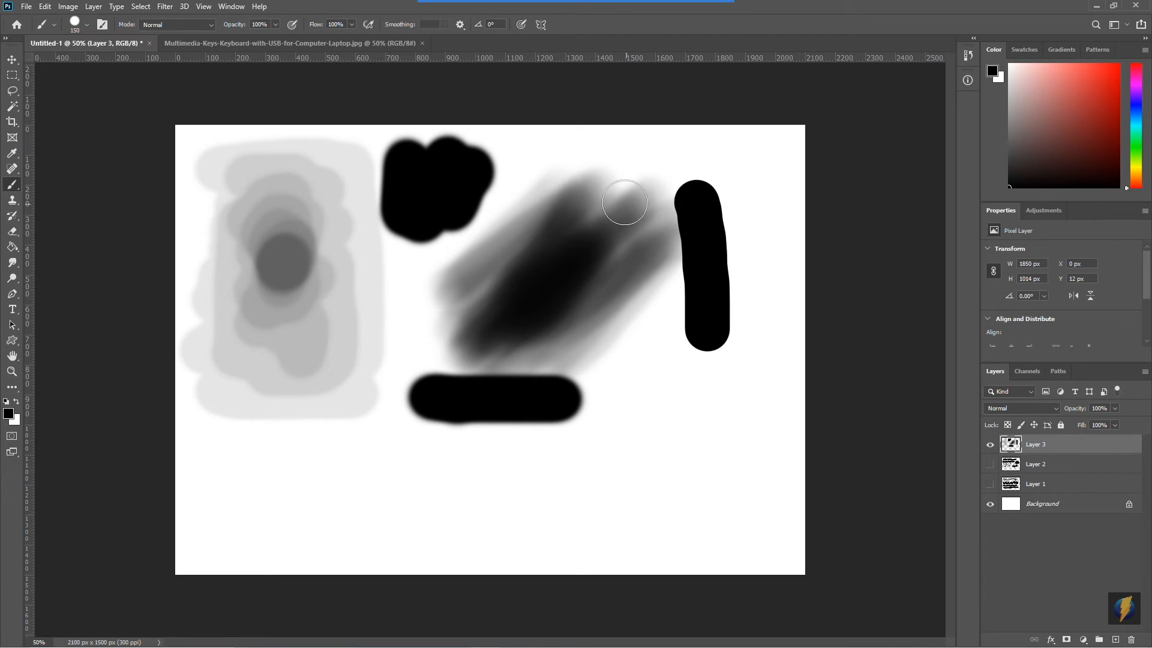
drag(625, 201, 625, 332)
drag(566, 213, 529, 312)
drag(303, 219, 306, 339)
- Flatten the brush tip into a narrow ellipse angled at 45° and paint long calligraphic strokes around the existing shapes
click(74, 23)
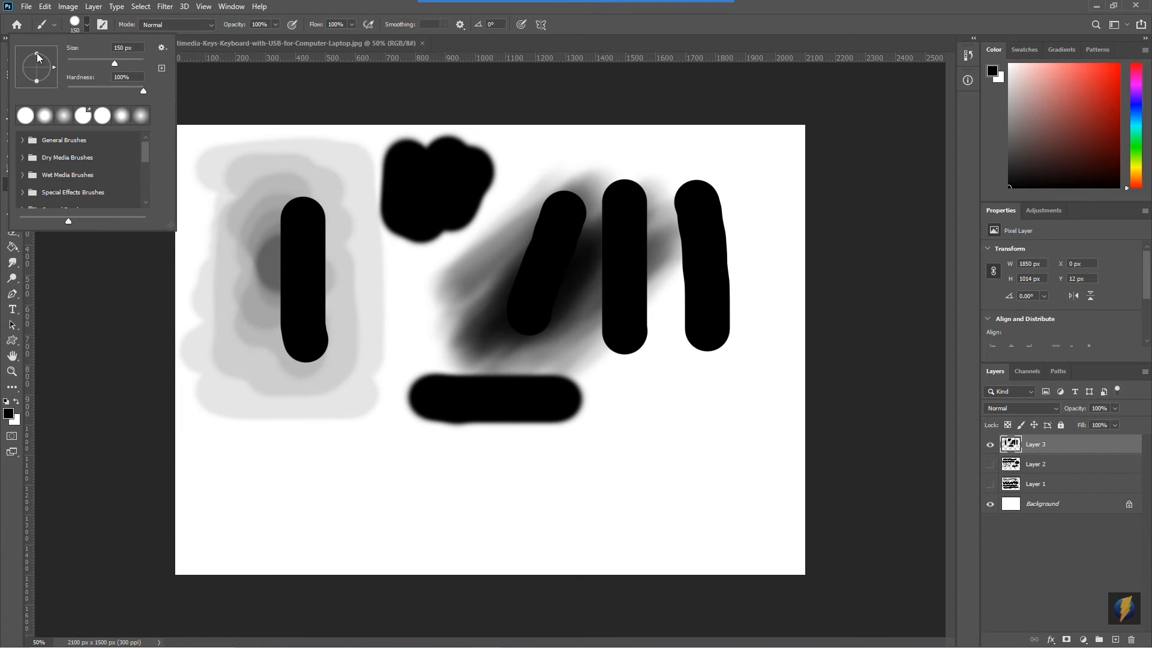
drag(37, 53, 40, 69)
drag(53, 68, 51, 54)
mouse_move(230, 404)
mouse_down()
mouse_move(305, 483)
mouse_move(394, 372)
mouse_move(456, 478)
mouse_move(613, 421)
mouse_move(671, 466)
mouse_move(754, 375)
mouse_move(756, 326)
mouse_move(612, 291)
mouse_move(448, 272)
mouse_move(330, 316)
mouse_move(296, 368)
mouse_move(183, 285)
mouse_move(202, 244)
mouse_move(337, 186)
mouse_move(359, 190)
mouse_up()
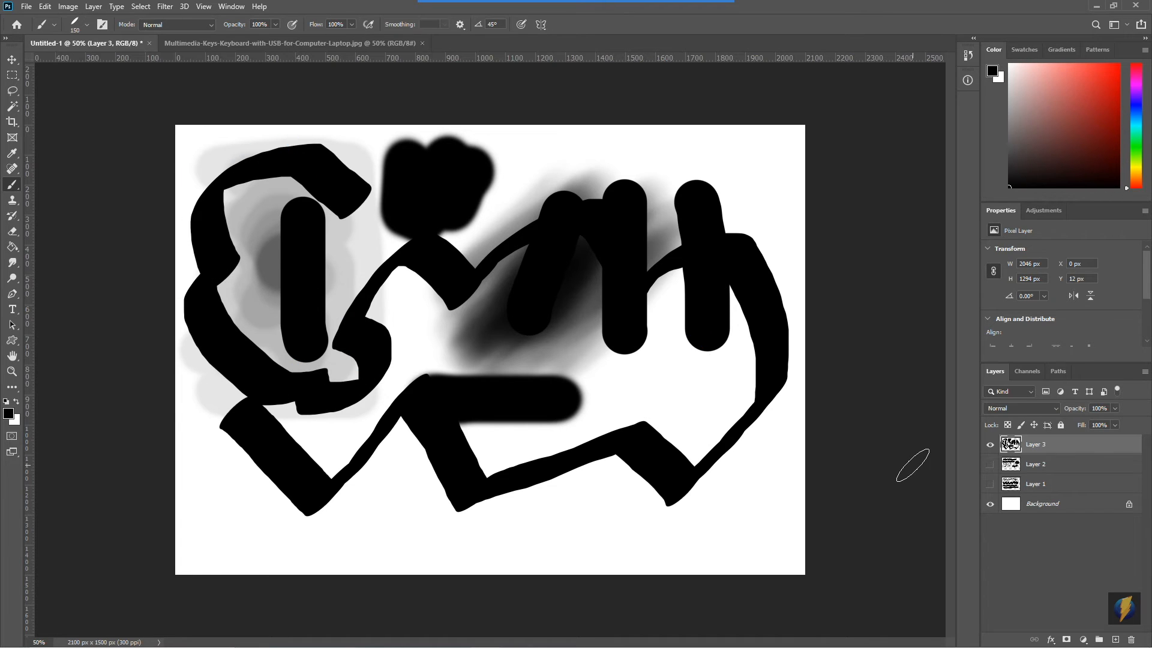
- Hide Layer 3, add a new layer, and reshape the brush tip back to round with an 87° angle
click(991, 445)
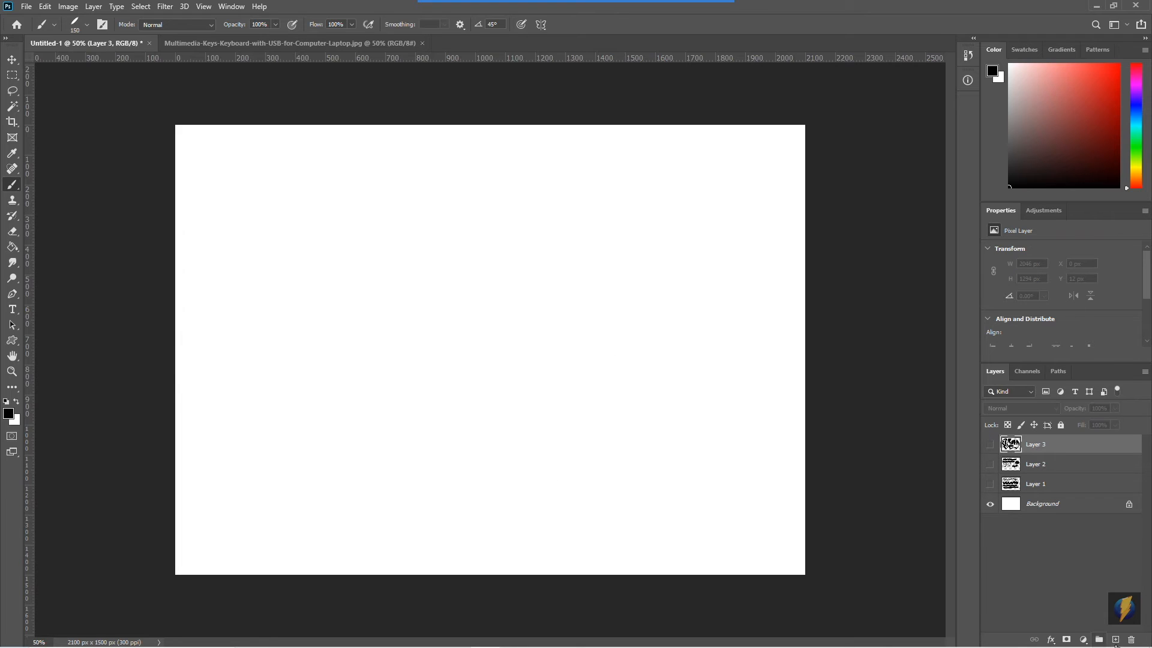
click(1116, 639)
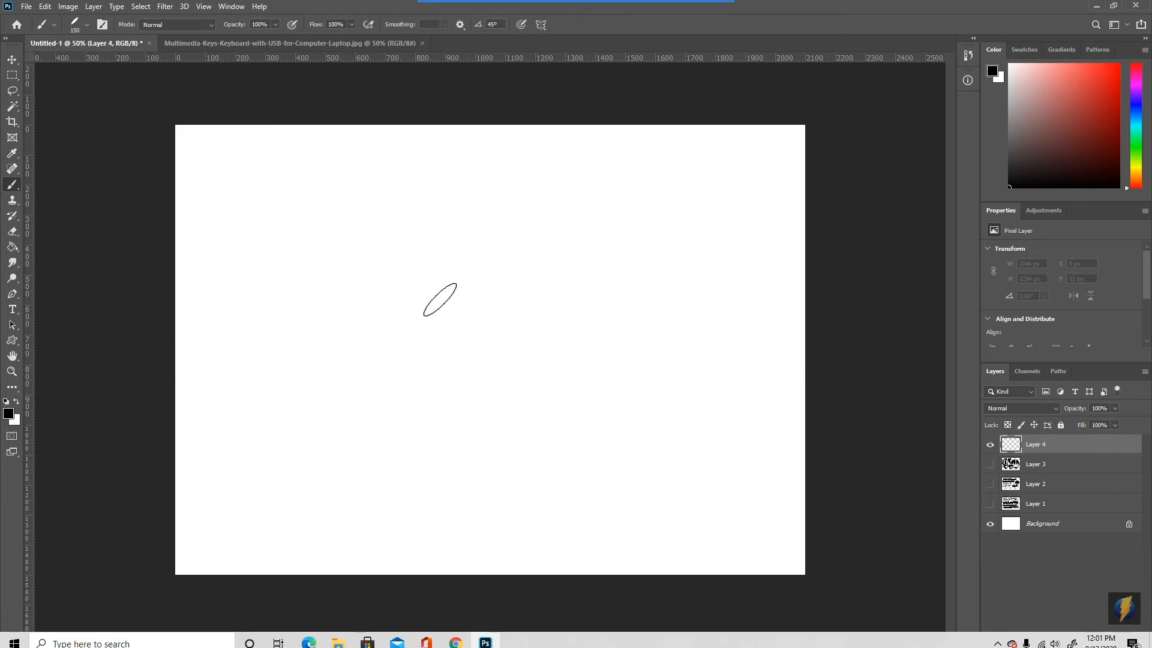
click(86, 26)
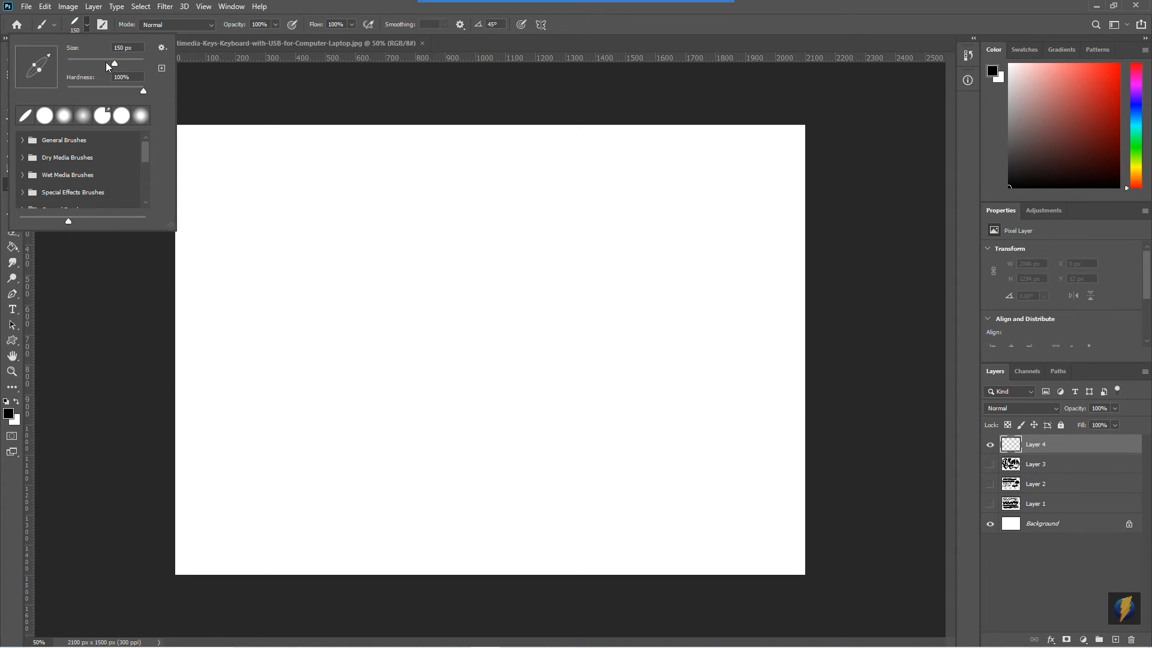
mouse_move(39, 70)
mouse_down()
mouse_move(55, 70)
mouse_move(37, 48)
mouse_up()
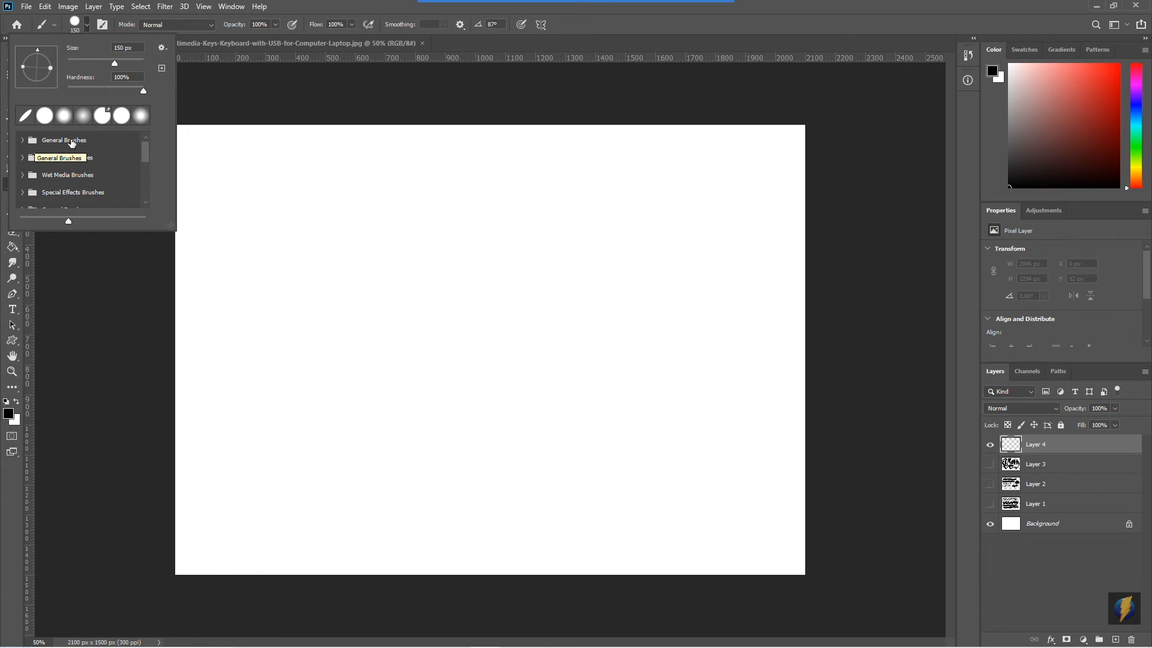
- Choose the Soft Round preset from General Brushes and paint a straight horizontal black stroke near the top of the new layer
click(22, 142)
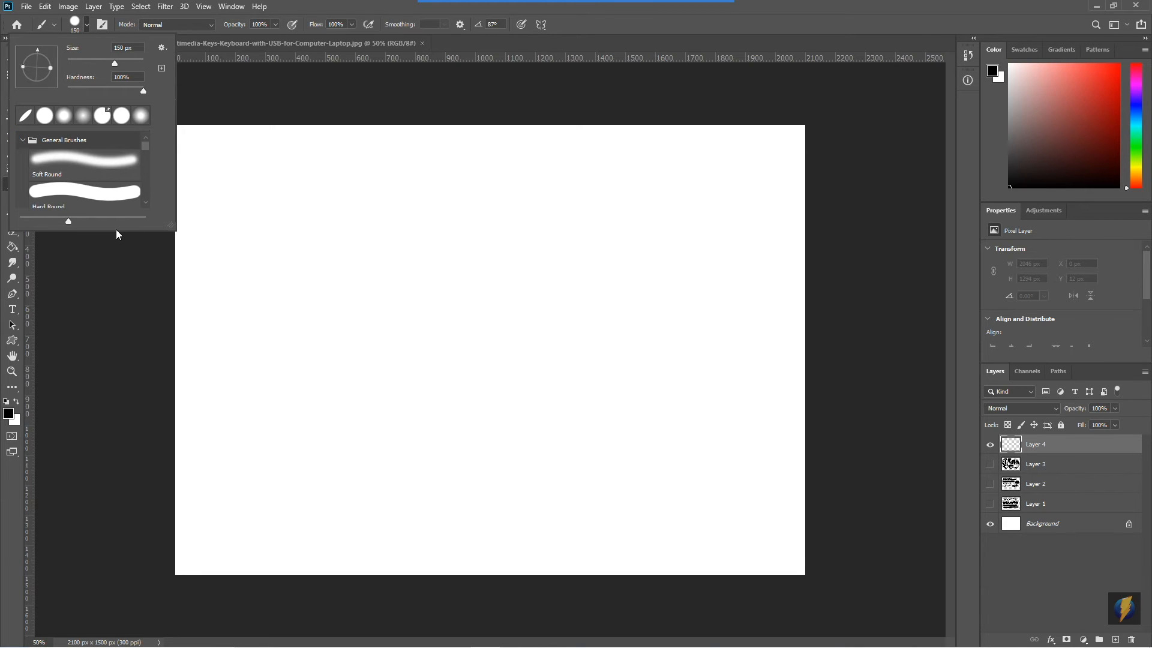
mouse_move(145, 143)
mouse_down()
mouse_move(146, 175)
mouse_move(141, 141)
mouse_up()
click(70, 159)
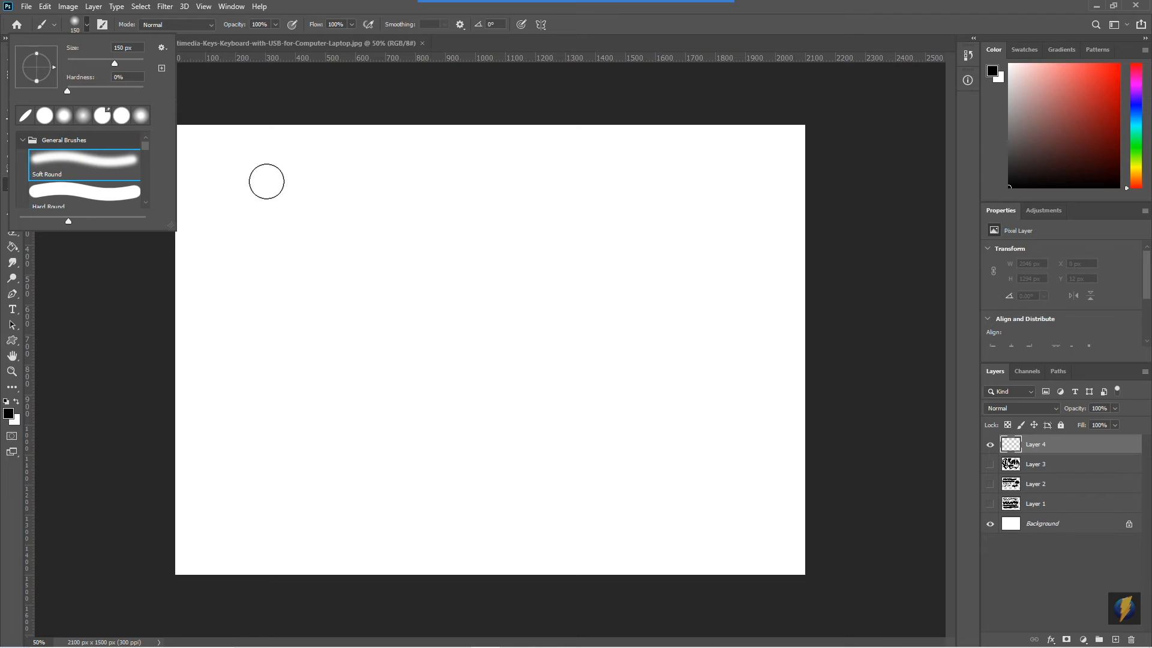
click(238, 174)
shift+click(501, 174)
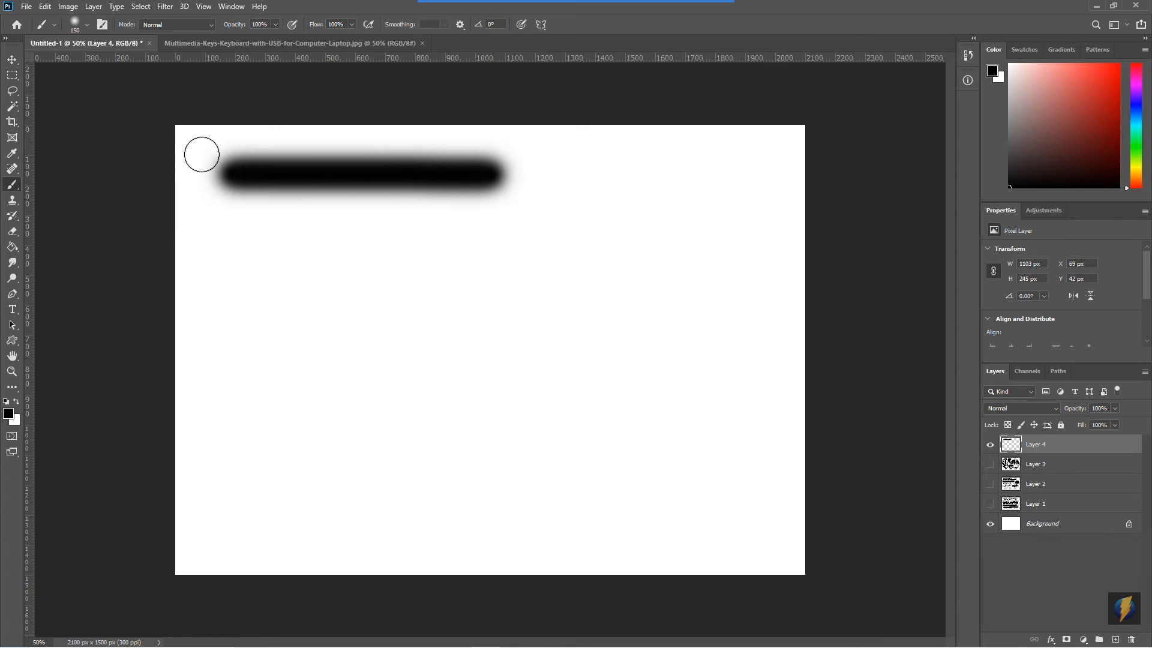
- Choose the Hard Round preset and paint a thick black stroke just below the soft horizontal one
click(80, 23)
click(79, 196)
drag(238, 230, 478, 246)
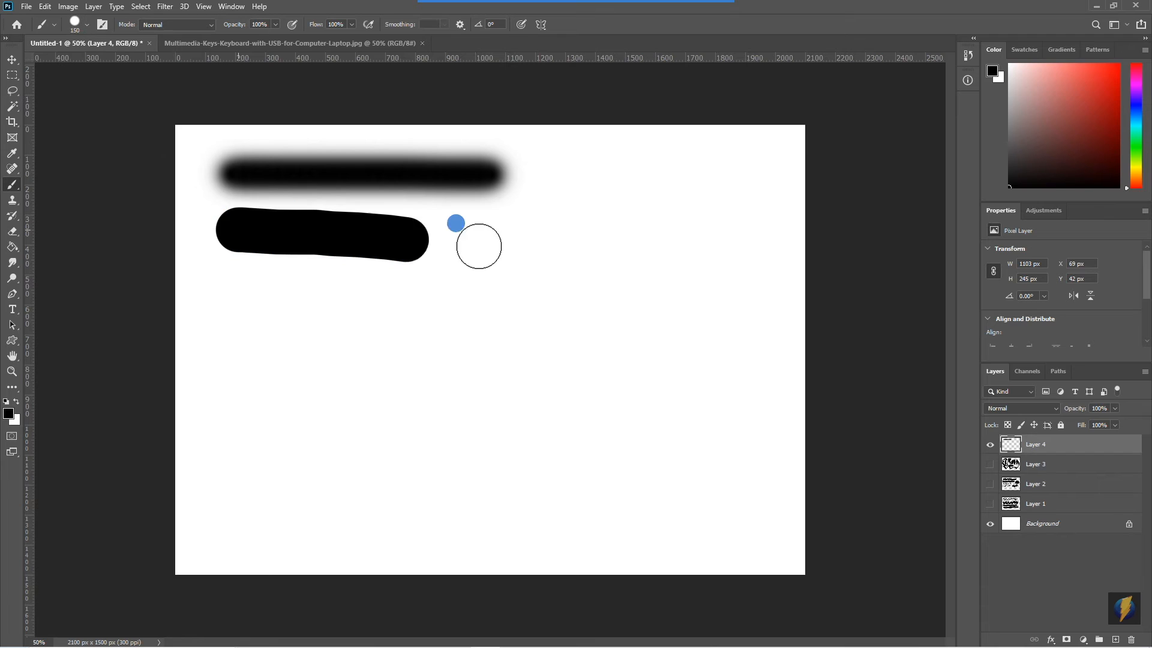
- Choose the Soft Round Pressure Opacity preset and paint a soft horizontal stroke beneath the hard-edged one
click(81, 22)
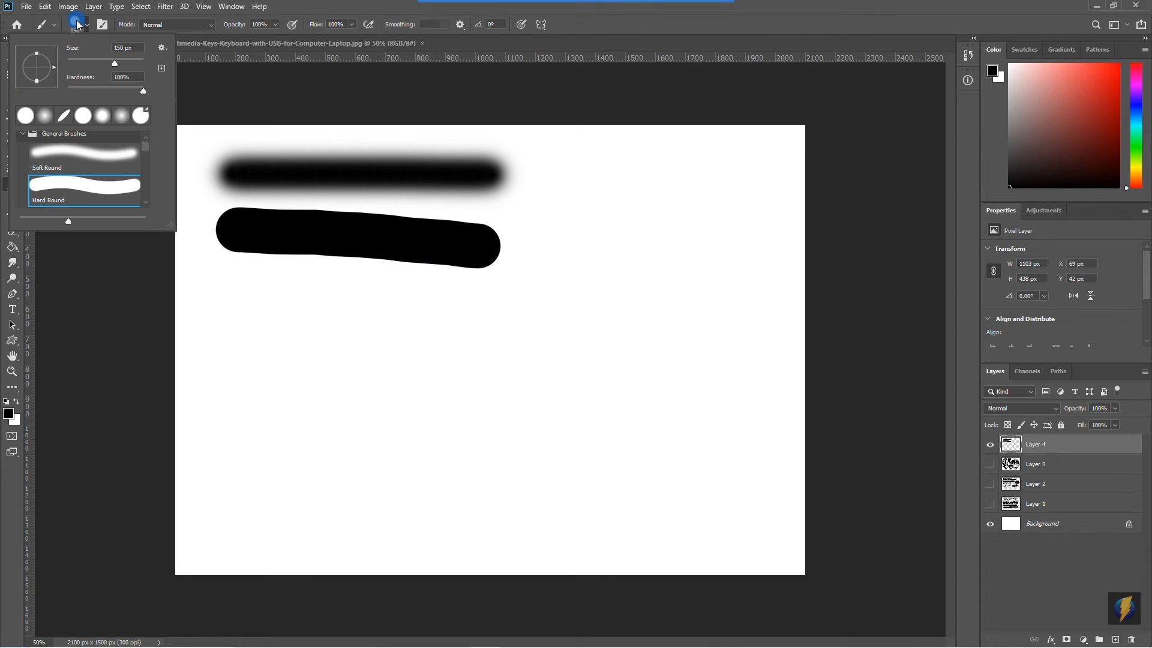
drag(141, 150, 145, 157)
click(95, 180)
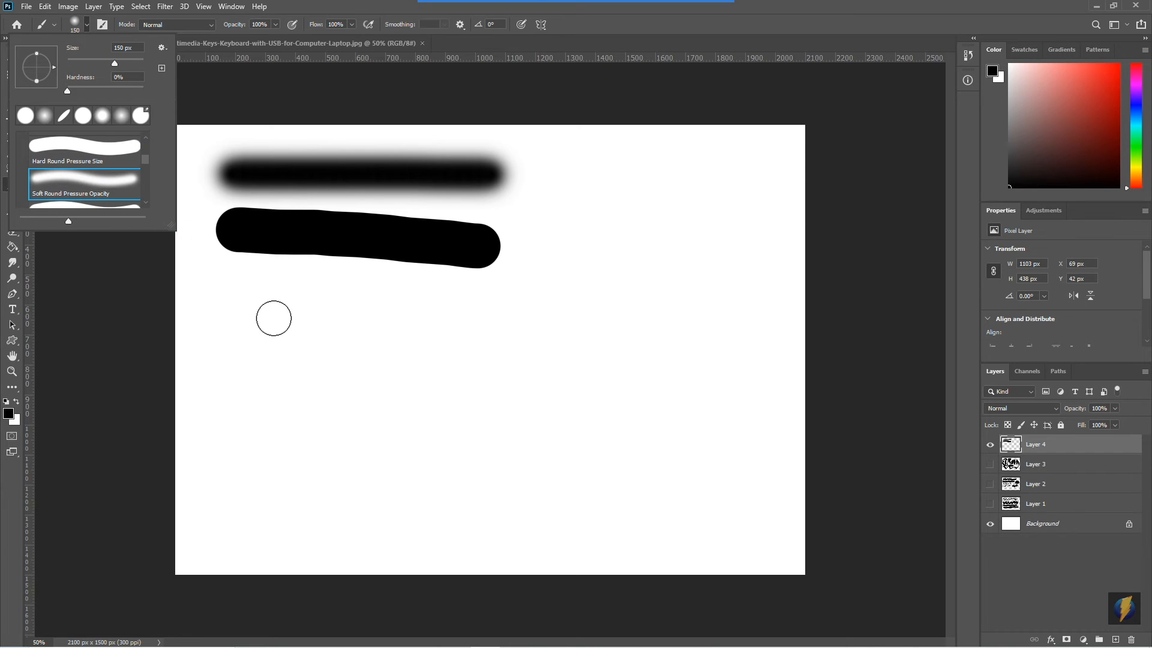
drag(207, 291, 398, 300)
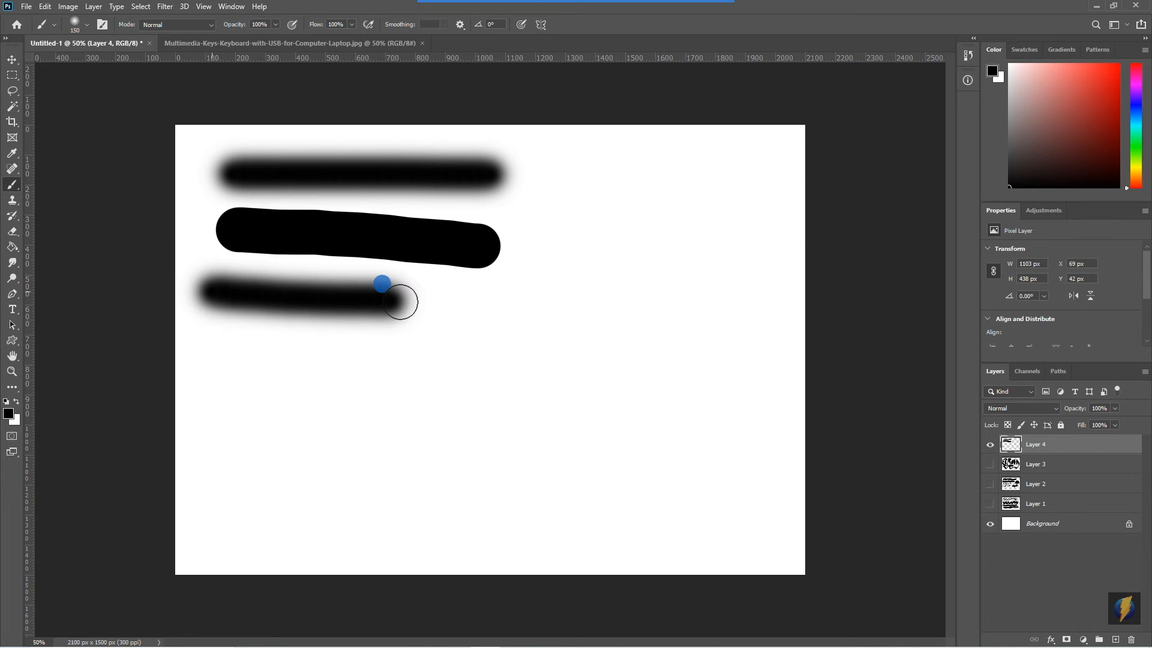
- Choose KYLE Ultimate Pencil Hard from Dry Media Brushes and paint a thin line below the existing strokes
click(86, 25)
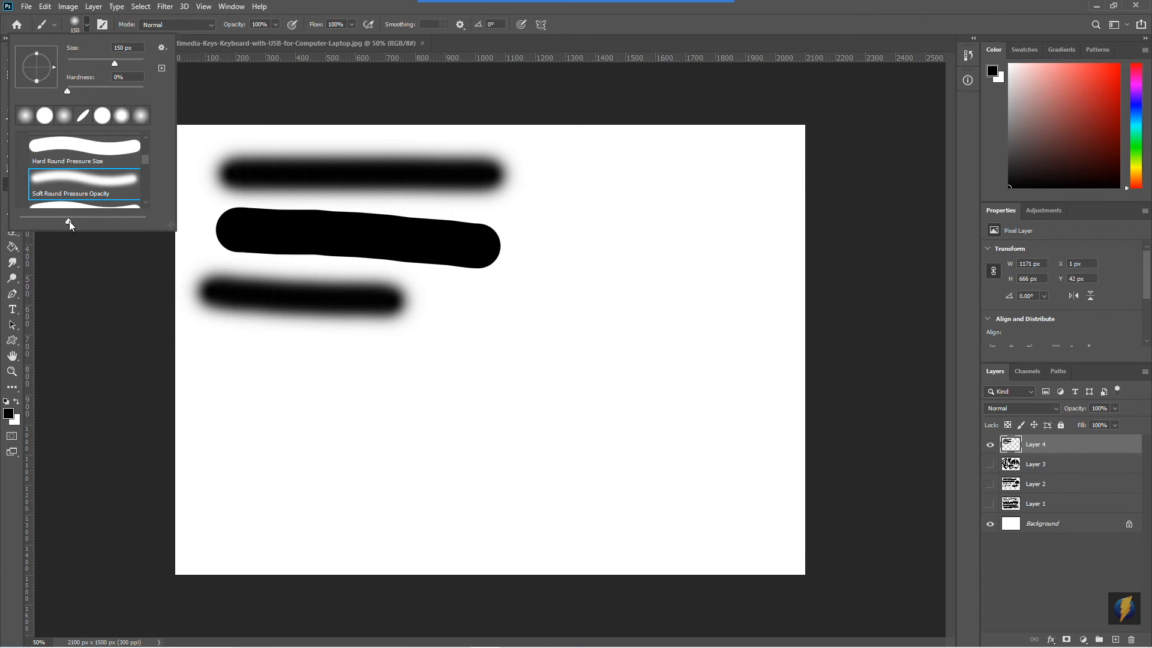
drag(145, 159, 143, 178)
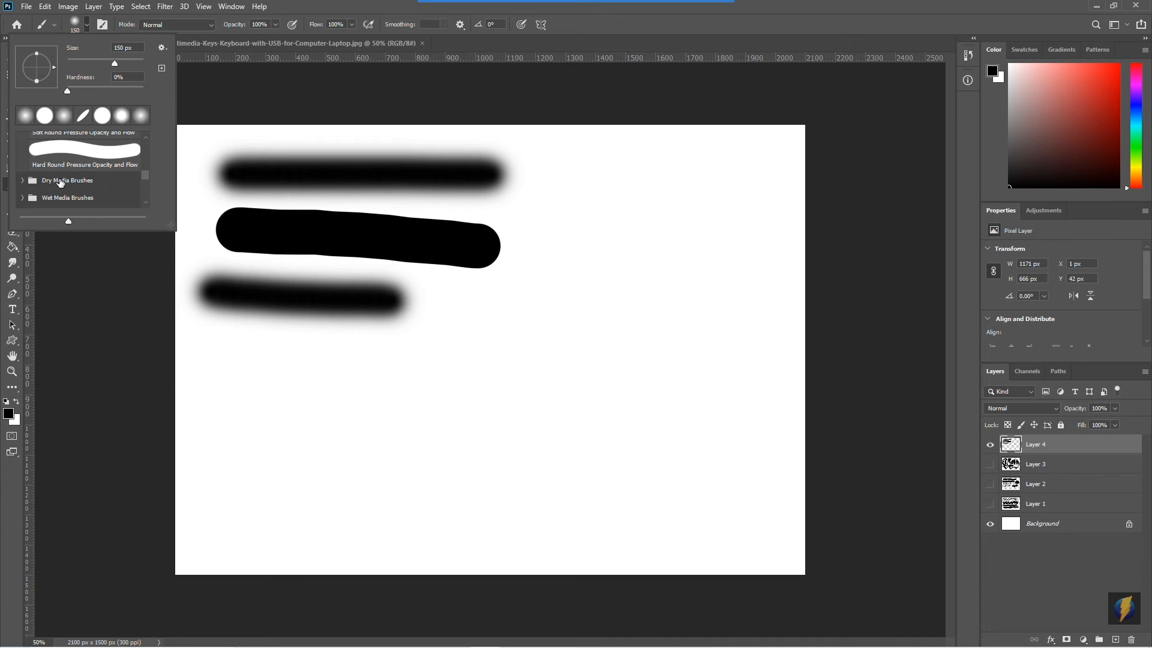
click(22, 180)
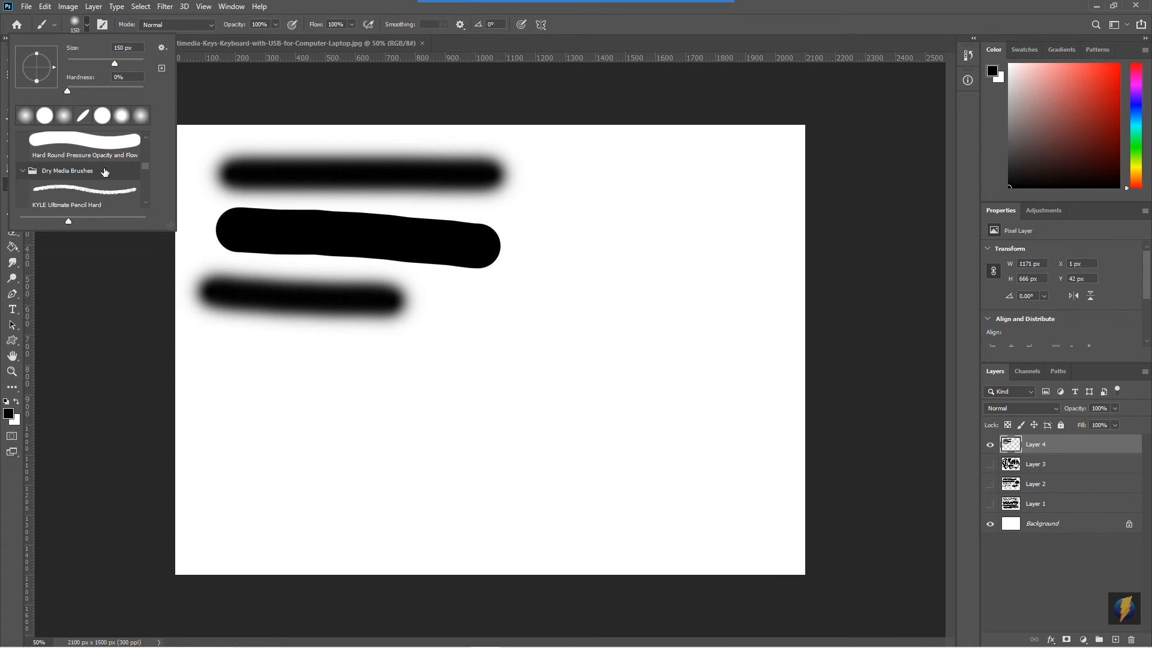
scroll(100, 185, down, 1)
click(93, 167)
drag(230, 344, 444, 357)
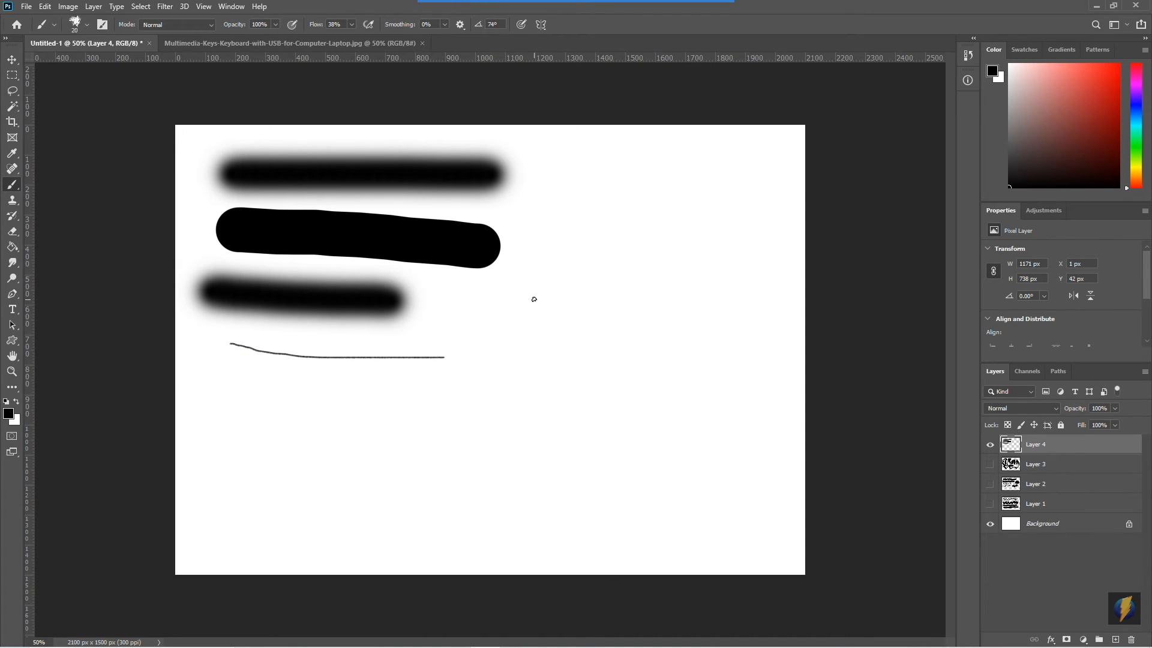
- Enlarge the pencil brush to 100 px and paint two textured strokes on the empty right side of the canvas
key(bracketright)
key(bracketright)
key(bracketright)
key(bracketright)
key(bracketright)
key(bracketright)
key(bracketright)
key(bracketright)
mouse_move(528, 217)
mouse_down()
mouse_move(730, 218)
mouse_move(731, 242)
mouse_up()
- Enlarge the pencil brush to 175 px and paint two thicker textured strokes below the previous pair, the second one straight
key(bracketright)
key(bracketright)
key(bracketright)
drag(489, 349, 678, 345)
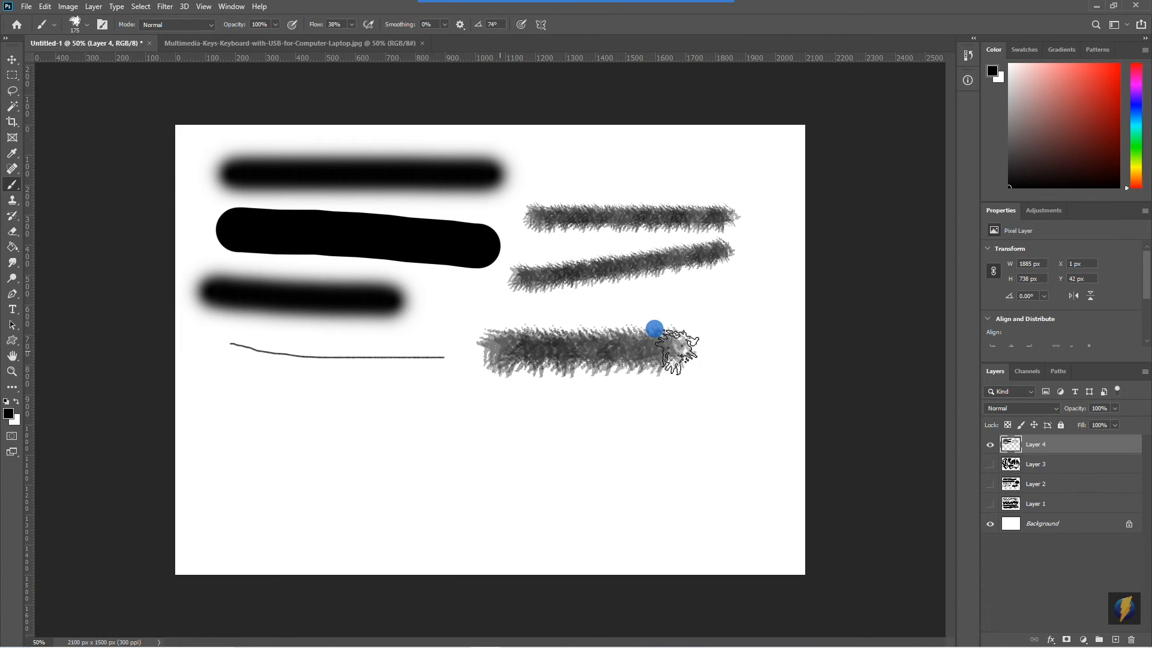
click(517, 409)
shift+click(723, 431)
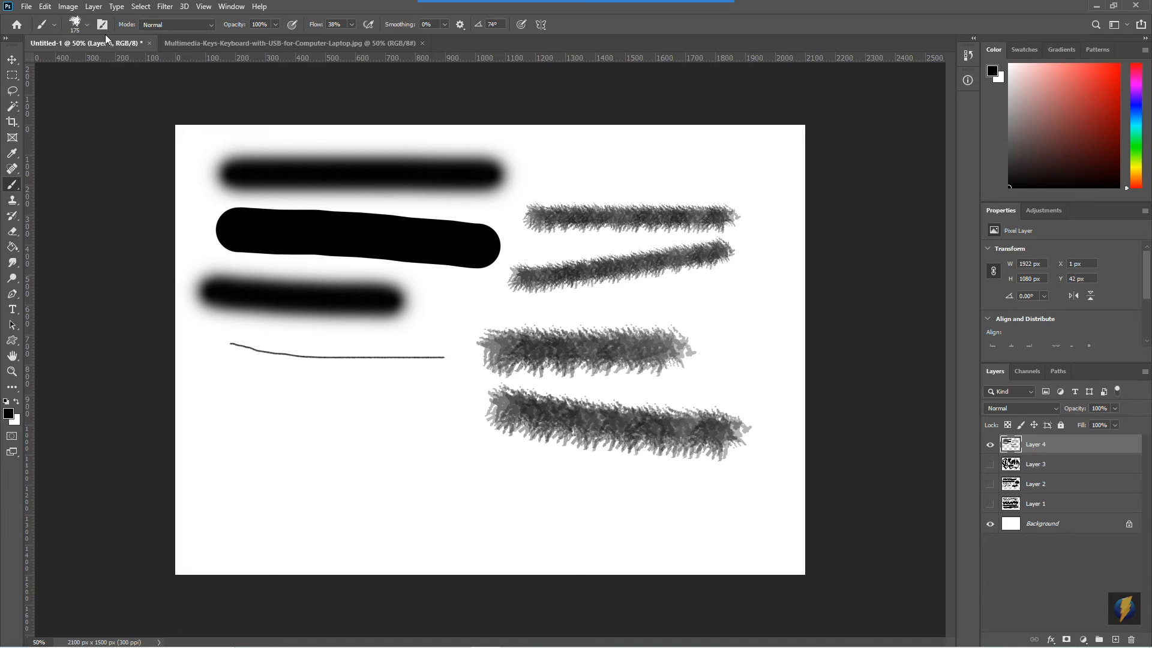
- Return to the round General Brushes and paint a thick hard stroke low on the canvas with a short soft stroke beside it
click(86, 24)
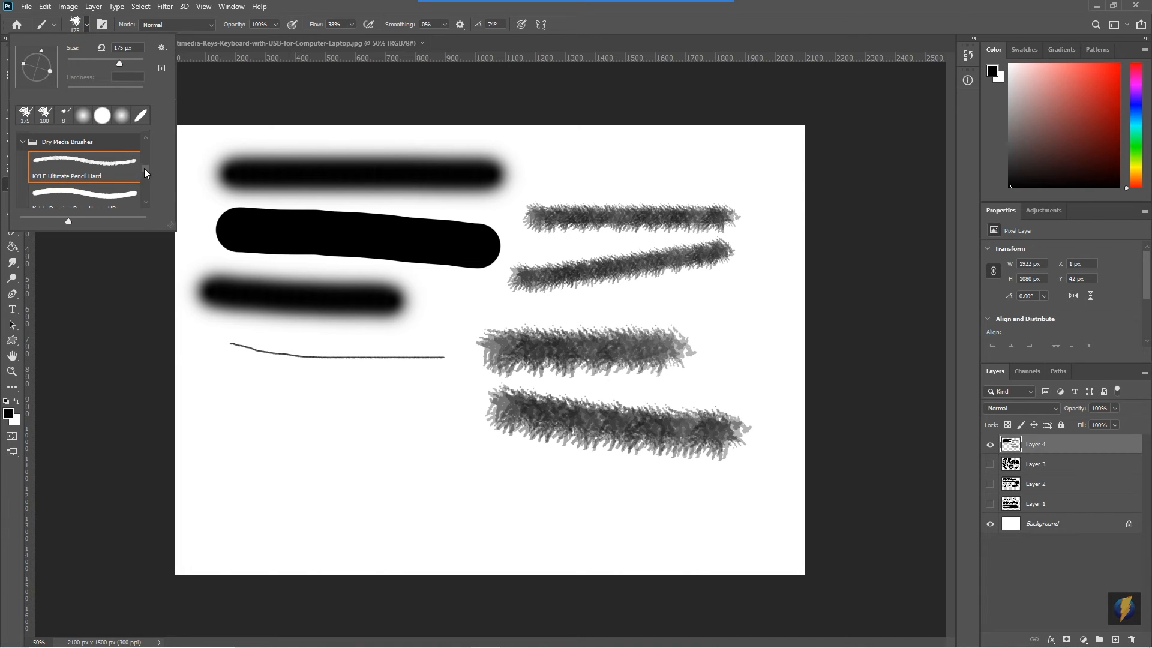
drag(145, 173, 144, 141)
click(72, 185)
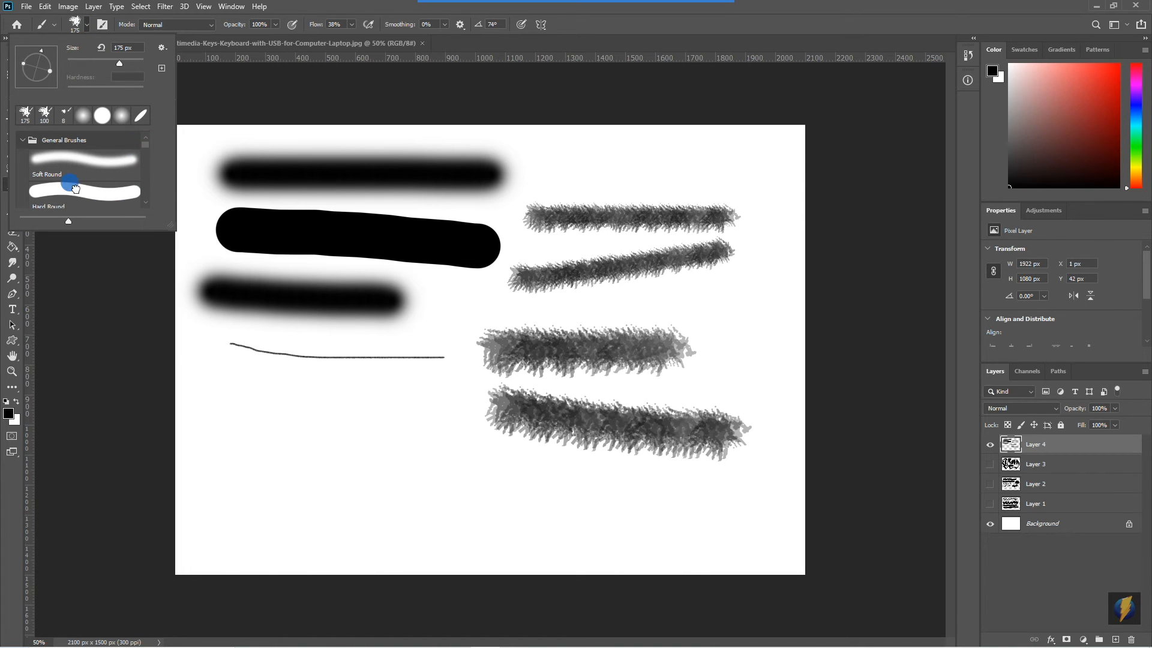
drag(255, 423, 382, 436)
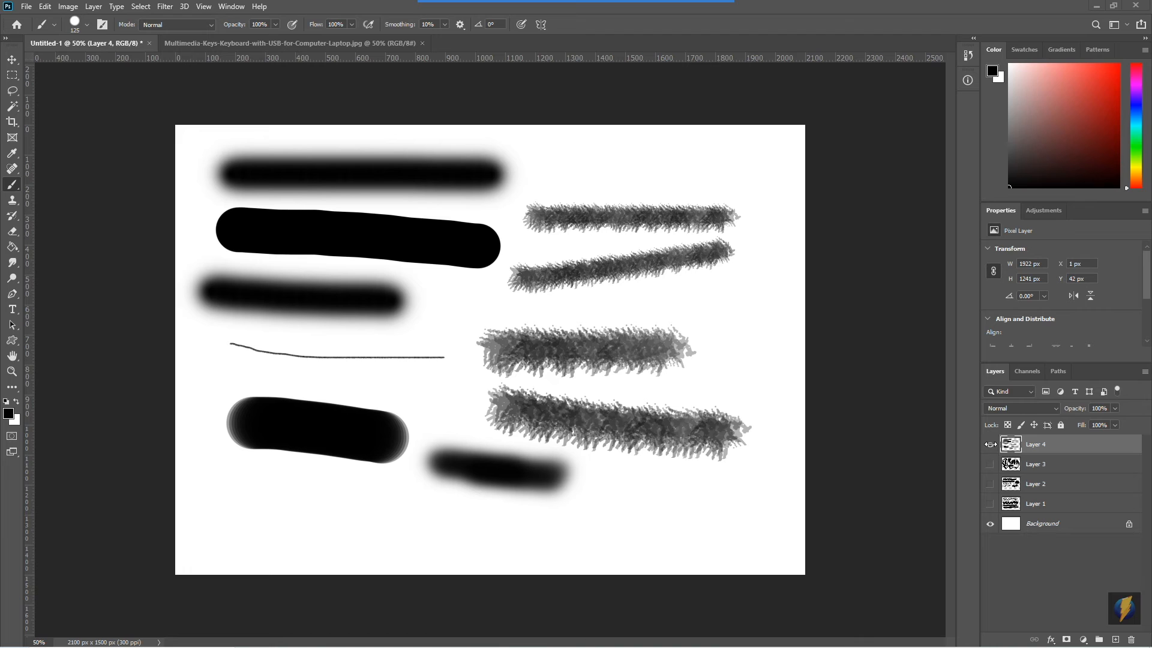
- Hide Layer 4 and add a new empty layer above it
click(990, 444)
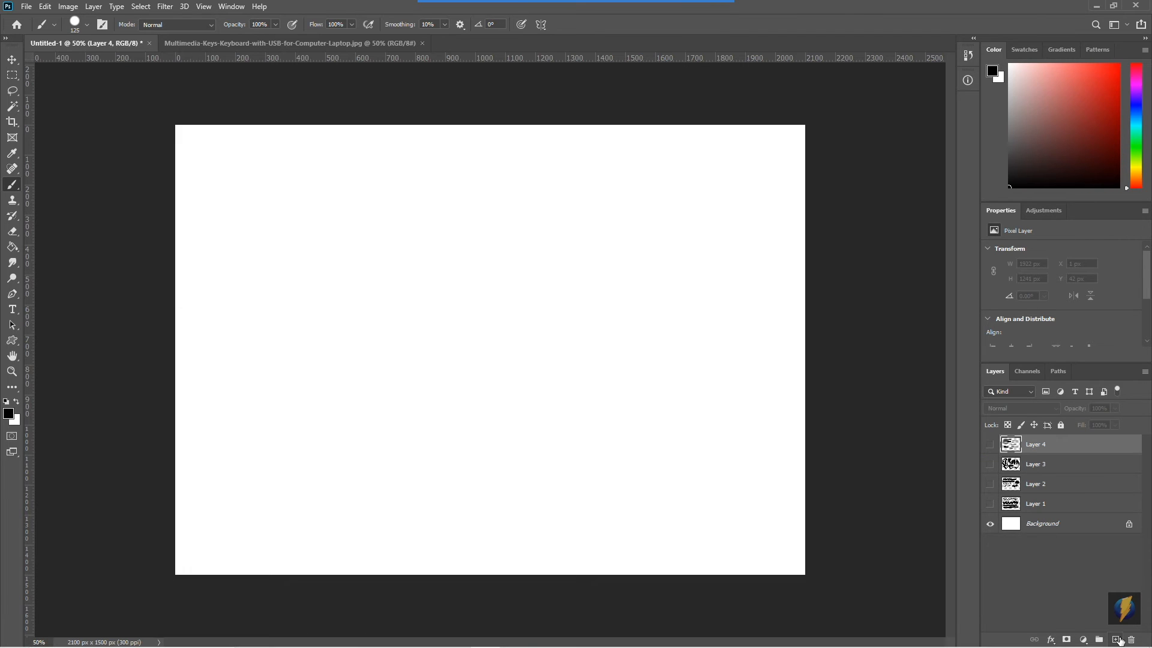
key(ctrl+shift+alt+n)
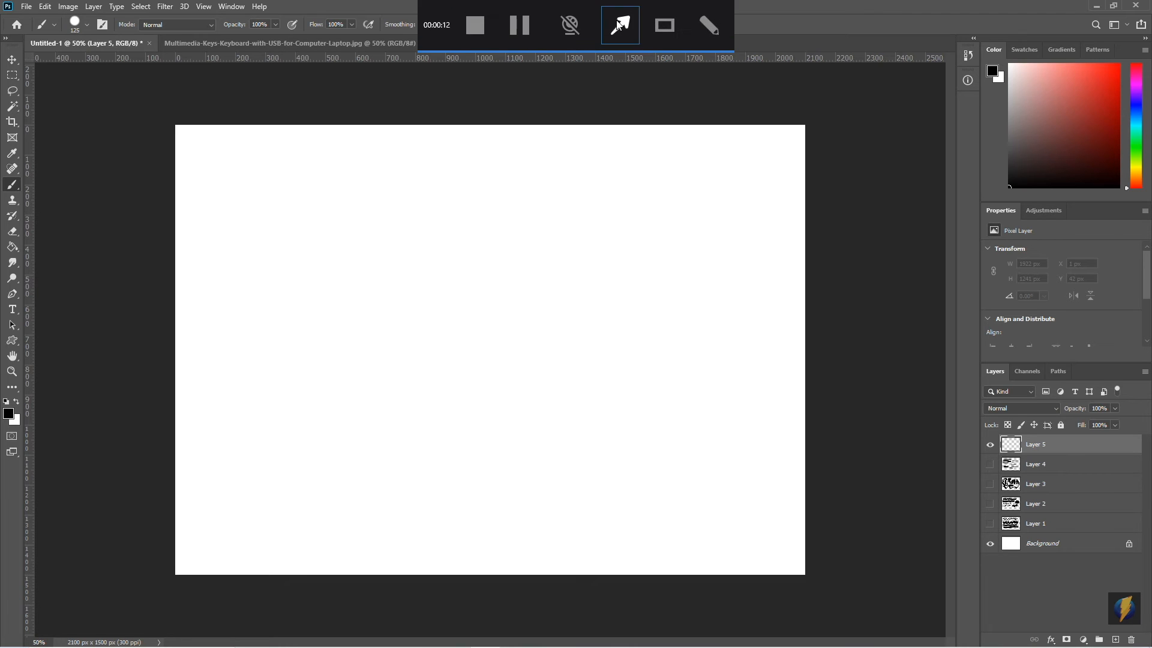
drag(79, 236, 105, 38)
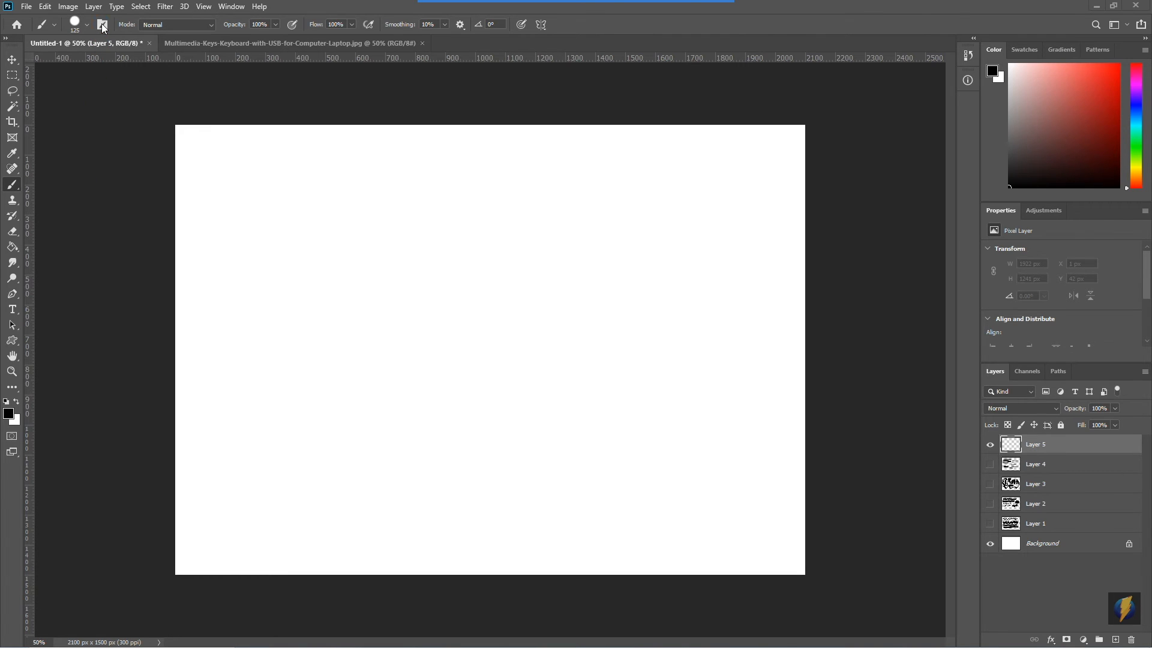
- Display the detailed brush settings, view the brush preset groups, and return to the tip shape options
click(103, 25)
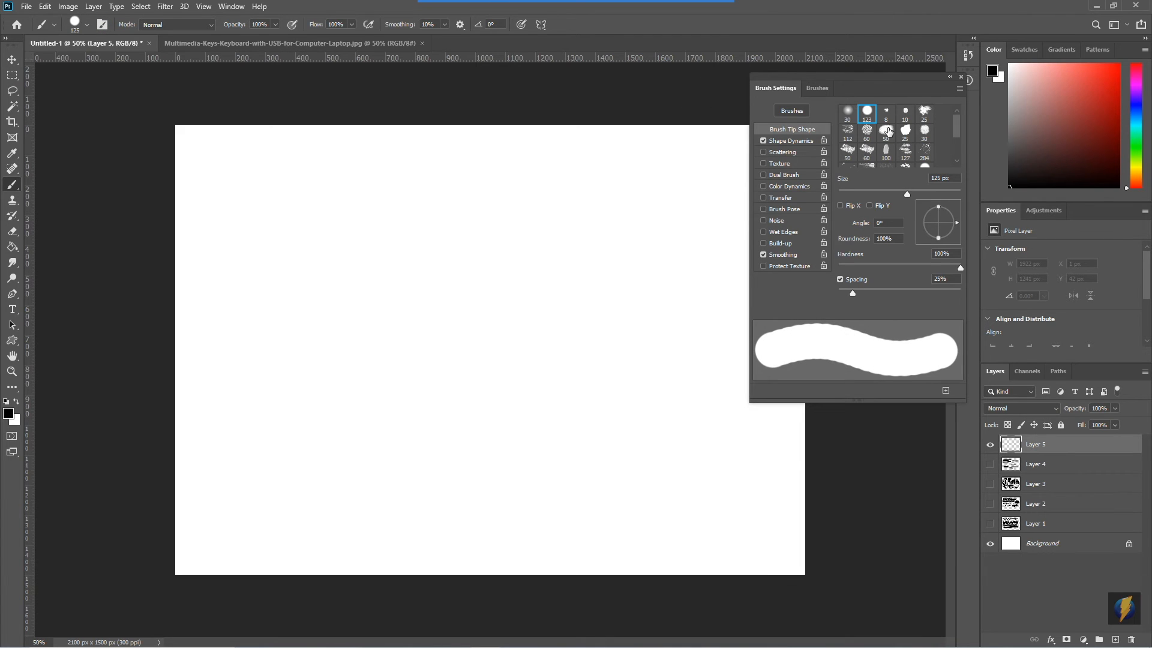
click(819, 87)
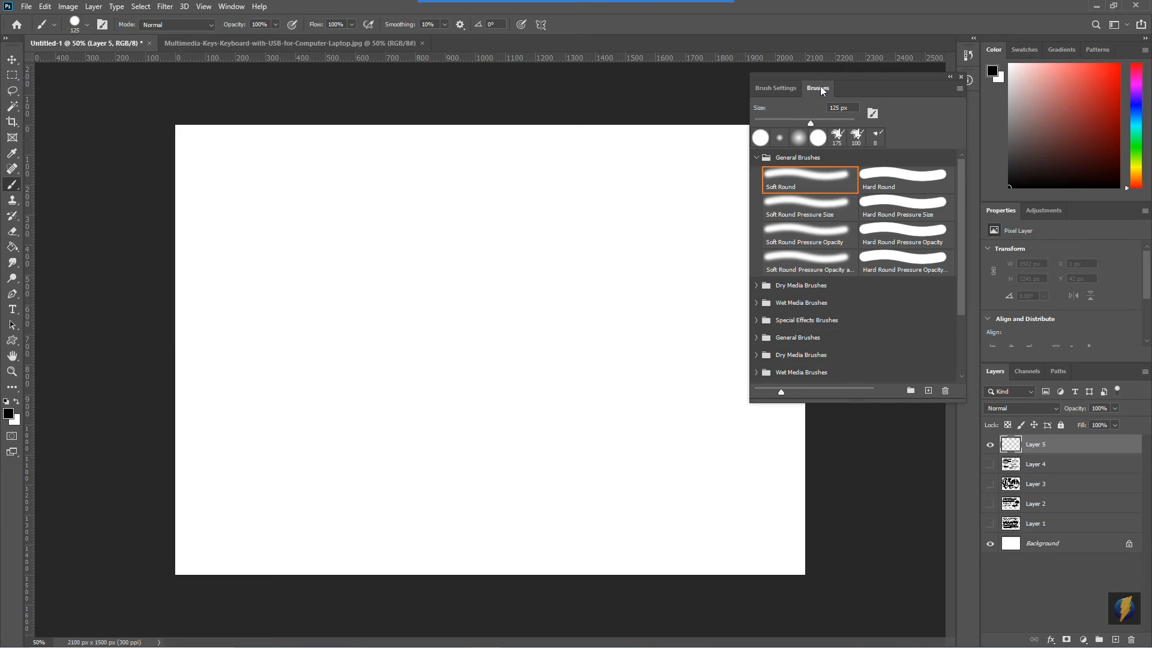
click(778, 88)
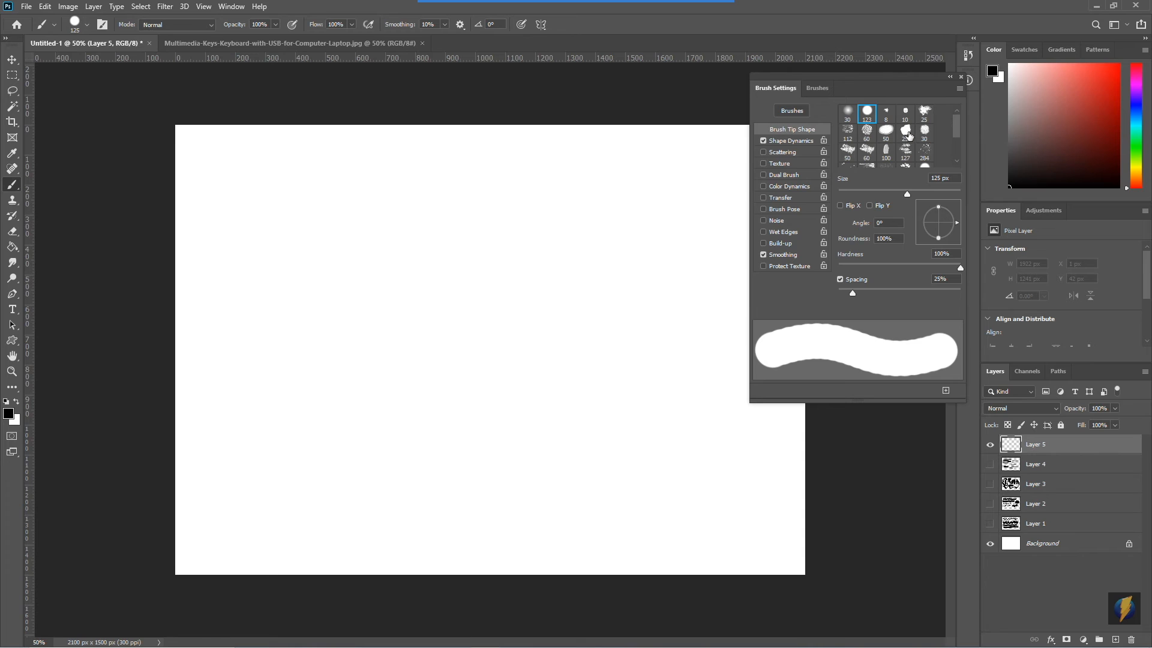
- Paint one stroke with the 30 px soft tip and another below it with the 123 px hard round tip
click(847, 112)
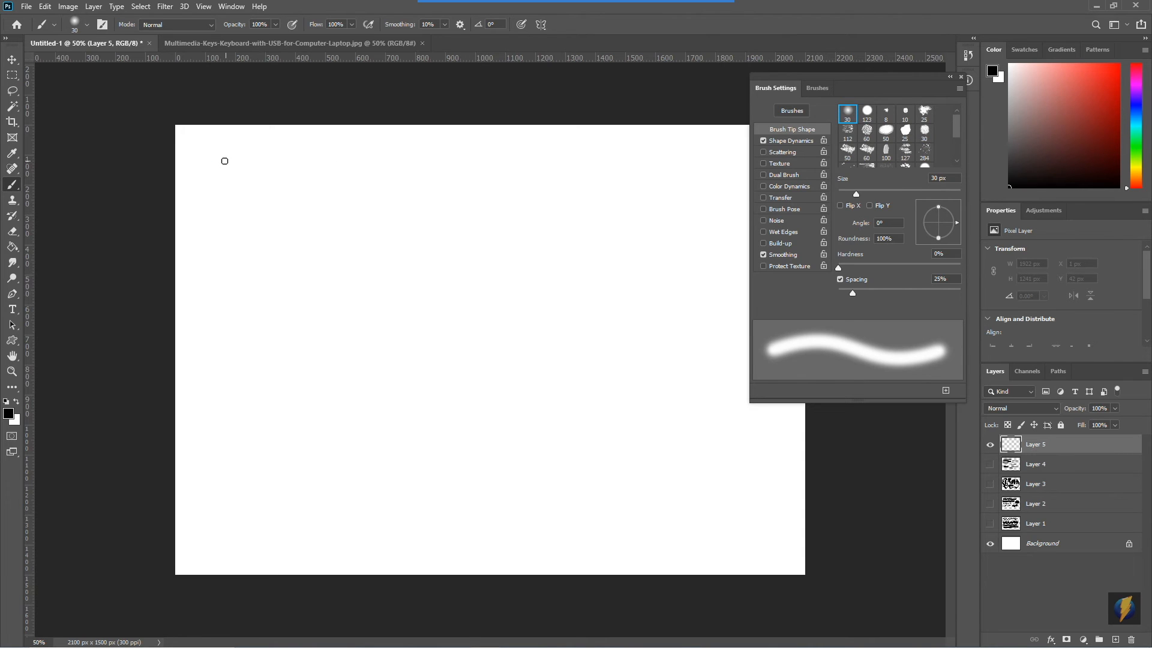
drag(224, 161, 373, 155)
click(867, 112)
mouse_move(221, 199)
mouse_down()
mouse_move(360, 198)
mouse_move(349, 198)
mouse_up()
- Paint a thin stroke with the 8 px tip and another beneath it with the 25 px textured tip
click(886, 112)
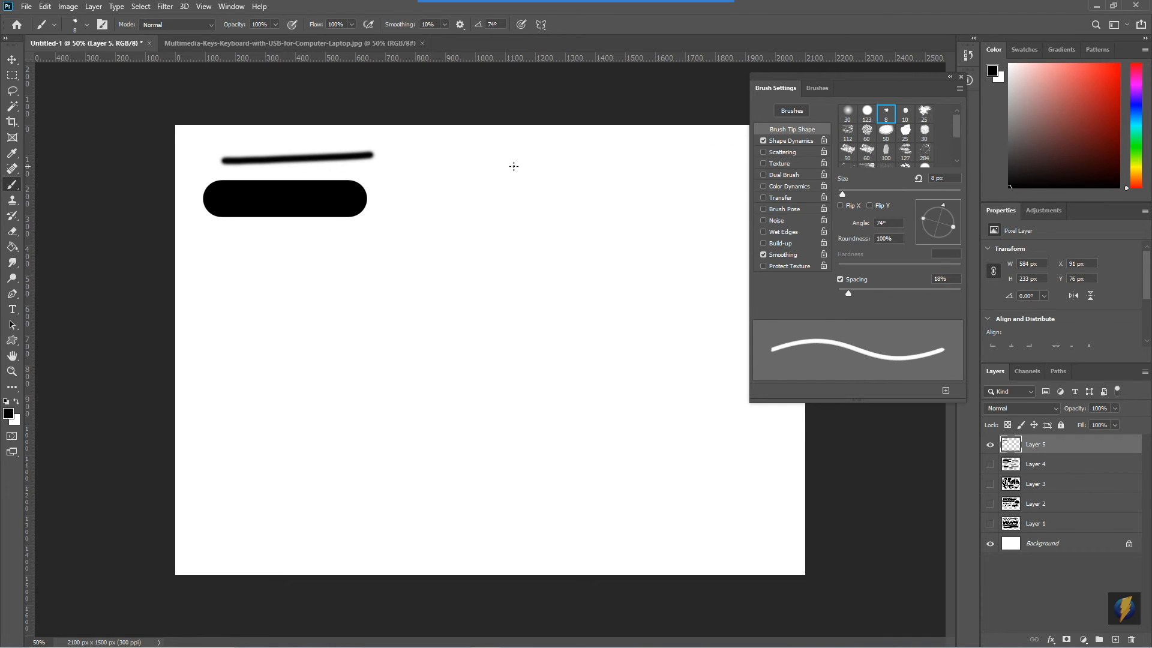
drag(416, 164, 548, 162)
click(926, 120)
drag(422, 202, 529, 198)
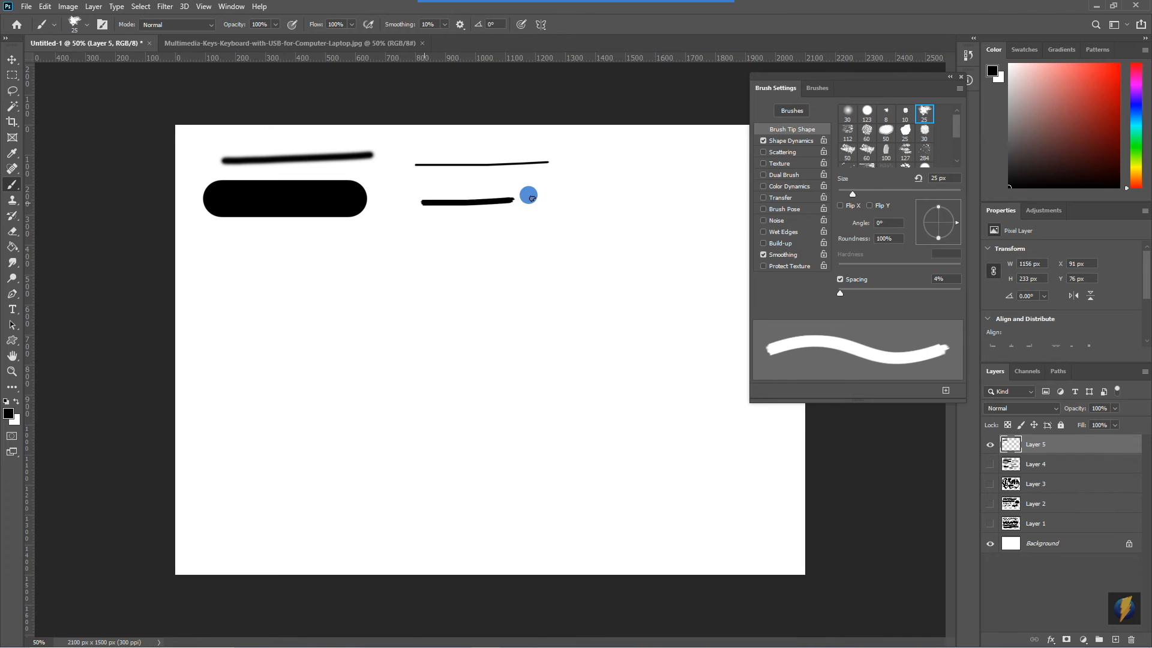
- Browse the tip list, reselect the 123 px hard round tip, and paint a slightly rising stroke below the thick one
scroll(916, 148, down, 1)
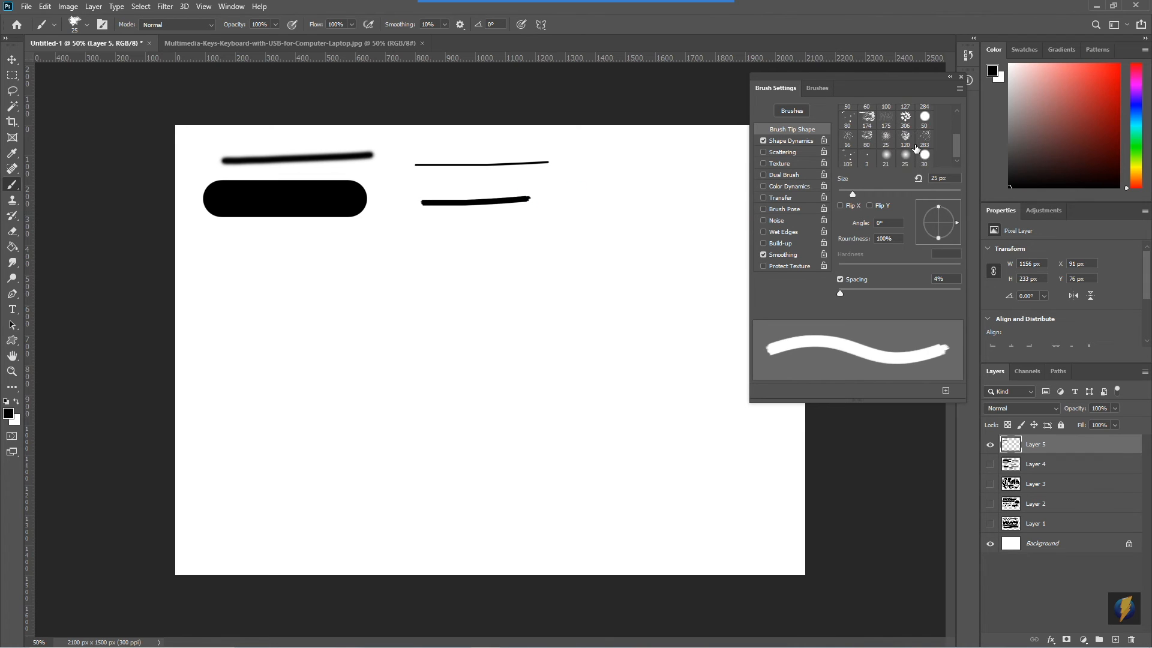
scroll(916, 150, up, 1)
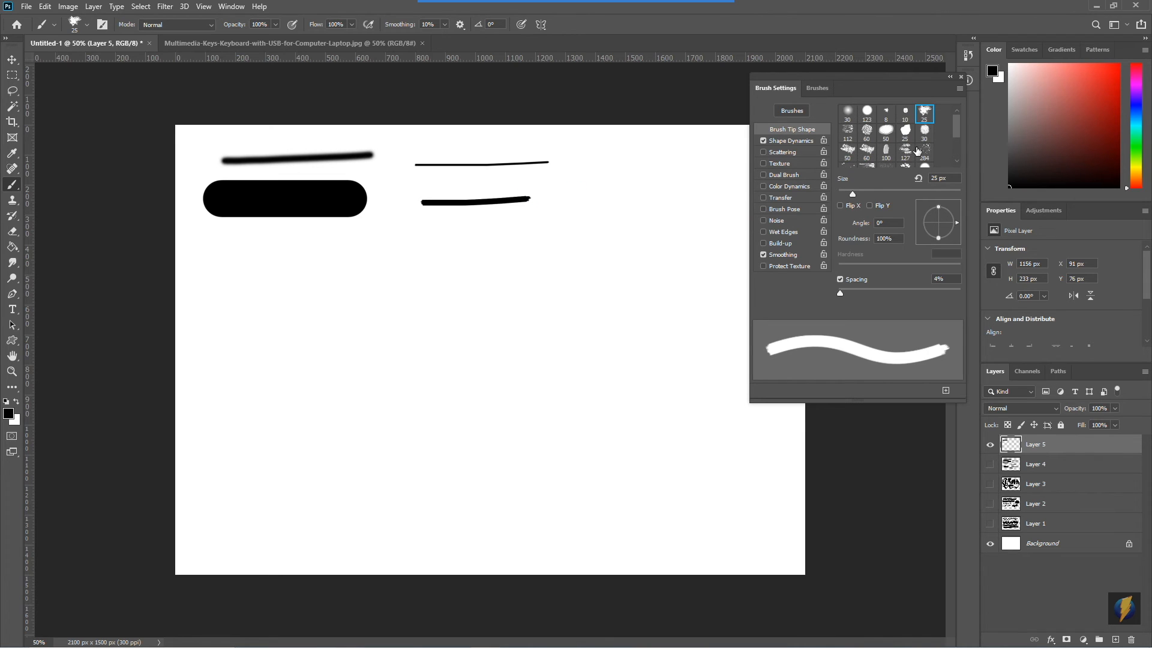
click(867, 112)
drag(232, 251, 353, 235)
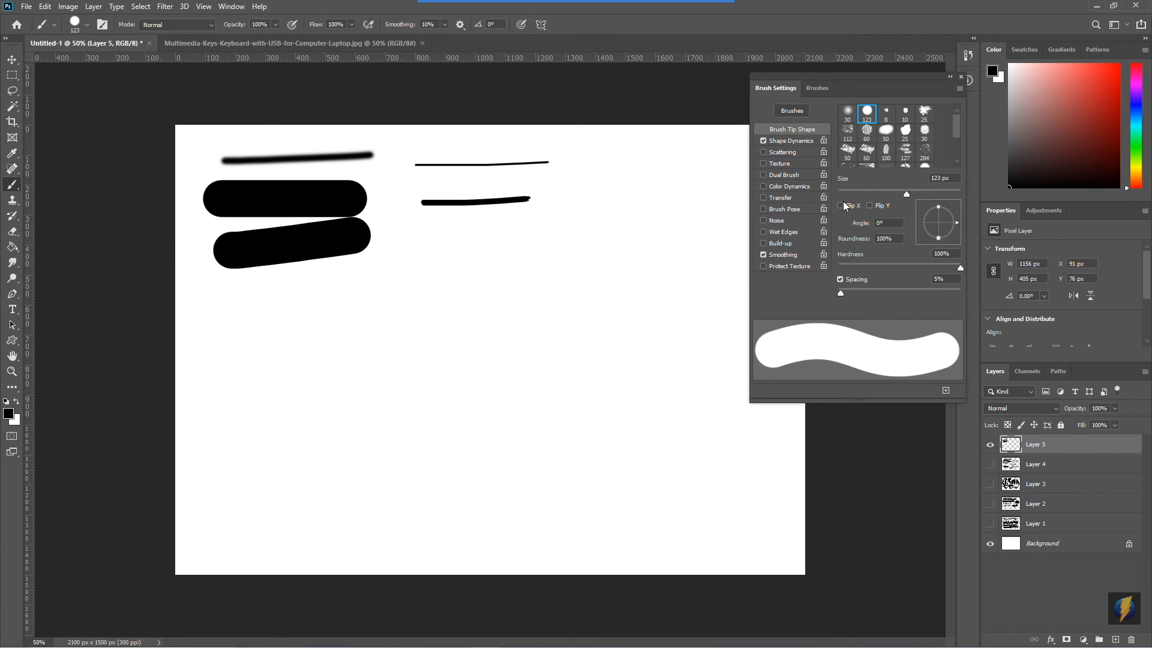
- Reduce the tip size to 38 px and paint a short stroke, then enlarge the tip and paint a thicker one
drag(907, 195, 861, 195)
drag(420, 235, 479, 236)
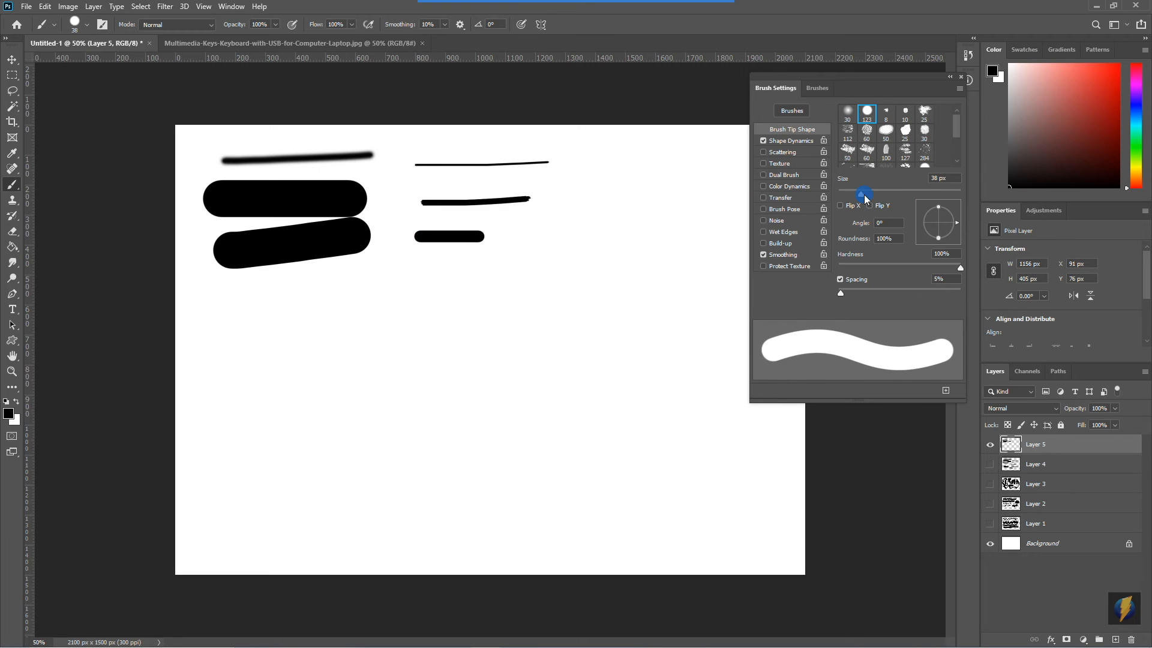
drag(860, 195, 881, 195)
drag(576, 199, 639, 198)
- Paint a short thick stroke at 147 px near the canvas's upper edge and a thinner one at 56 px
drag(882, 194, 914, 194)
drag(625, 165, 683, 165)
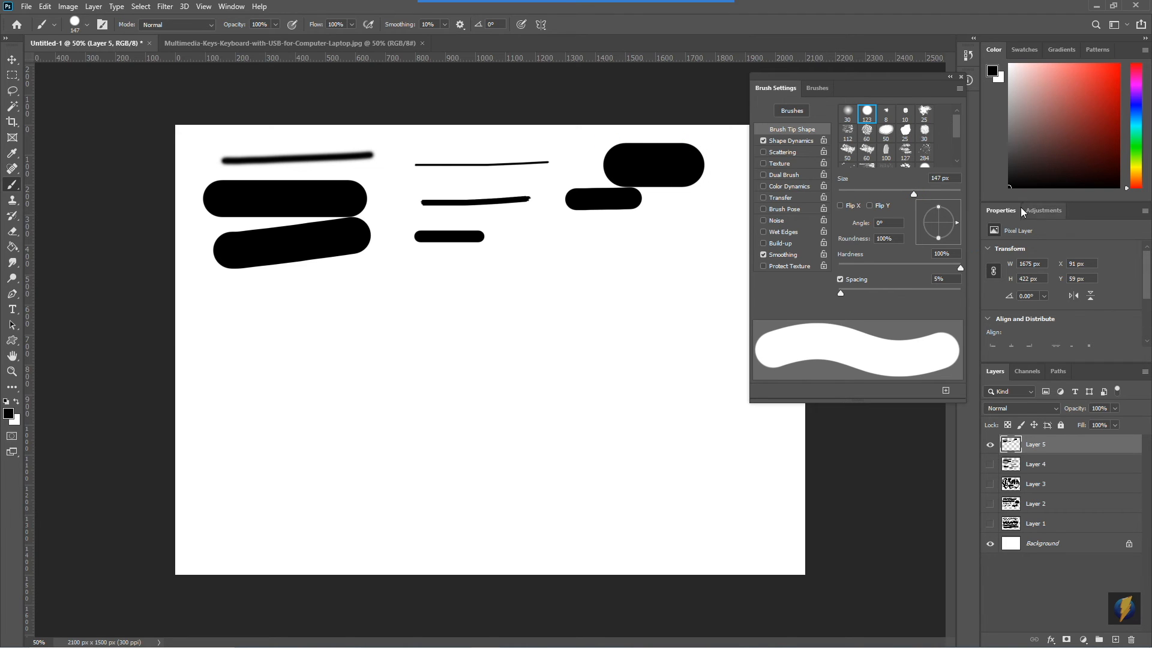
drag(914, 194, 871, 195)
drag(515, 236, 578, 235)
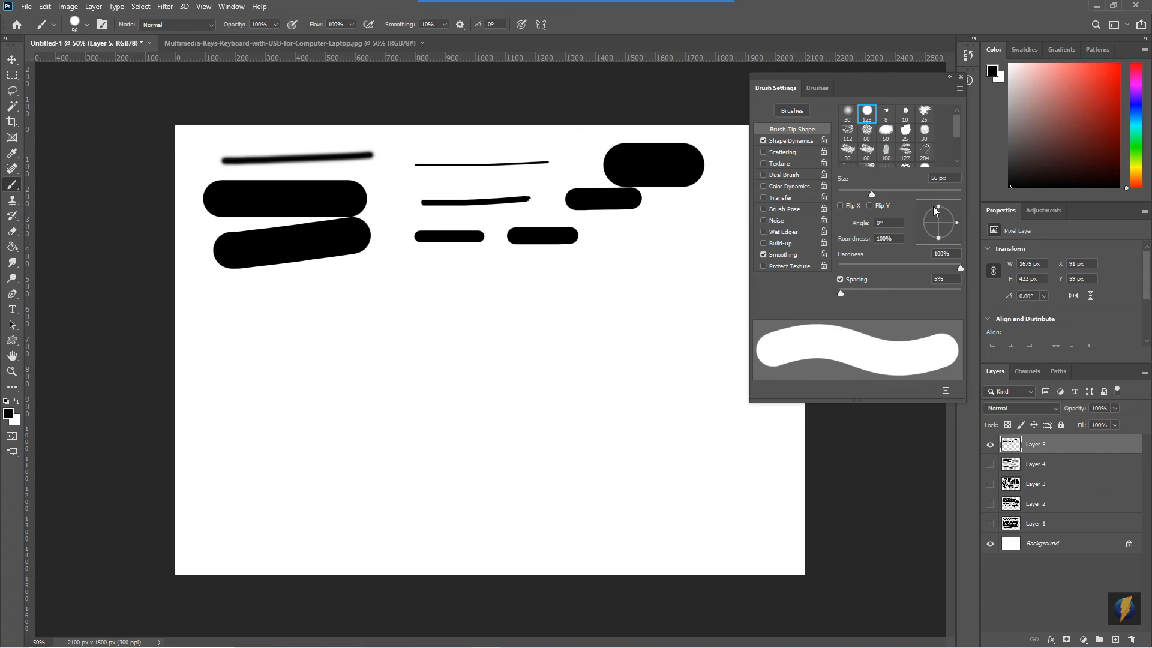
- Flatten the tip to 12% roundness at 63°, paint a long calligraphic zigzag, and restore the tip to 100% roundness at 89°
drag(939, 210, 940, 226)
mouse_move(190, 332)
mouse_down()
mouse_move(226, 285)
mouse_move(221, 336)
mouse_move(283, 316)
mouse_move(283, 288)
mouse_move(348, 287)
mouse_move(394, 311)
mouse_move(553, 260)
mouse_move(614, 258)
mouse_move(669, 233)
mouse_up()
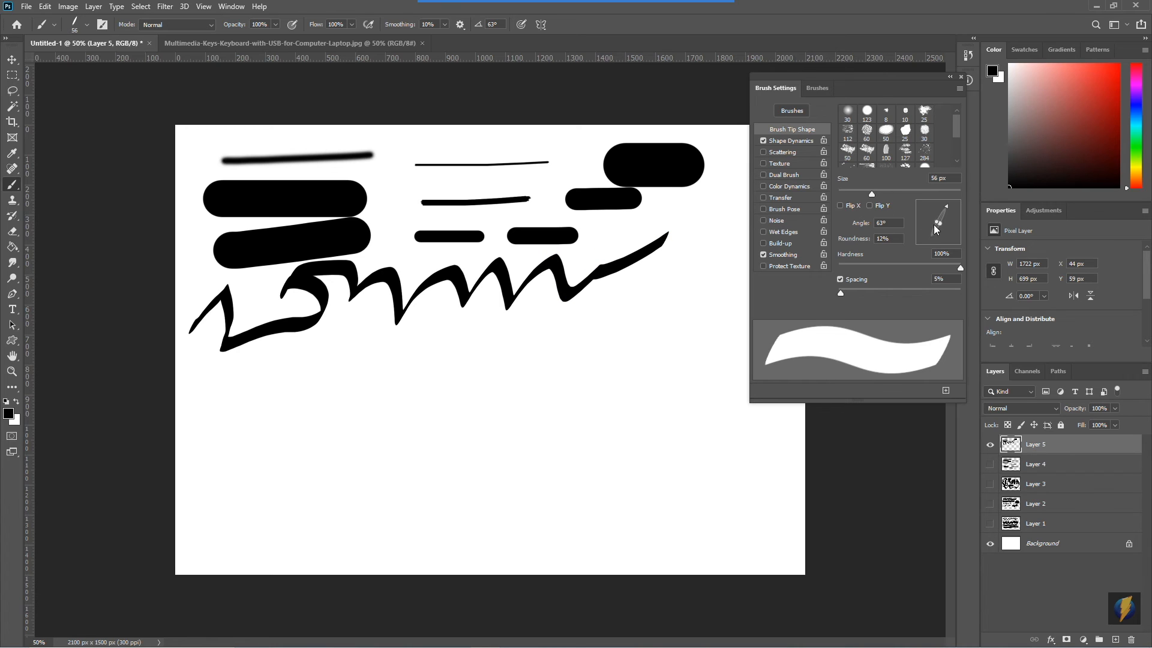
drag(940, 226, 976, 246)
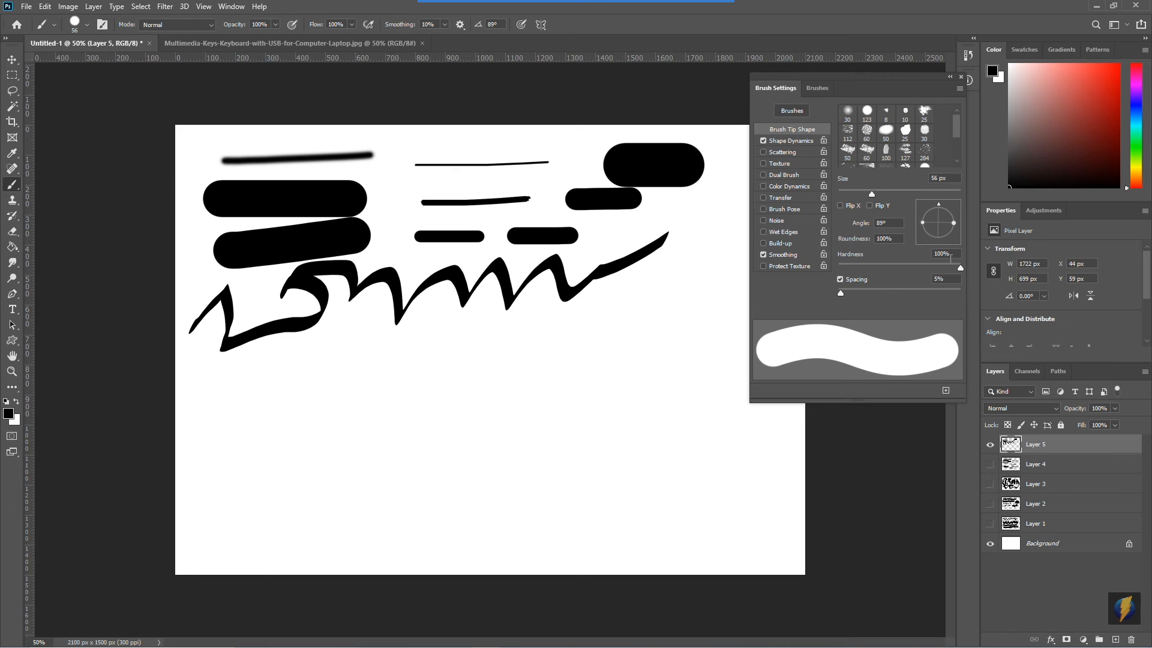
- Paint short overlapping strokes below the zigzag at 36% hardness, and softer ones beside them at minimum hardness
drag(959, 268, 882, 267)
click(337, 346)
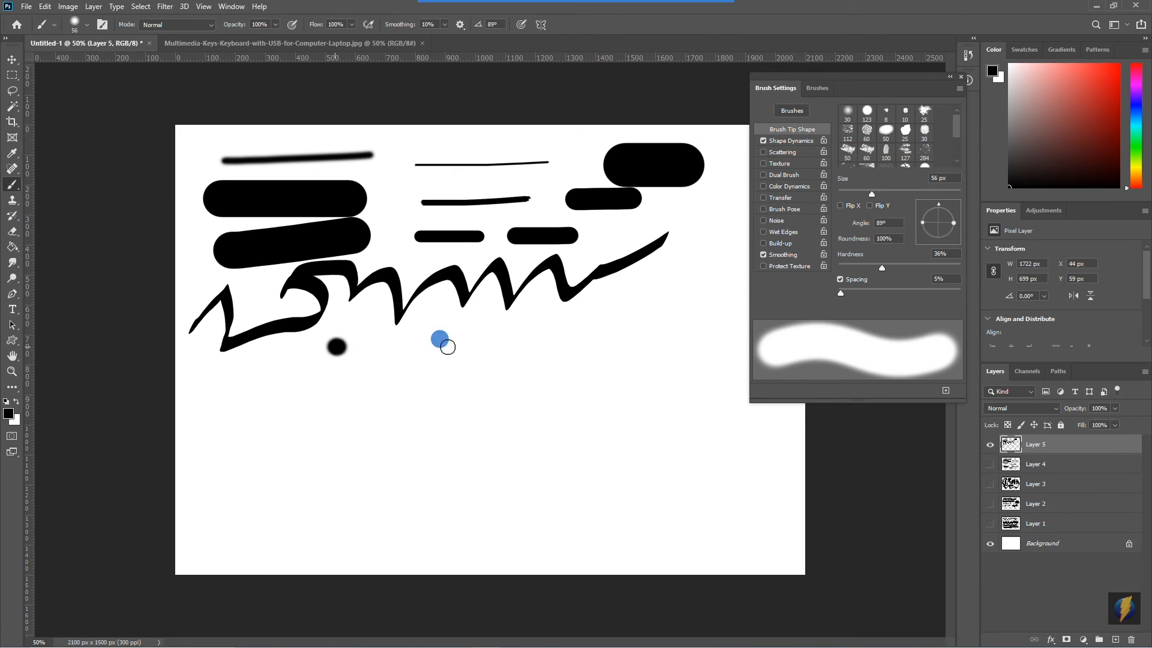
drag(447, 347, 462, 359)
drag(883, 268, 775, 275)
mouse_move(566, 352)
mouse_down()
mouse_move(530, 353)
mouse_move(594, 360)
mouse_up()
- Set hardness to 100% and paint separated dots at 1000% spacing, then a closer dotted wave at reduced spacing
drag(839, 268, 961, 268)
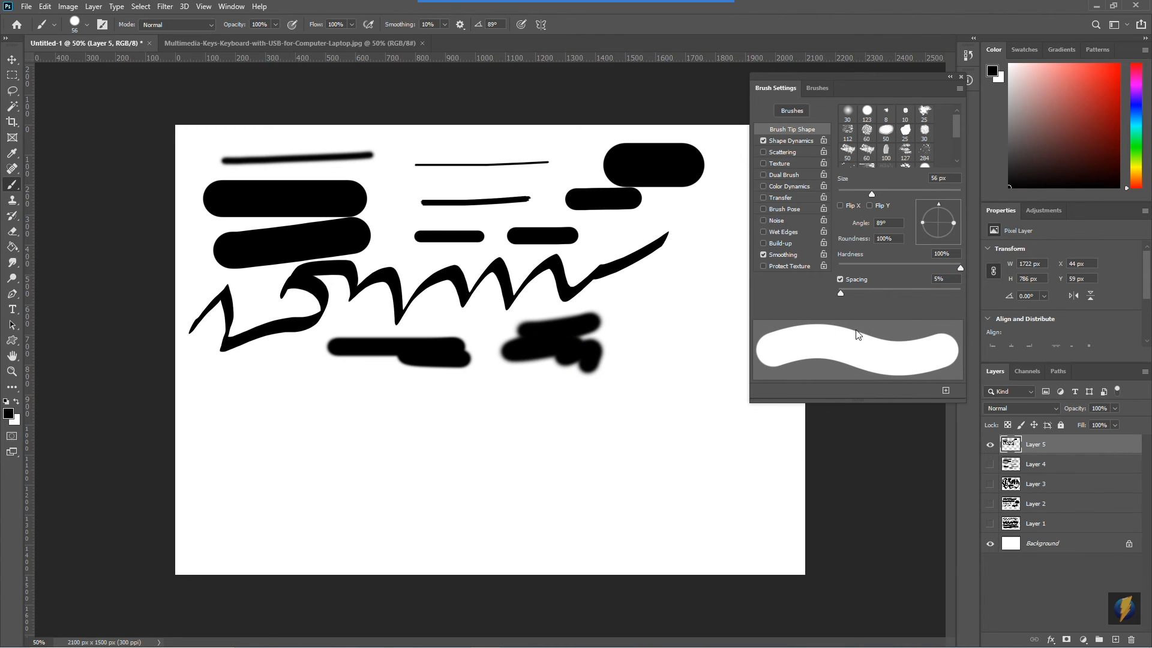
drag(839, 293, 977, 309)
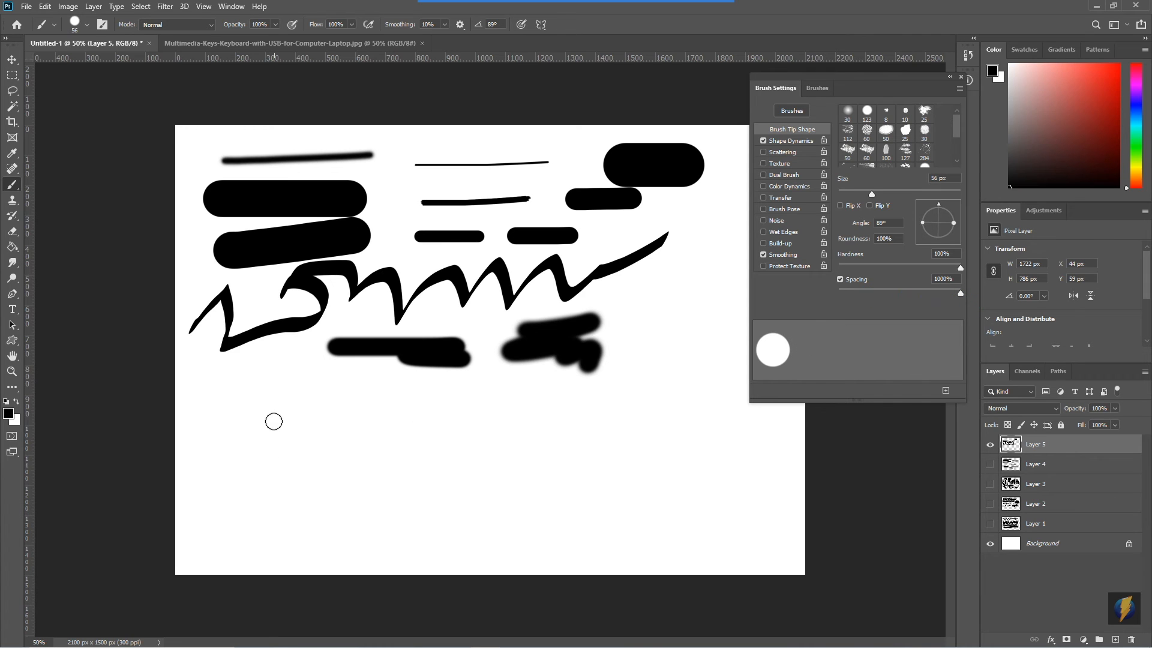
mouse_move(213, 380)
mouse_down()
mouse_move(345, 402)
mouse_move(592, 404)
mouse_move(684, 353)
mouse_move(726, 268)
mouse_move(886, 273)
mouse_move(960, 294)
mouse_move(918, 292)
mouse_up()
mouse_move(203, 420)
mouse_down()
mouse_move(278, 416)
mouse_move(307, 443)
mouse_move(362, 444)
mouse_move(402, 424)
mouse_move(455, 447)
mouse_move(570, 445)
mouse_move(662, 406)
mouse_up()
- Set the spacing to 56%, paint a wavy stroke of overlapping dots below the dotted one, and reduce the spacing to 26%
drag(919, 292, 871, 293)
mouse_move(198, 465)
mouse_down()
mouse_move(231, 456)
mouse_move(335, 488)
mouse_move(390, 480)
mouse_move(567, 498)
mouse_move(661, 478)
mouse_move(694, 485)
mouse_up()
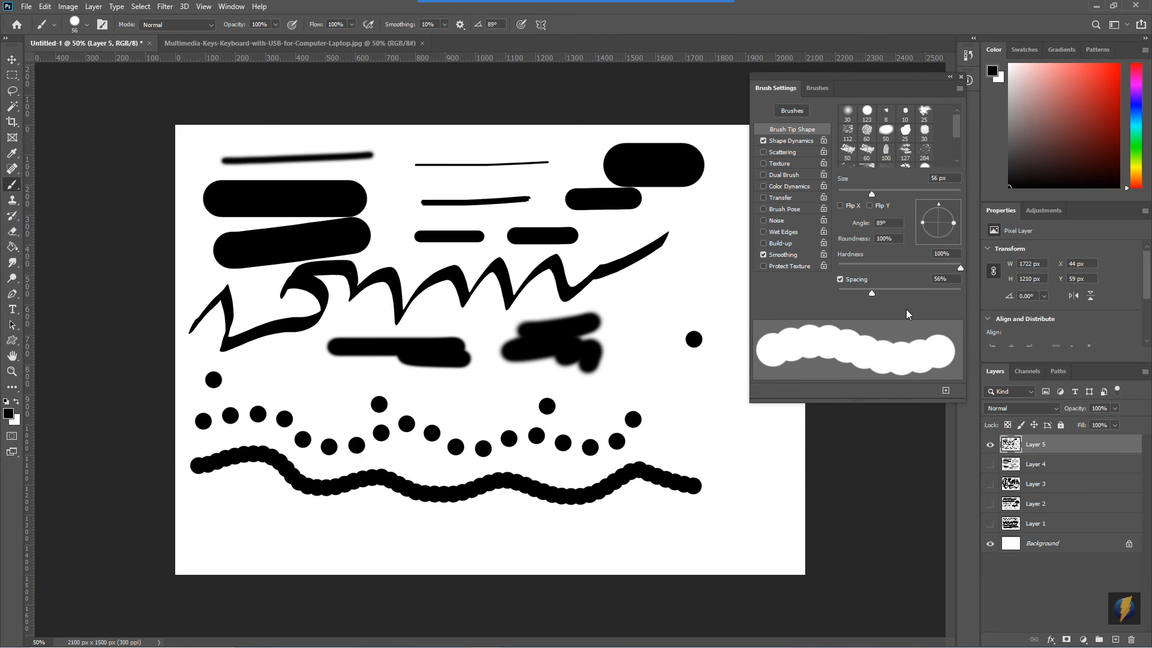
drag(873, 293, 854, 292)
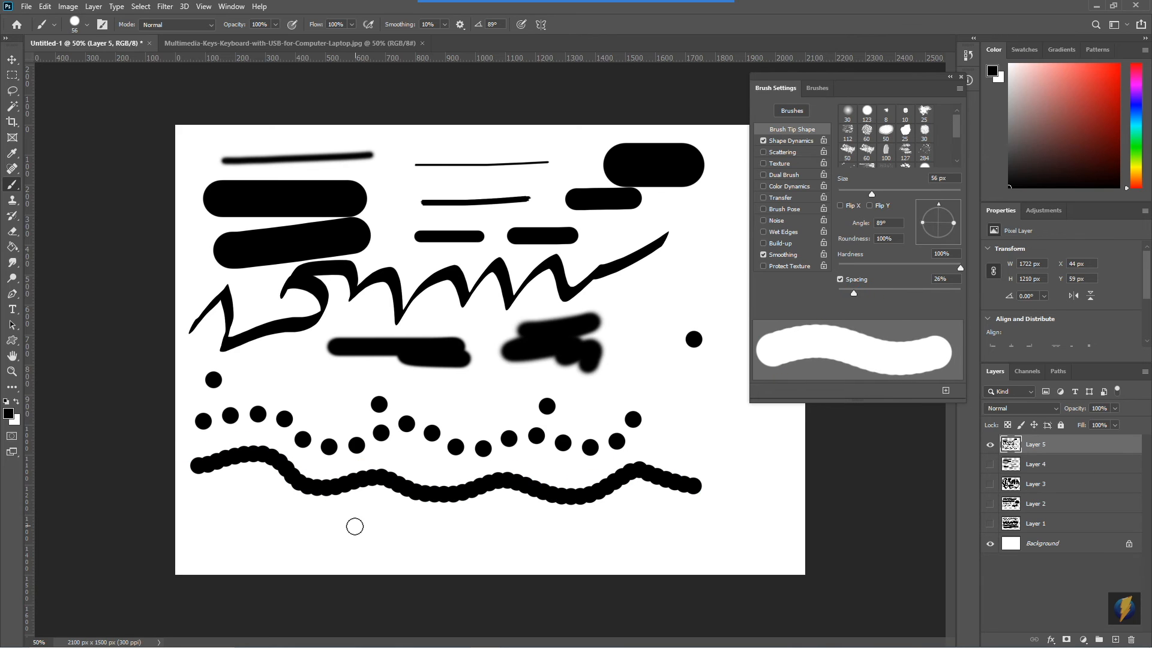
- Paint a smooth wavy stroke below the dotted ones, then set spacing to 1% and paint a winding stroke down the canvas's right side
mouse_move(216, 525)
mouse_down()
mouse_move(243, 512)
mouse_move(291, 542)
mouse_move(401, 519)
mouse_move(493, 539)
mouse_move(595, 541)
mouse_up()
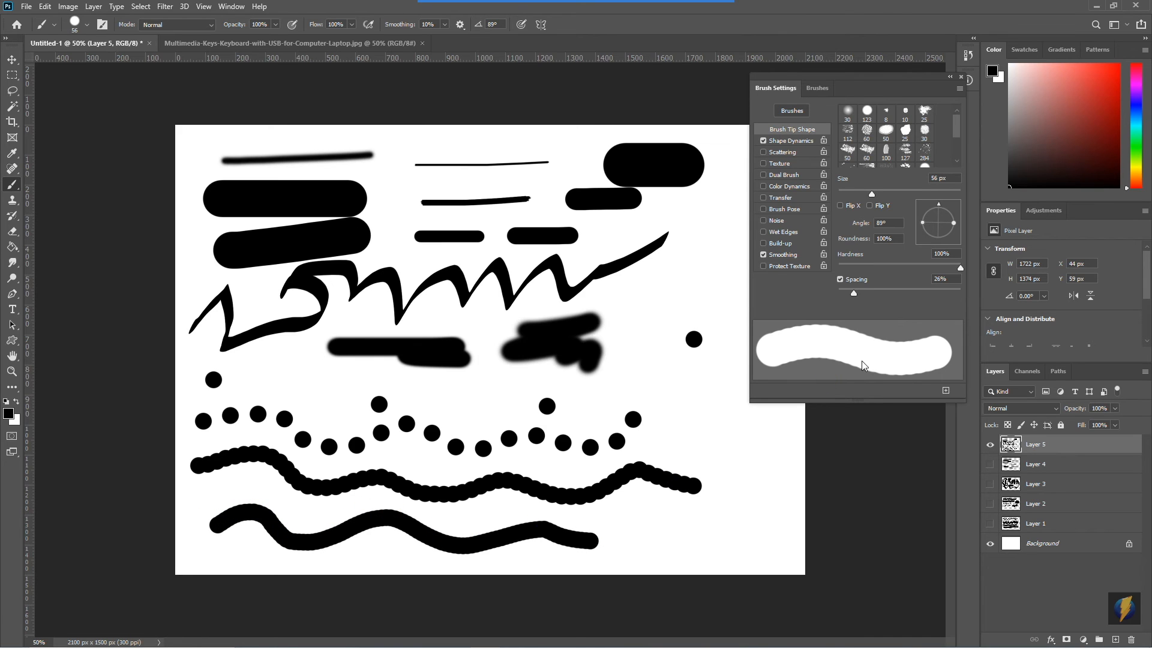
drag(853, 292, 838, 293)
mouse_move(703, 278)
mouse_down()
mouse_move(672, 284)
mouse_move(690, 404)
mouse_move(758, 470)
mouse_move(751, 501)
mouse_up()
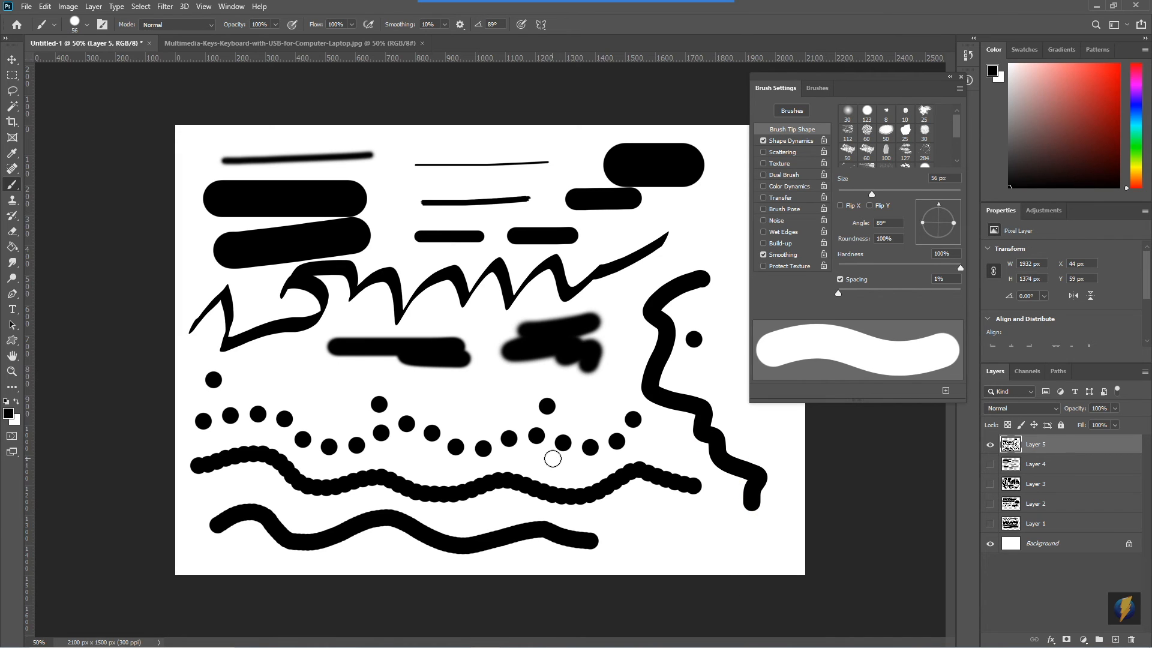
- Hide Layer 5 and add a new empty layer above it
click(990, 444)
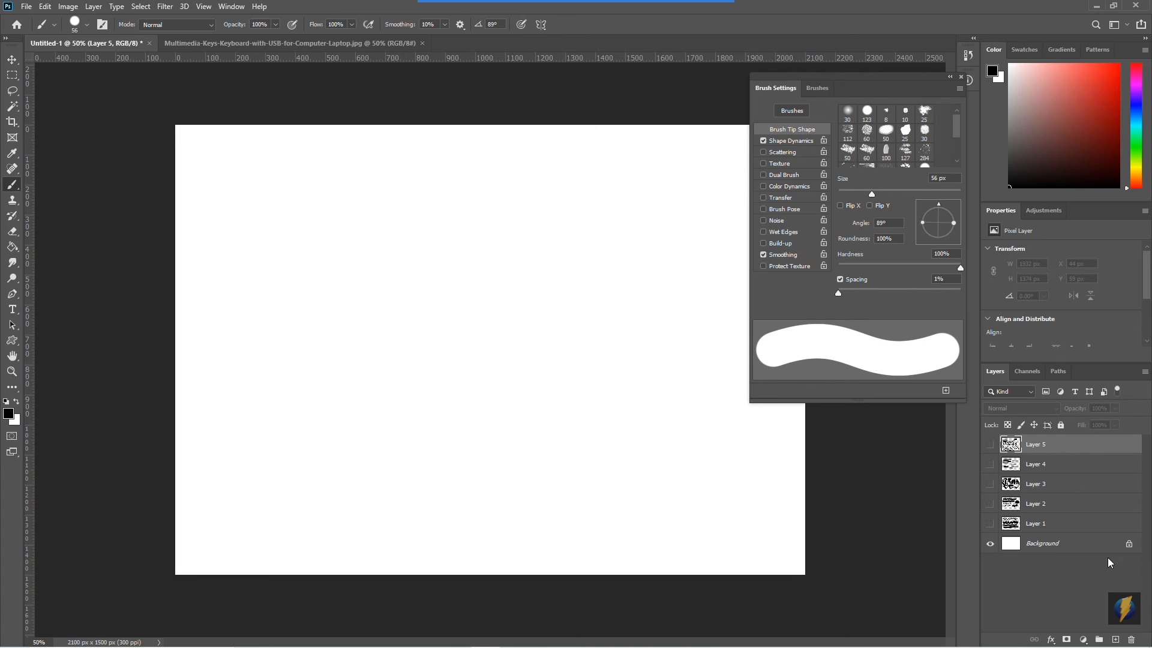
click(1116, 640)
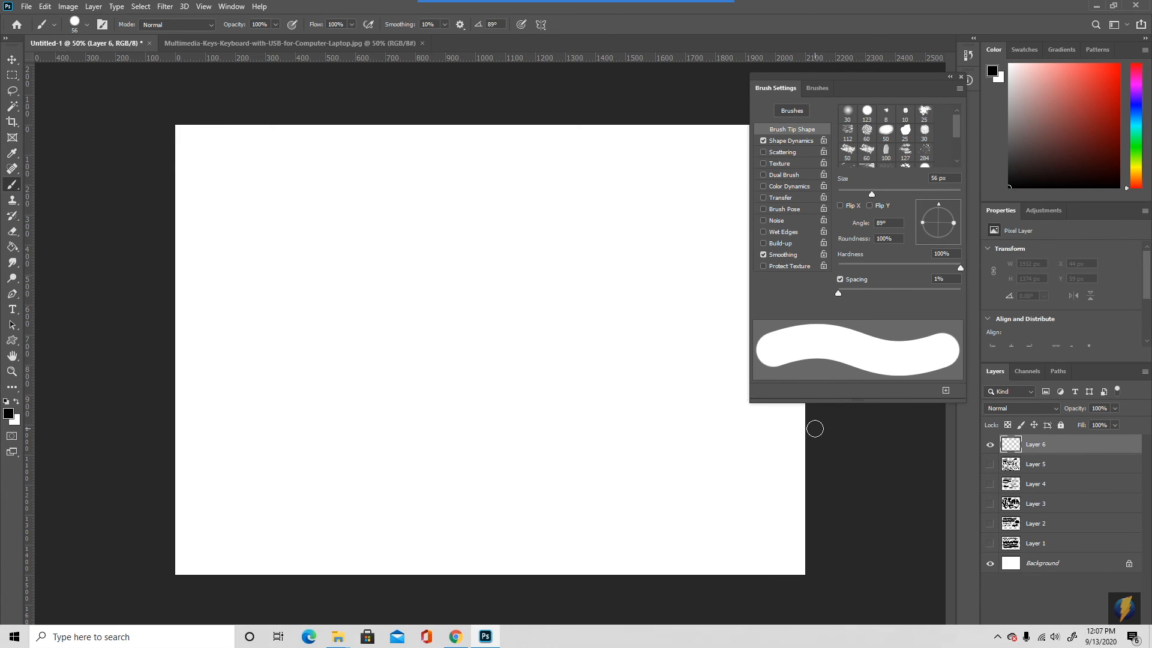
mouse_move(579, 5)
click(621, 24)
mouse_move(532, 201)
mouse_down()
mouse_move(767, 141)
mouse_move(766, 257)
mouse_move(761, 135)
mouse_move(774, 157)
mouse_move(762, 264)
mouse_move(760, 151)
mouse_move(733, 150)
mouse_move(728, 130)
mouse_move(725, 139)
mouse_up()
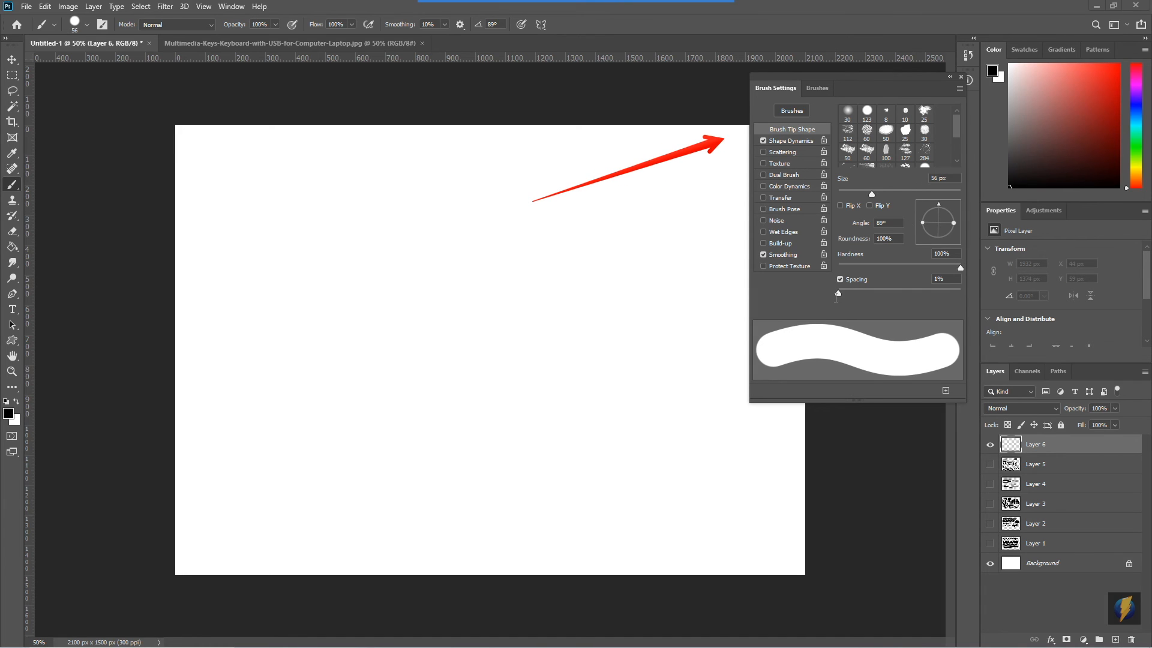
- Set the brush spacing to 84% and paint a wavy beaded stroke across the upper part of the canvas
drag(837, 297, 889, 301)
mouse_move(210, 175)
mouse_down()
mouse_move(388, 160)
mouse_move(479, 178)
mouse_move(683, 171)
mouse_up()
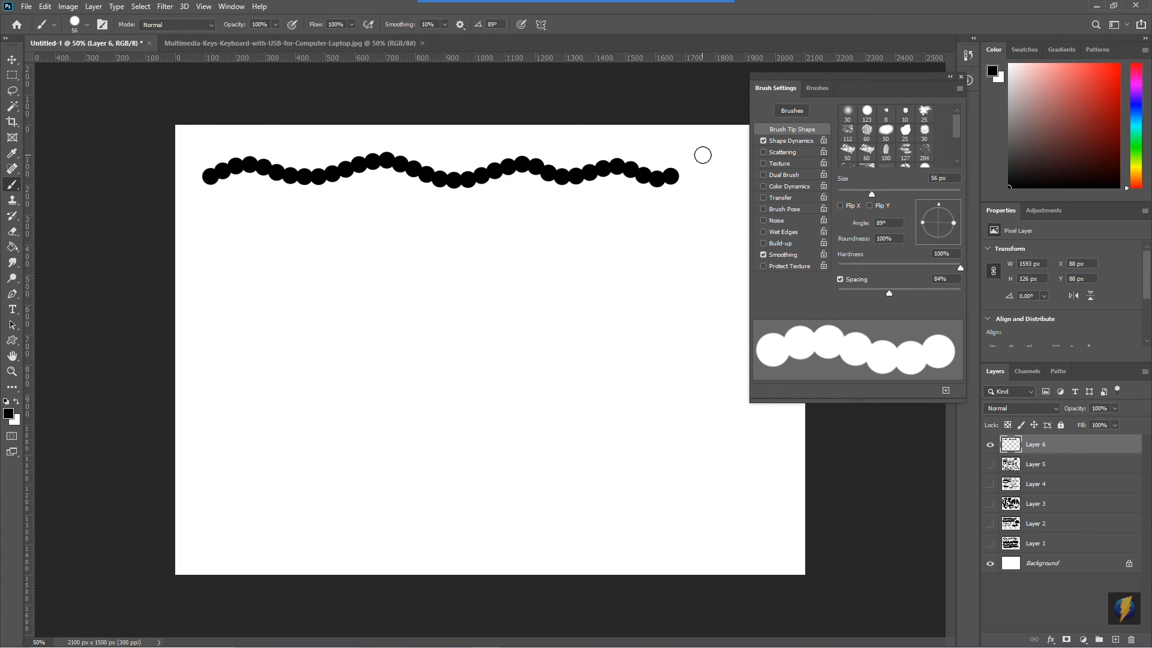
- Set the Shape Dynamics size jitter to 100% and paint two wavy strokes below the beaded one
click(783, 139)
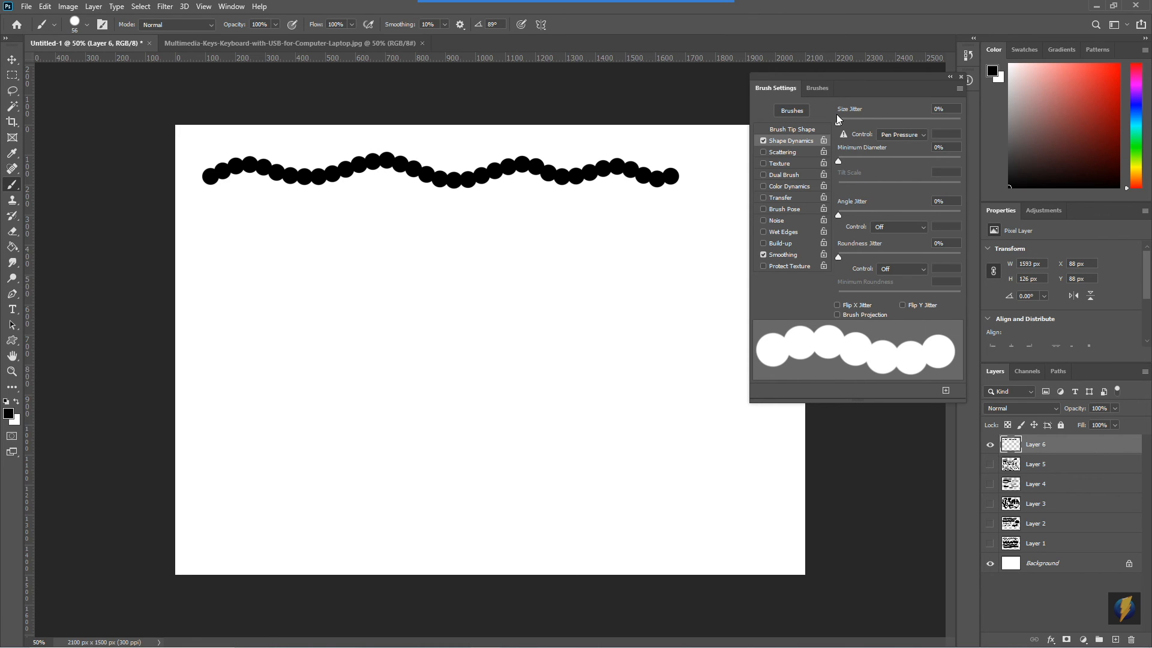
drag(839, 121, 961, 125)
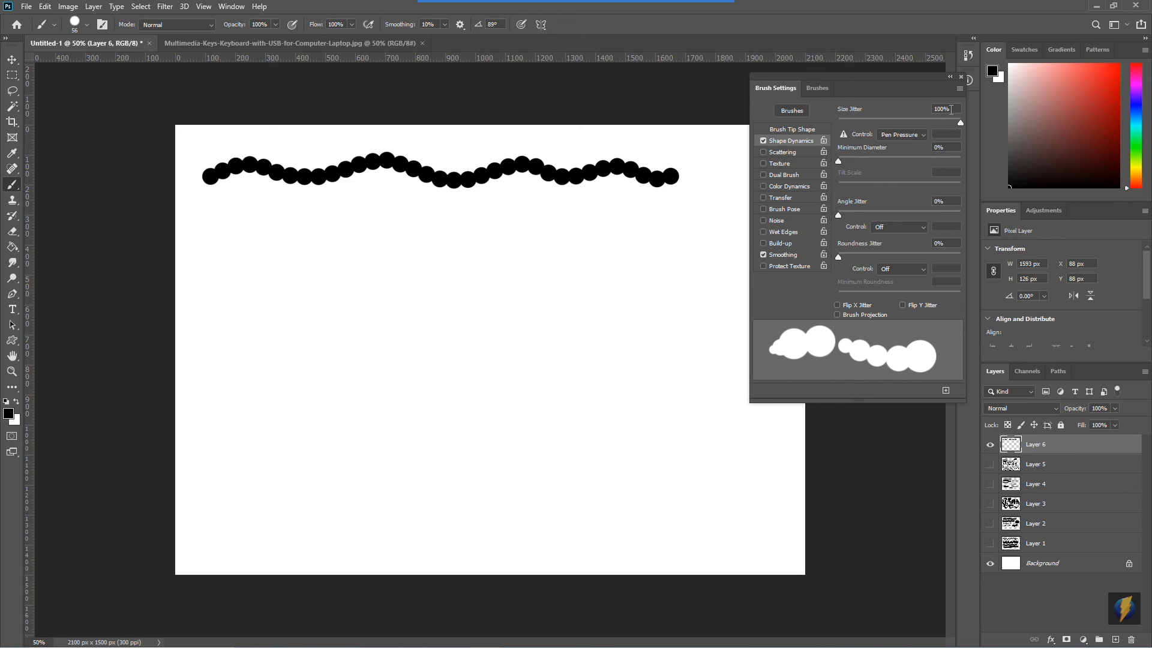
mouse_move(210, 219)
mouse_down()
mouse_move(366, 210)
mouse_move(391, 233)
mouse_move(422, 214)
mouse_move(460, 228)
mouse_move(655, 214)
mouse_up()
mouse_move(226, 255)
mouse_down()
mouse_move(283, 265)
mouse_move(329, 247)
mouse_move(380, 265)
mouse_move(636, 247)
mouse_up()
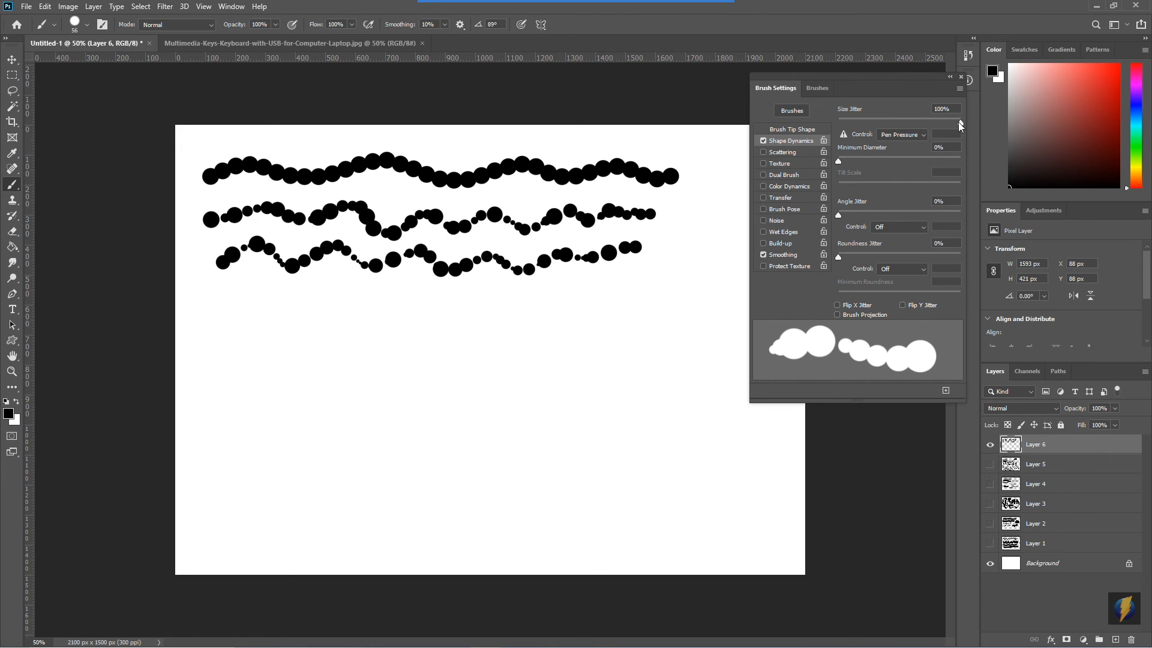
- Flatten the brush tip to 31% roundness at 56° and paint a wavy stroke below the size-jittered ones
click(806, 130)
drag(952, 225, 950, 213)
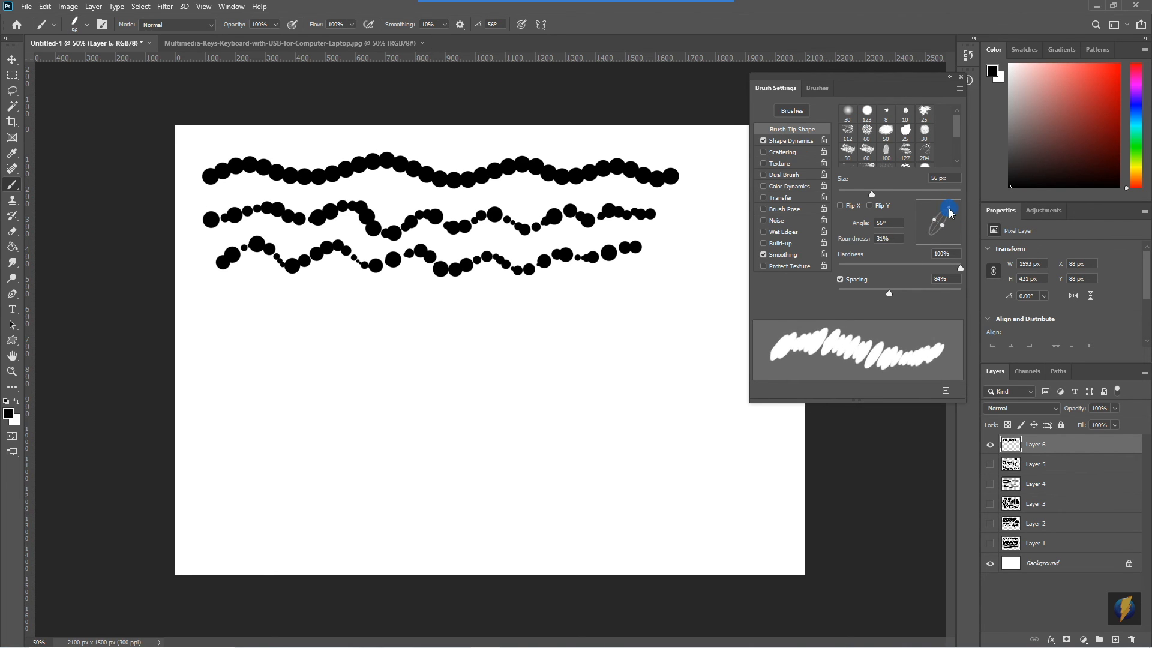
mouse_move(231, 293)
mouse_down()
mouse_move(281, 314)
mouse_move(314, 288)
mouse_move(348, 317)
mouse_move(383, 292)
mouse_move(442, 312)
mouse_move(595, 302)
mouse_up()
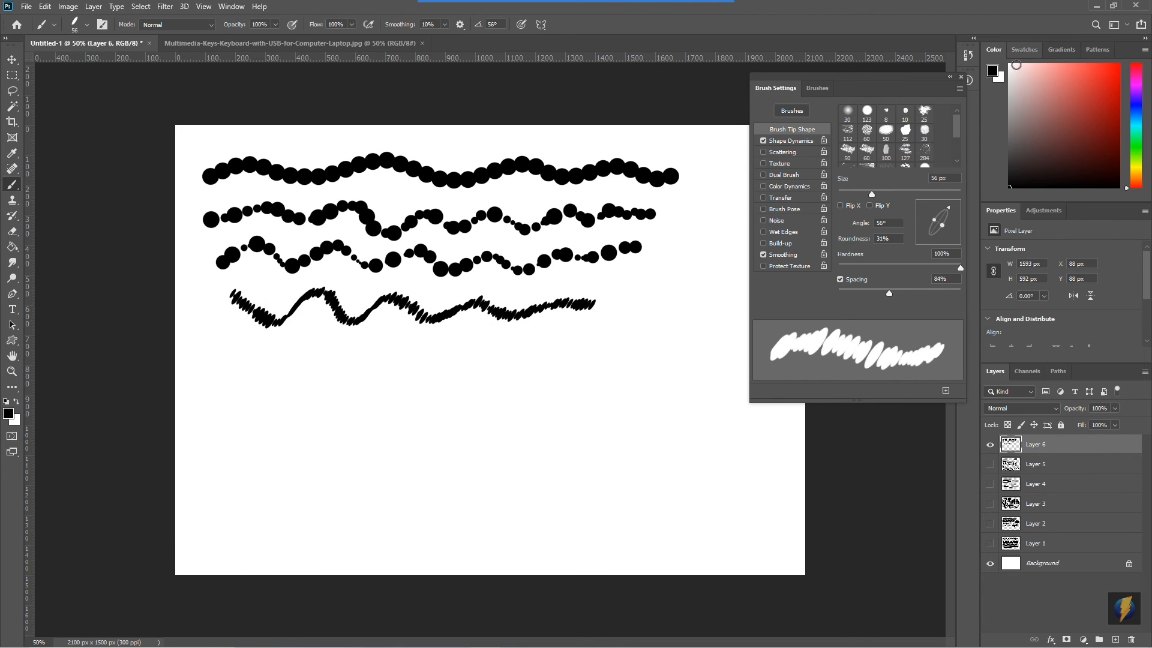
- Set the Shape Dynamics angle jitter to 23% and paint another wavy stroke across the middle of the canvas
click(791, 141)
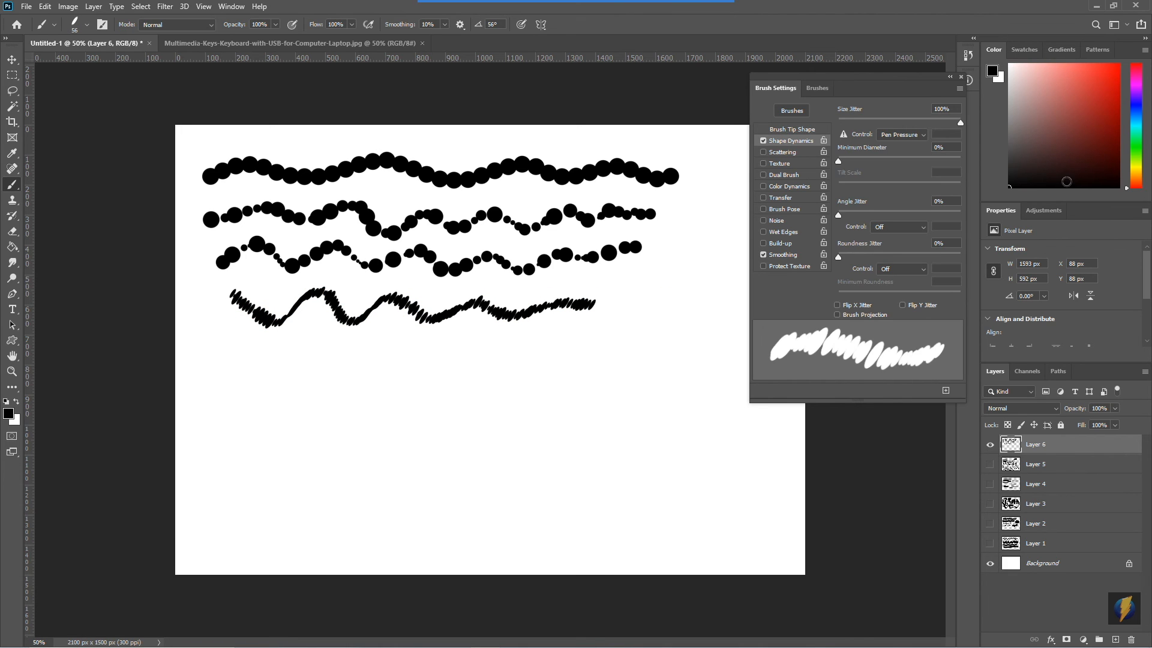
drag(838, 214, 867, 219)
mouse_move(211, 346)
mouse_down()
mouse_move(271, 368)
mouse_move(291, 353)
mouse_move(436, 353)
mouse_move(666, 330)
mouse_up()
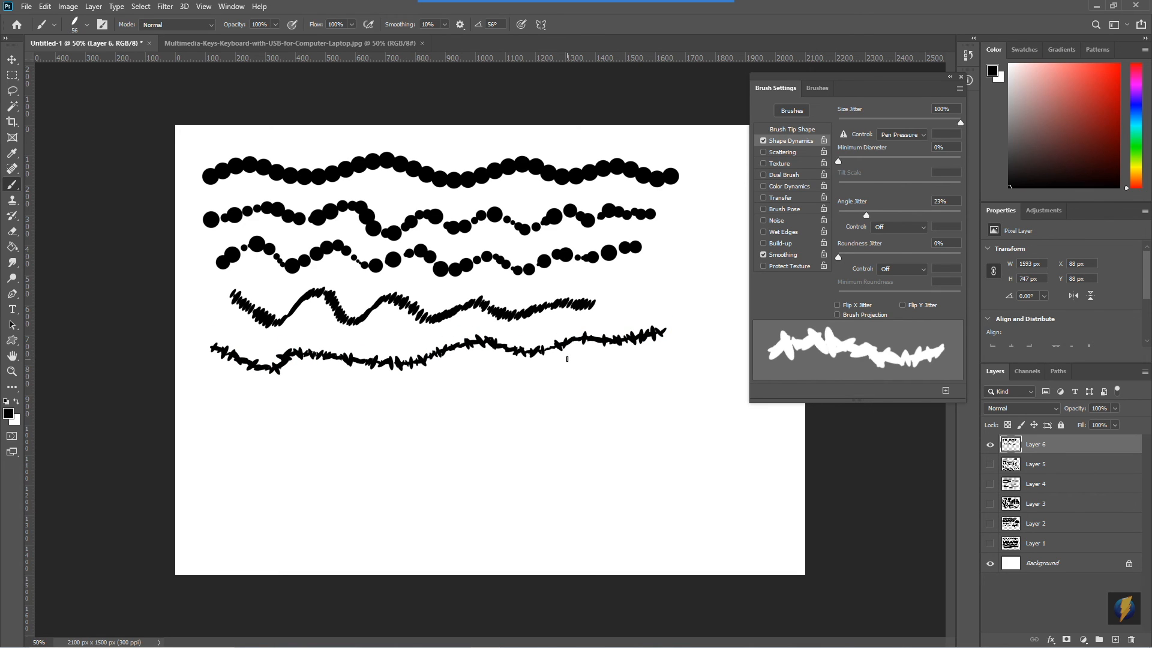
- Enlarge the brush to 200 px and paint thick jittered strokes across the lower canvas and down its right side
key(bracketright)
key(bracketright)
key(bracketright)
key(bracketright)
key(bracketright)
key(bracketright)
key(bracketright)
key(bracketright)
key(bracketright)
mouse_move(243, 420)
mouse_down()
mouse_move(613, 406)
mouse_move(366, 418)
mouse_move(610, 412)
mouse_move(519, 446)
mouse_move(527, 489)
mouse_move(488, 531)
mouse_move(440, 484)
mouse_move(400, 500)
mouse_move(309, 488)
mouse_up()
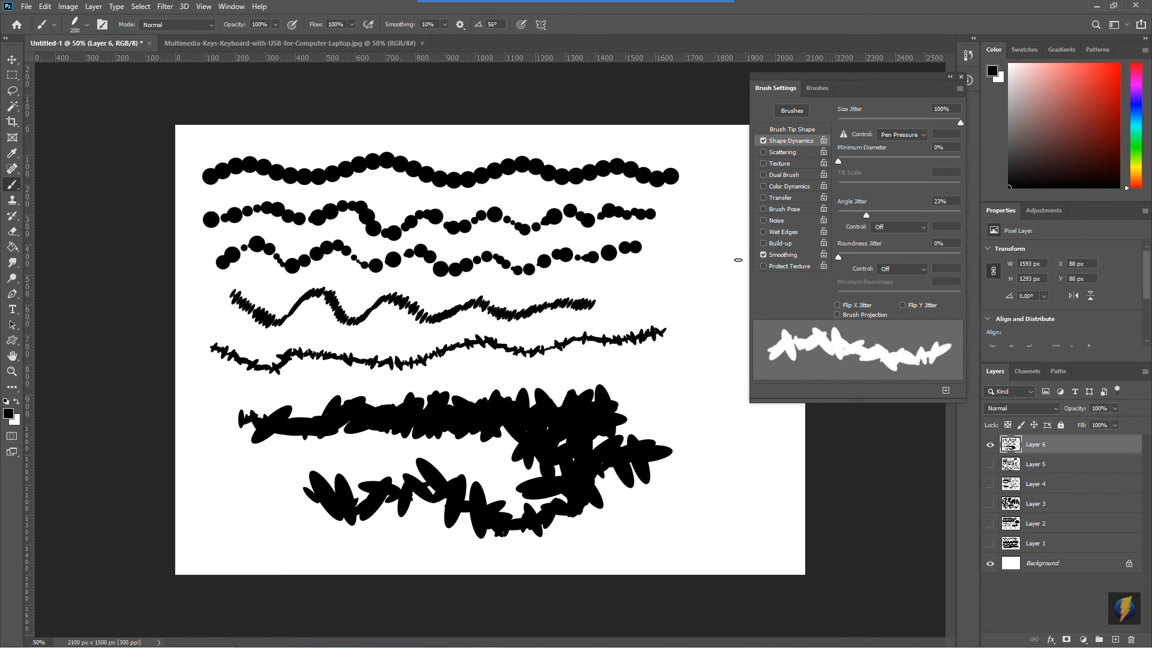
mouse_move(709, 178)
mouse_down()
mouse_move(713, 233)
mouse_move(687, 272)
mouse_move(726, 380)
mouse_move(695, 441)
mouse_move(746, 478)
mouse_move(692, 507)
mouse_up()
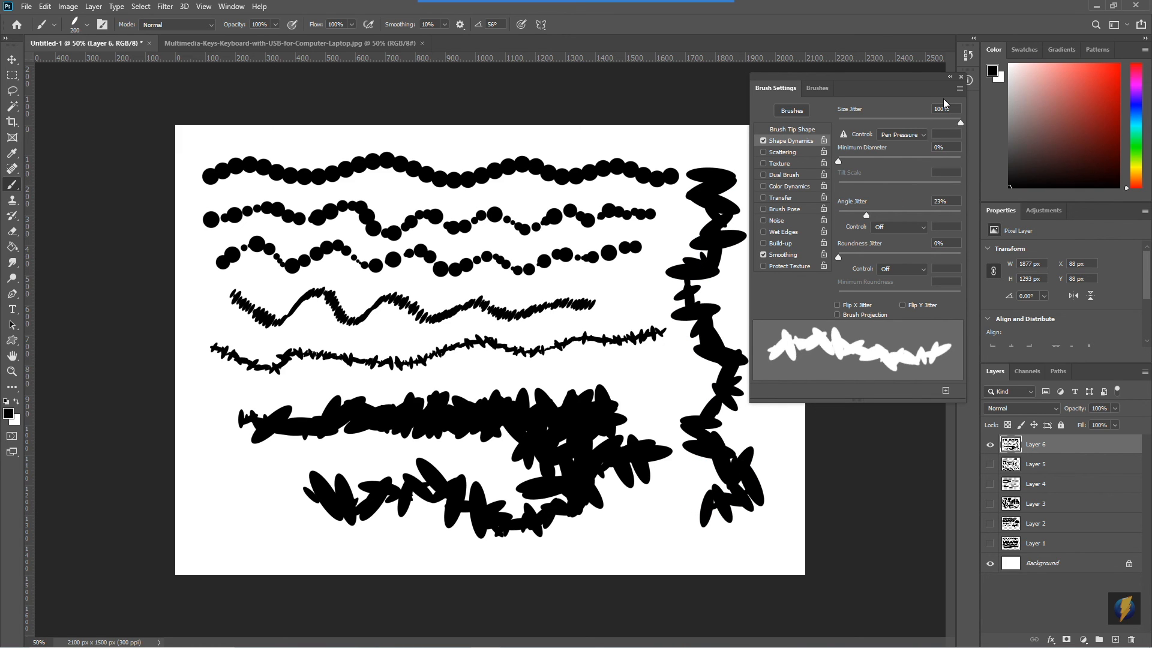
- Reset angle jitter and size jitter to 0%, and restore the tip to 100% roundness at 95°
drag(866, 217, 822, 224)
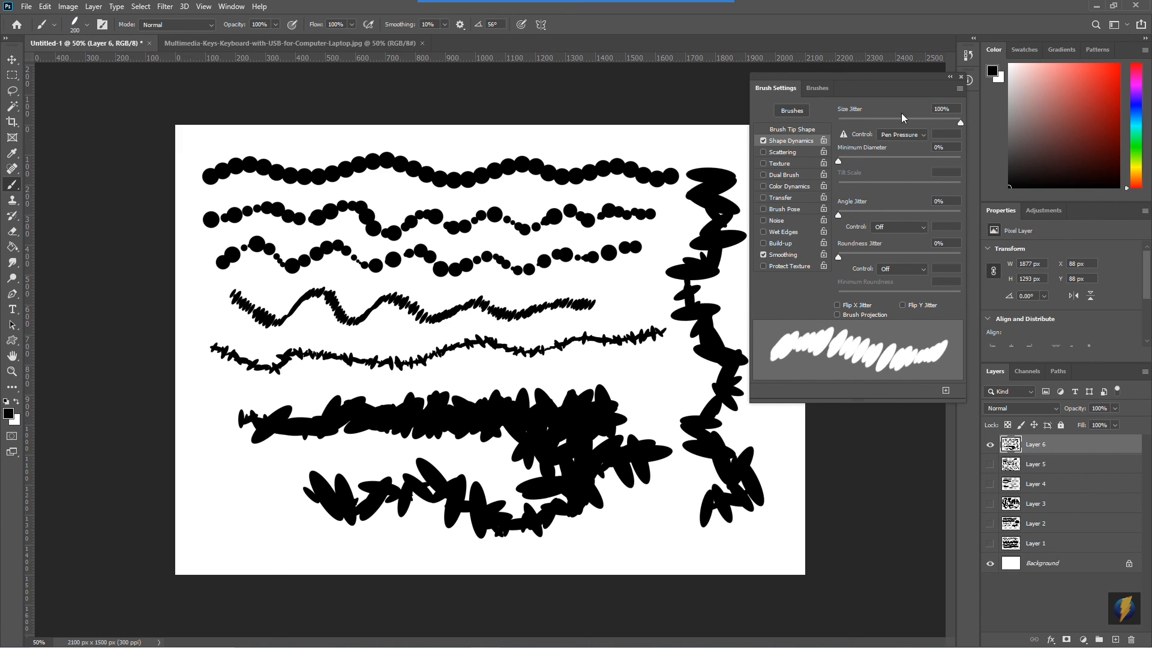
drag(960, 122, 838, 123)
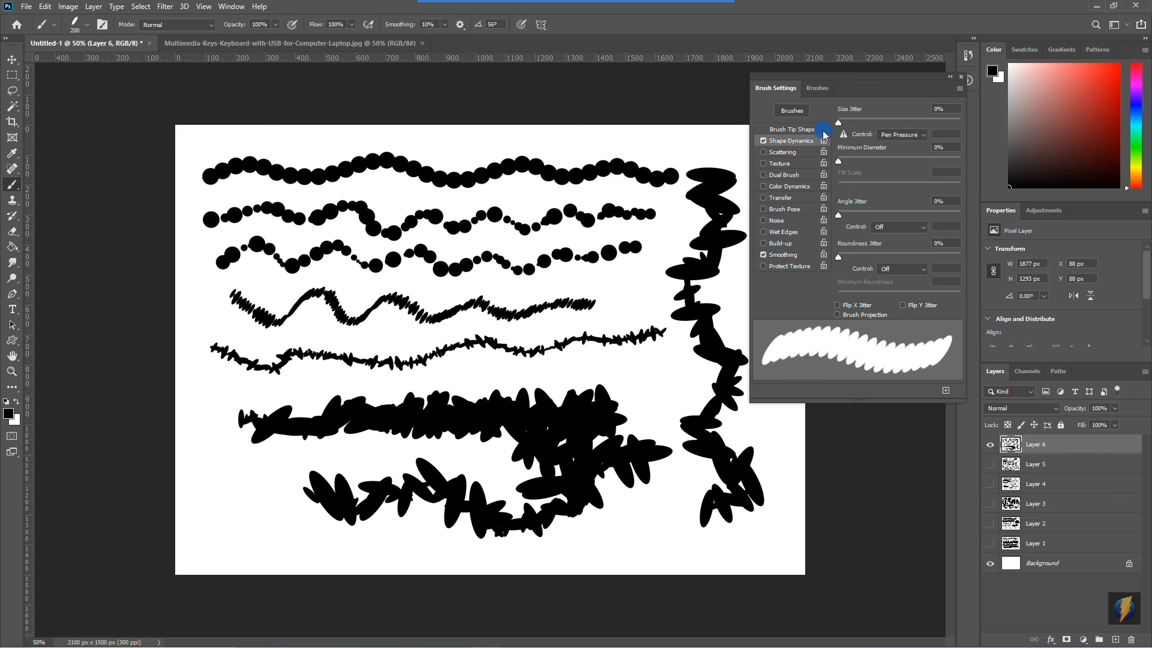
click(801, 129)
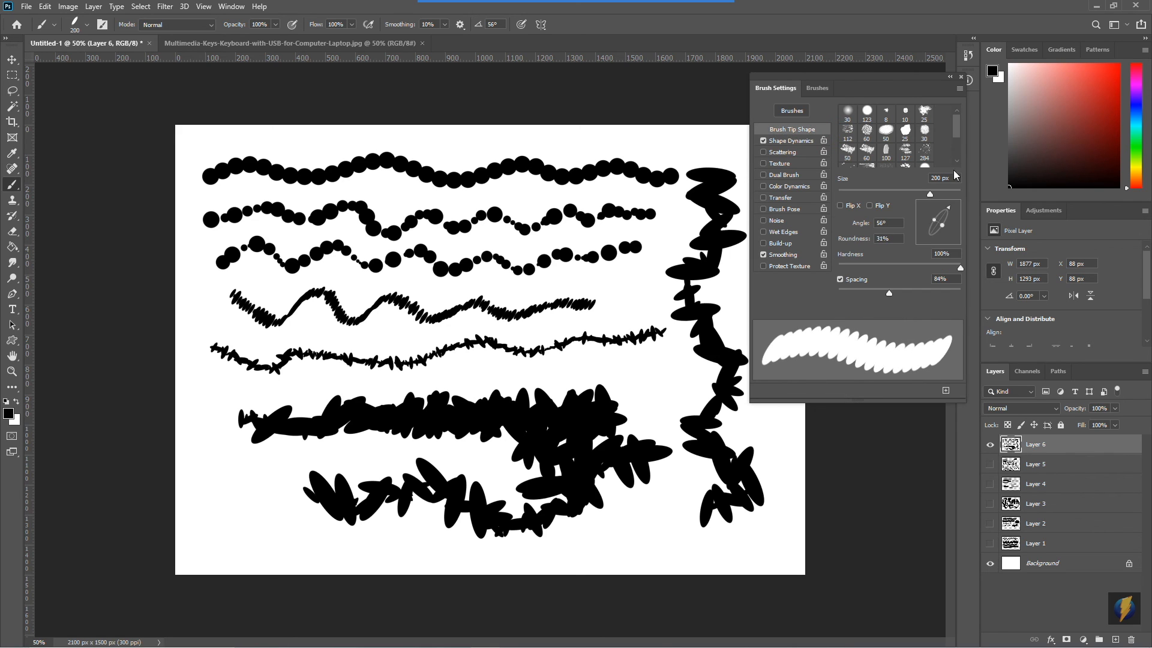
mouse_move(942, 224)
mouse_down()
mouse_move(984, 226)
mouse_move(936, 201)
mouse_up()
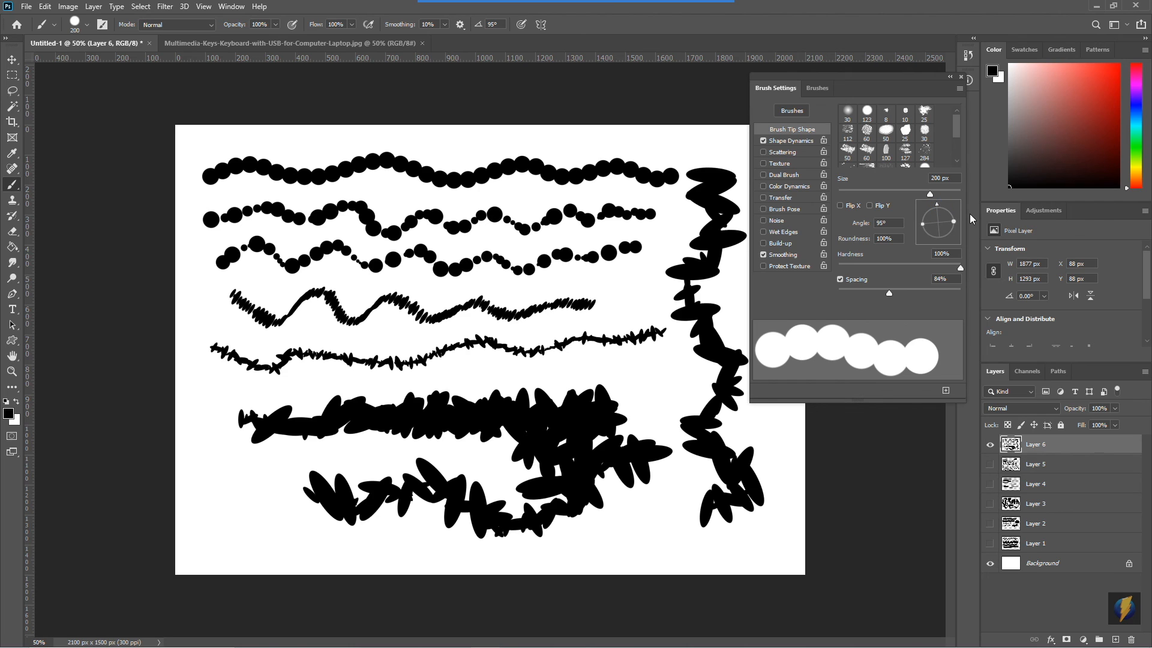
- Hide Layer 6 and add a new empty layer above it
click(990, 444)
click(1115, 640)
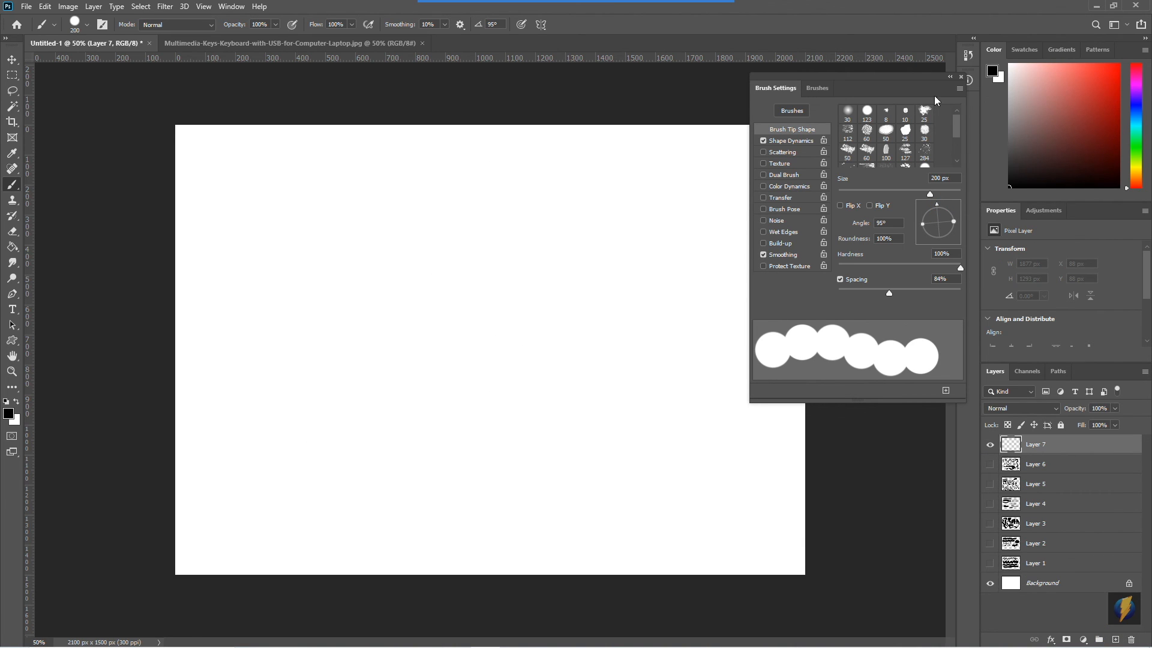
- Turn on Scattering for the brush, preview 176% scatter, and set the scatter to 0%
click(773, 152)
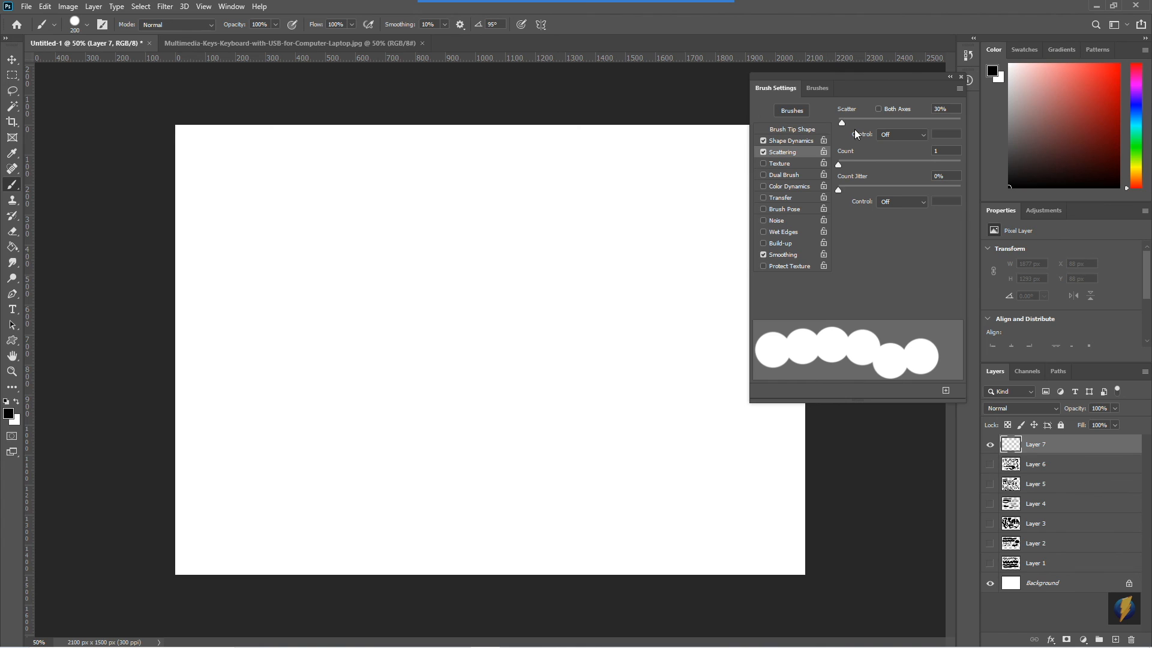
mouse_move(841, 121)
mouse_down()
mouse_move(866, 120)
mouse_move(858, 135)
mouse_up()
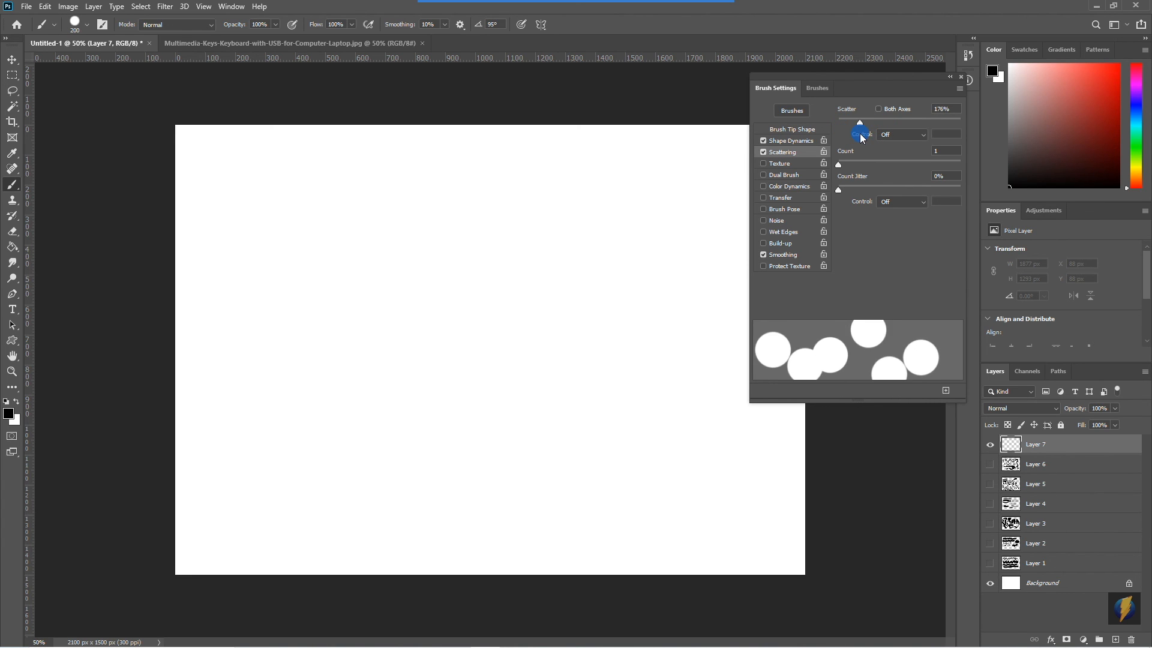
drag(859, 124, 836, 124)
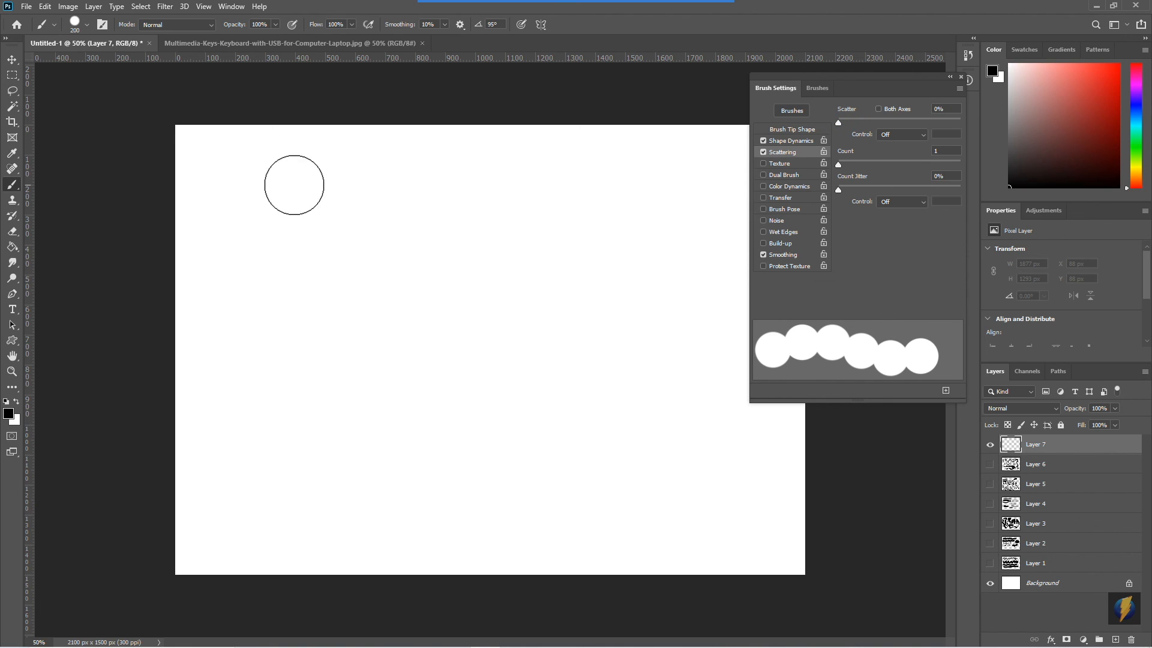
- Reduce the brush to 100 px and paint an unscattered row of overlapping dots across the upper canvas
key(bracketleft)
key(bracketleft)
key(bracketleft)
key(bracketleft)
drag(238, 174, 636, 165)
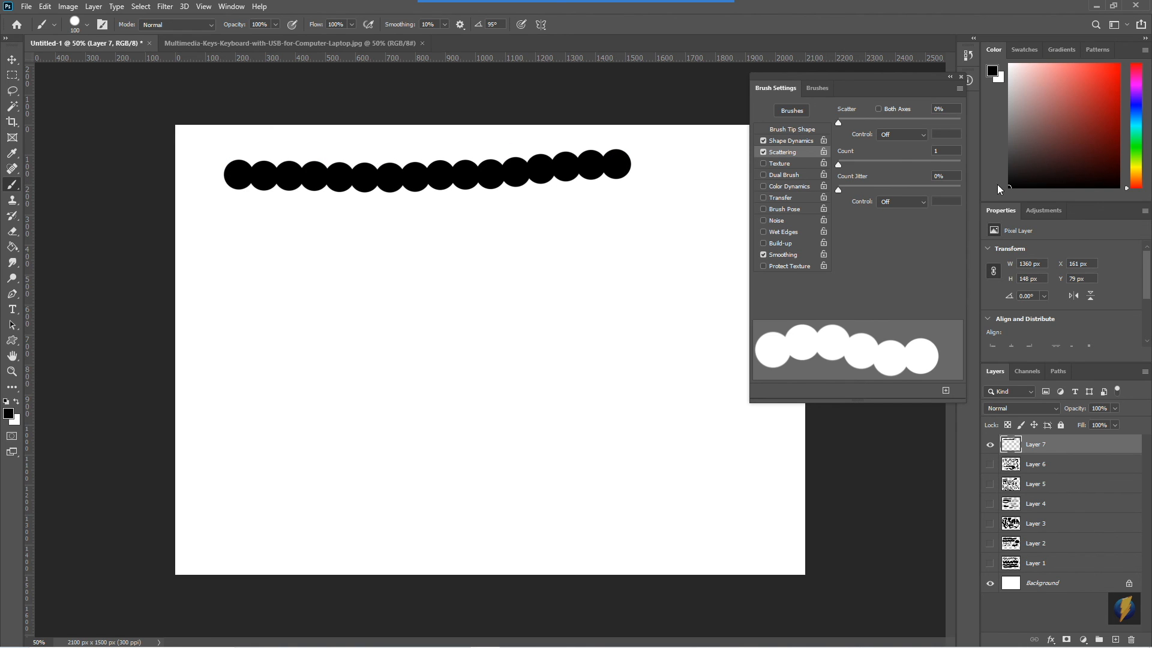
- Paint widely scattered dots at maximum scatter, then tighter strokes at reduced scatter and at 103%
drag(839, 124, 960, 123)
drag(223, 268, 645, 267)
drag(950, 124, 879, 121)
mouse_move(246, 456)
mouse_down()
mouse_move(460, 475)
mouse_move(566, 420)
mouse_up()
drag(873, 123, 850, 123)
mouse_move(485, 297)
mouse_down()
mouse_move(669, 287)
mouse_move(497, 299)
mouse_move(673, 299)
mouse_move(497, 300)
mouse_move(609, 298)
mouse_up()
mouse_move(671, 459)
mouse_down()
mouse_move(637, 483)
mouse_move(723, 453)
mouse_up()
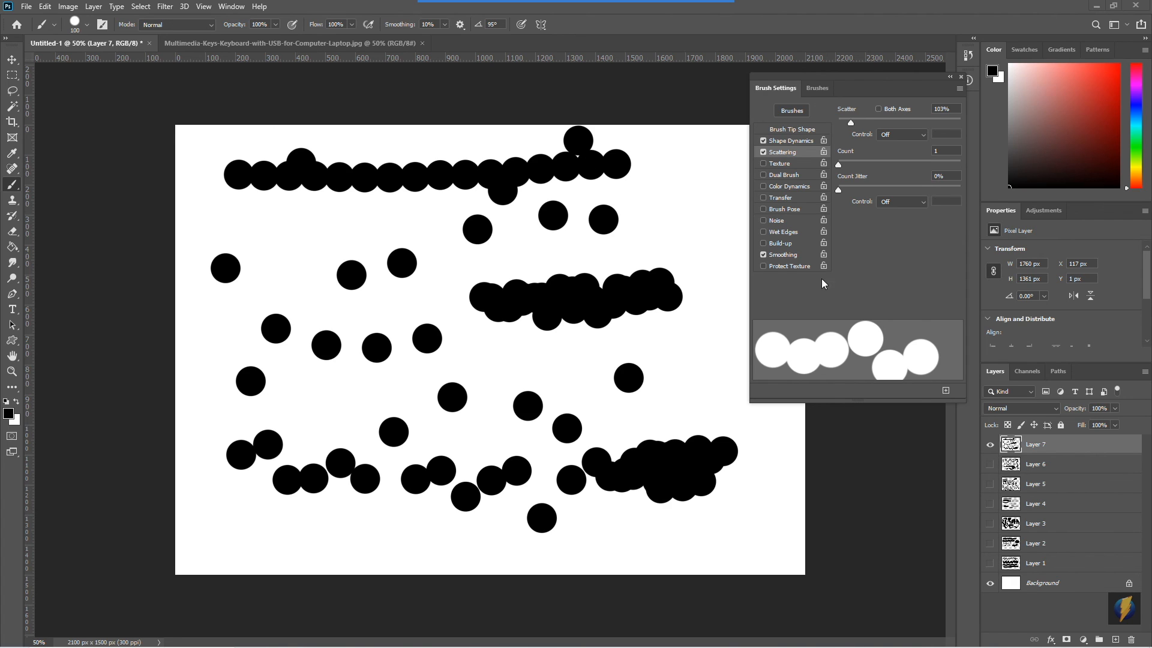
- Set the size jitter to 60% and paint a scattered stroke of varied dots down the canvas's right side
click(787, 142)
click(787, 142)
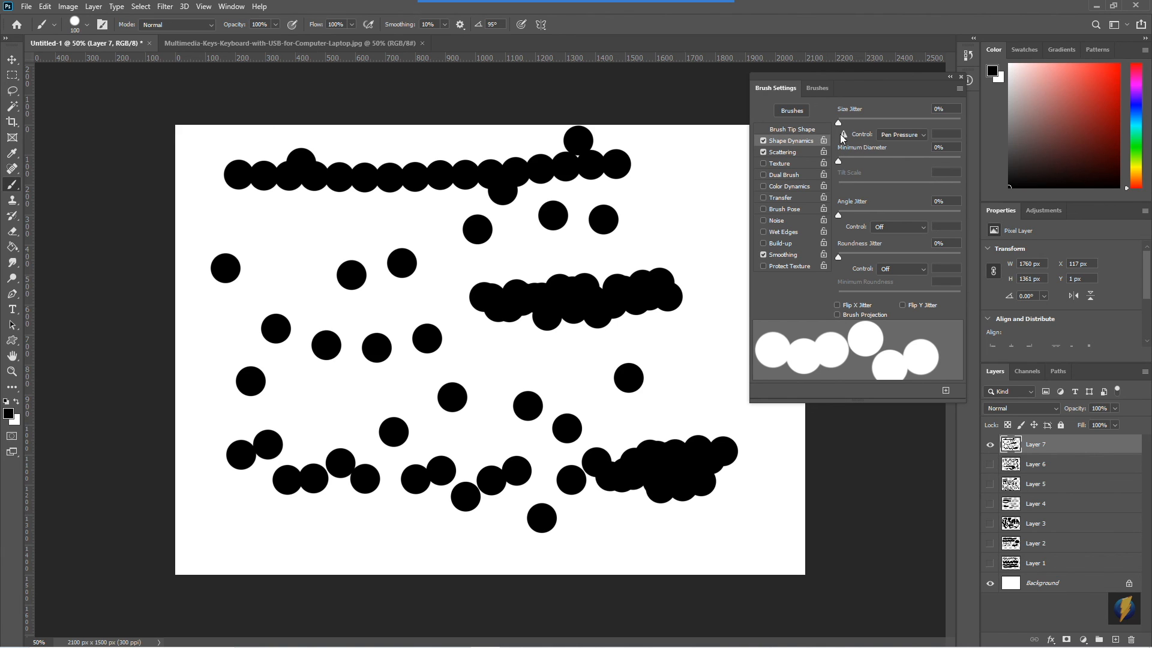
mouse_move(838, 123)
mouse_down()
mouse_move(905, 122)
mouse_move(913, 135)
mouse_up()
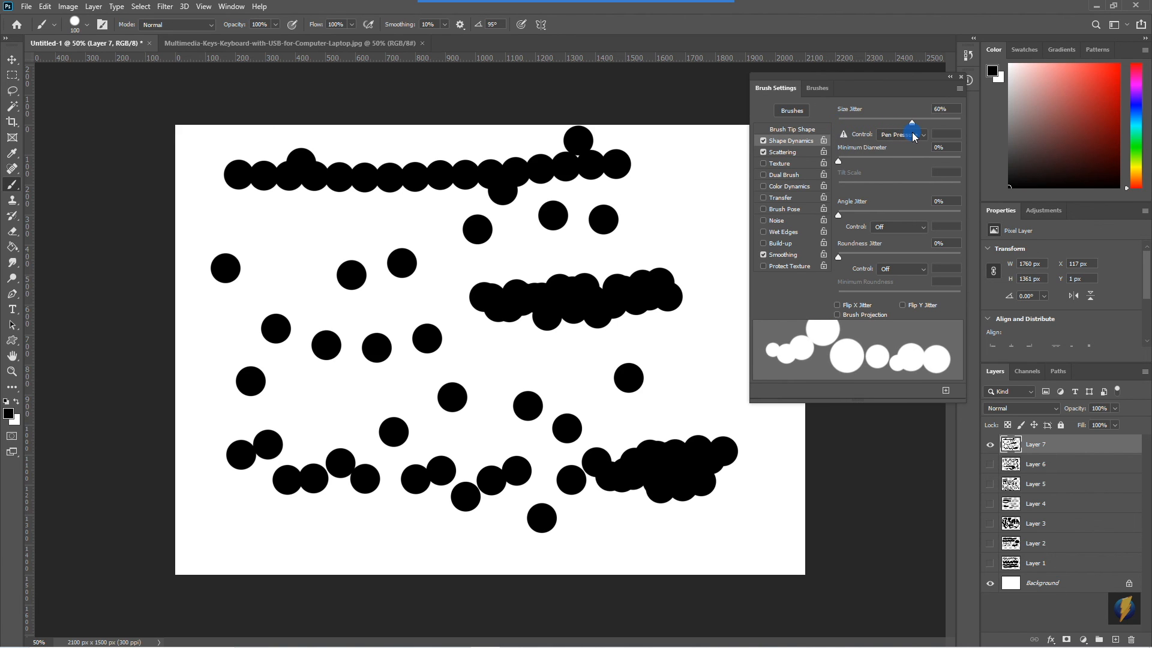
mouse_move(698, 170)
mouse_down()
mouse_move(704, 214)
mouse_move(694, 263)
mouse_move(724, 305)
mouse_move(714, 406)
mouse_up()
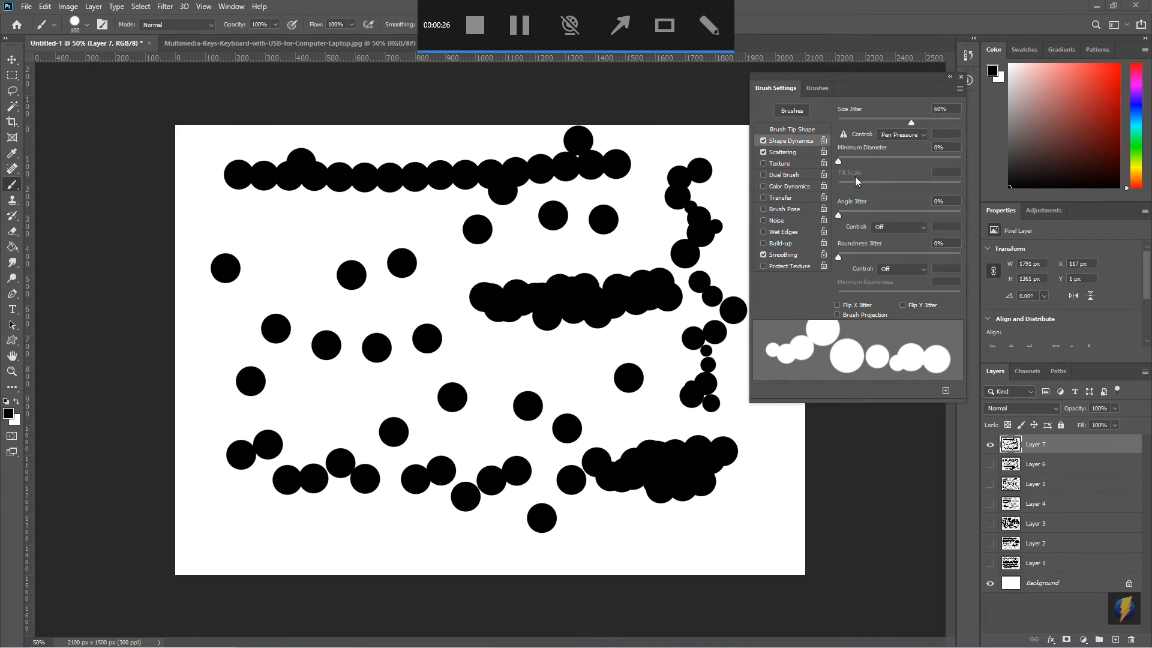
mouse_move(724, 323)
mouse_down()
mouse_move(862, 205)
mouse_move(880, 146)
mouse_move(909, 140)
mouse_move(900, 138)
mouse_up()
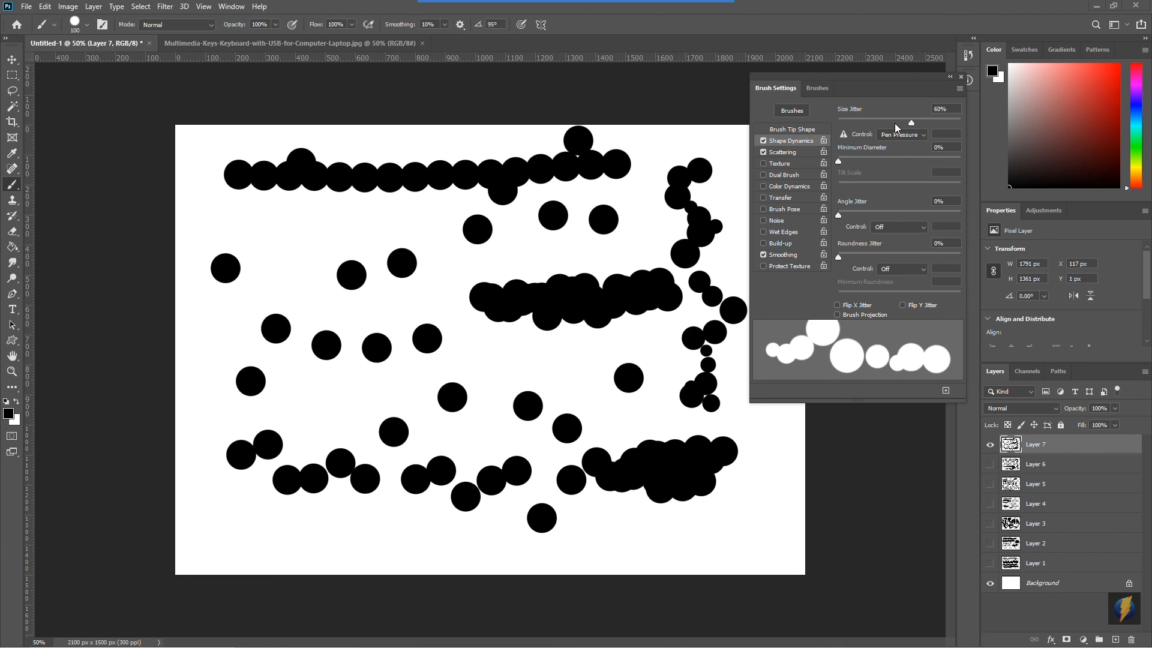
click(557, 262)
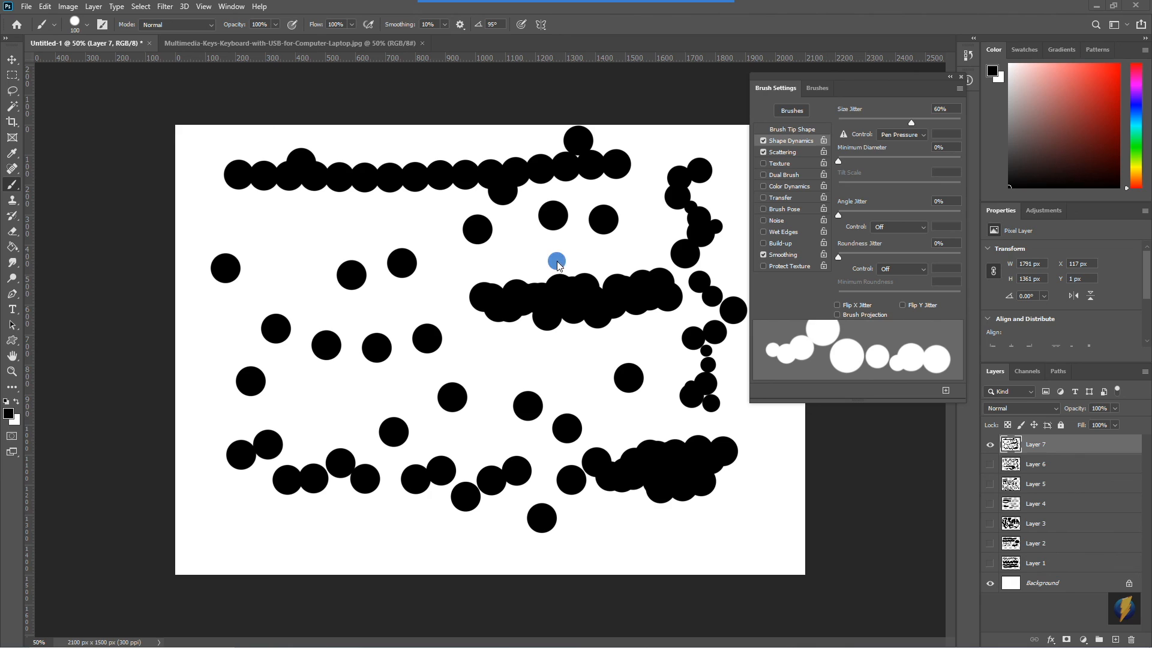
- Collapse the brush settings and cover most of the canvas with dense scattered black strokes on Layer 7
click(950, 78)
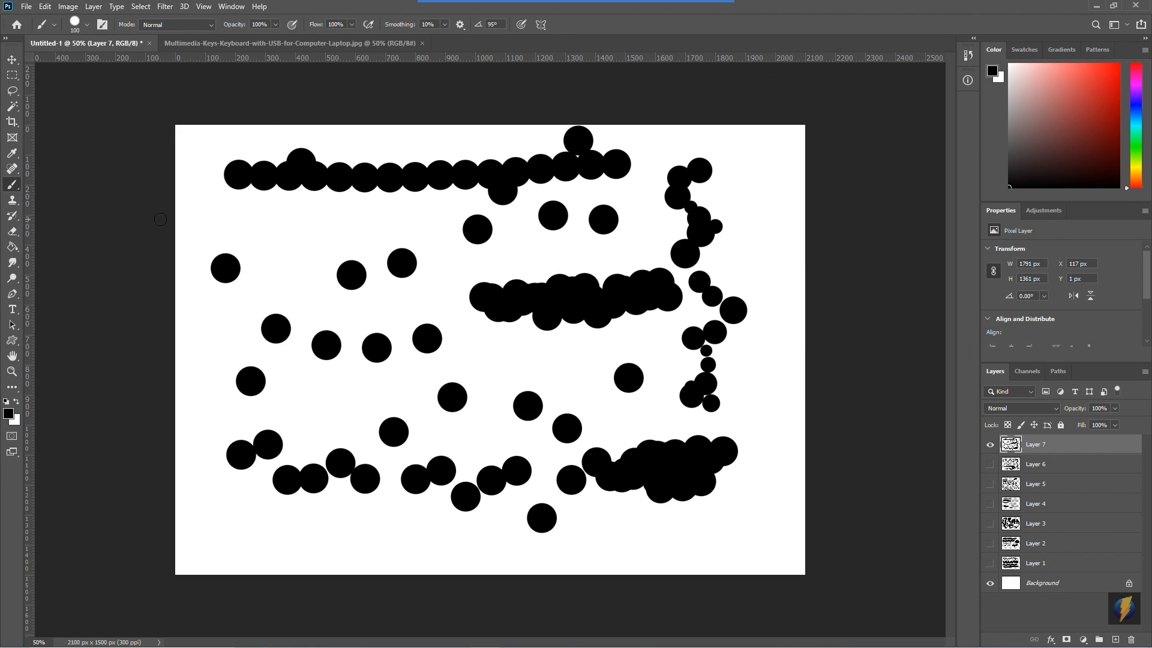
click(288, 241)
mouse_move(318, 282)
mouse_down()
mouse_move(336, 258)
mouse_move(426, 261)
mouse_move(414, 328)
mouse_move(424, 315)
mouse_move(630, 239)
mouse_move(676, 272)
mouse_move(611, 297)
mouse_move(791, 307)
mouse_move(415, 379)
mouse_move(354, 456)
mouse_move(542, 456)
mouse_move(428, 507)
mouse_move(651, 401)
mouse_move(529, 377)
mouse_move(670, 271)
mouse_move(709, 126)
mouse_move(532, 223)
mouse_move(285, 290)
mouse_move(550, 272)
mouse_move(350, 382)
mouse_move(543, 381)
mouse_move(307, 468)
mouse_move(537, 458)
mouse_move(318, 410)
mouse_move(502, 213)
mouse_move(290, 193)
mouse_move(517, 232)
mouse_move(597, 266)
mouse_move(505, 330)
mouse_up()
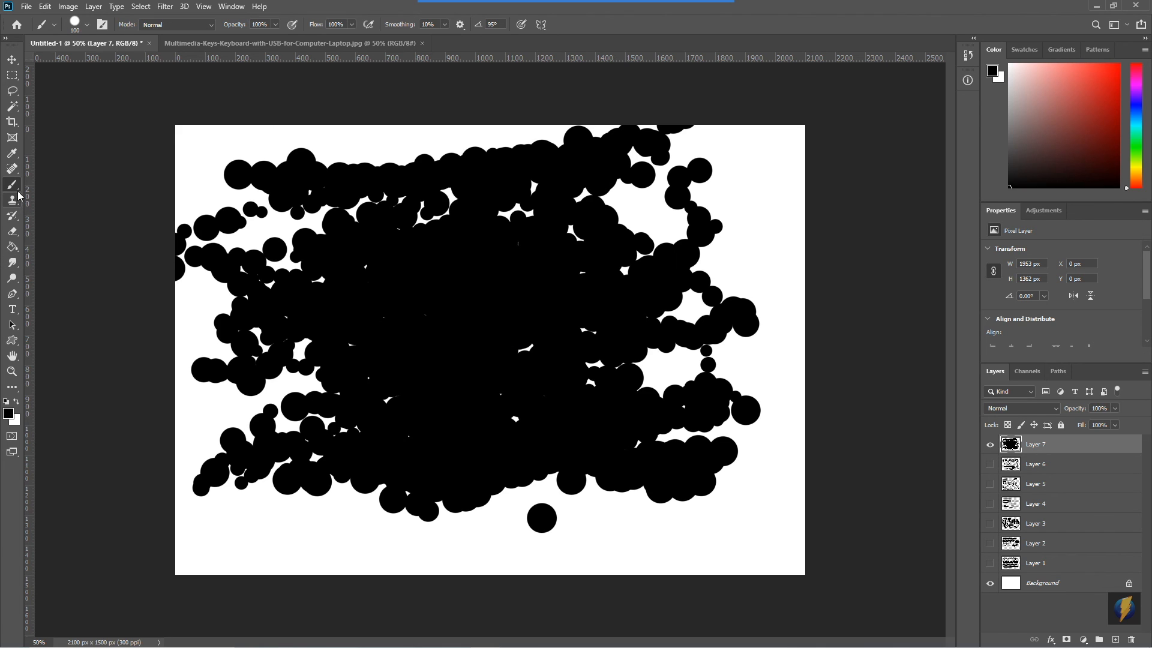
- Switch to the Eraser tool, check its brush options, and erase a zigzag patch in the middle of the black area
click(12, 231)
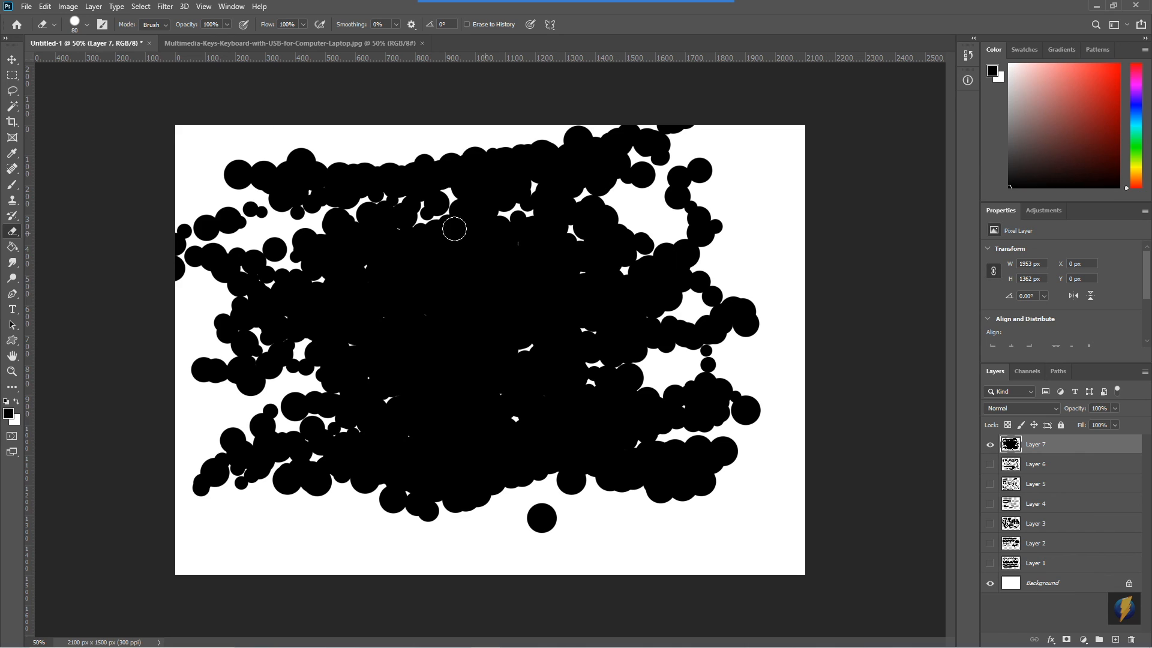
click(86, 27)
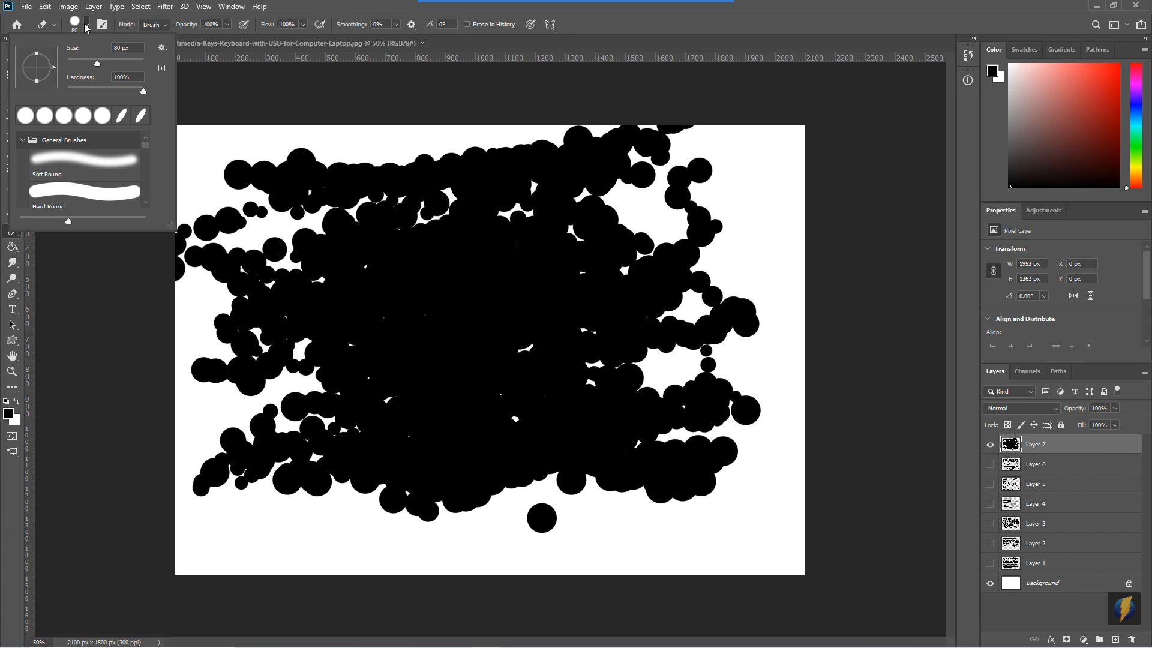
click(440, 281)
mouse_move(449, 269)
mouse_down()
mouse_move(441, 327)
mouse_move(542, 319)
mouse_up()
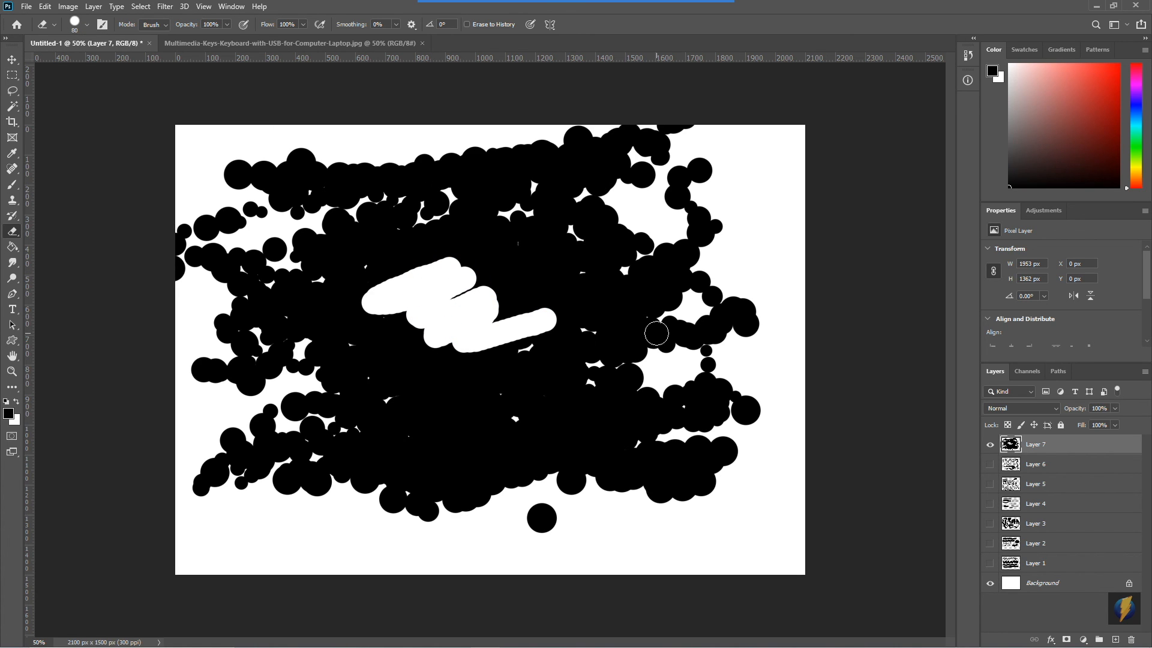